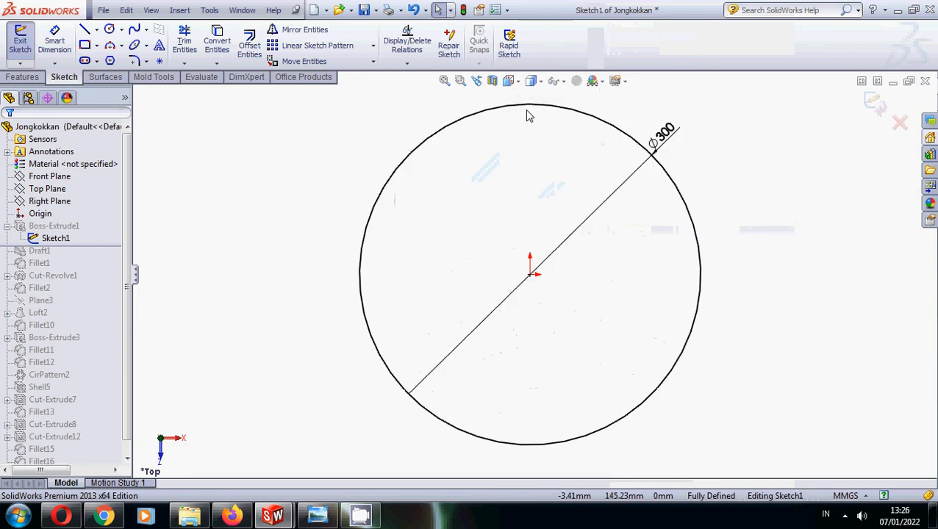
# Check the diameter dimension of the base circle in Sketch1, accept it as is, and exit the sketch
pyautogui.click(675, 137)
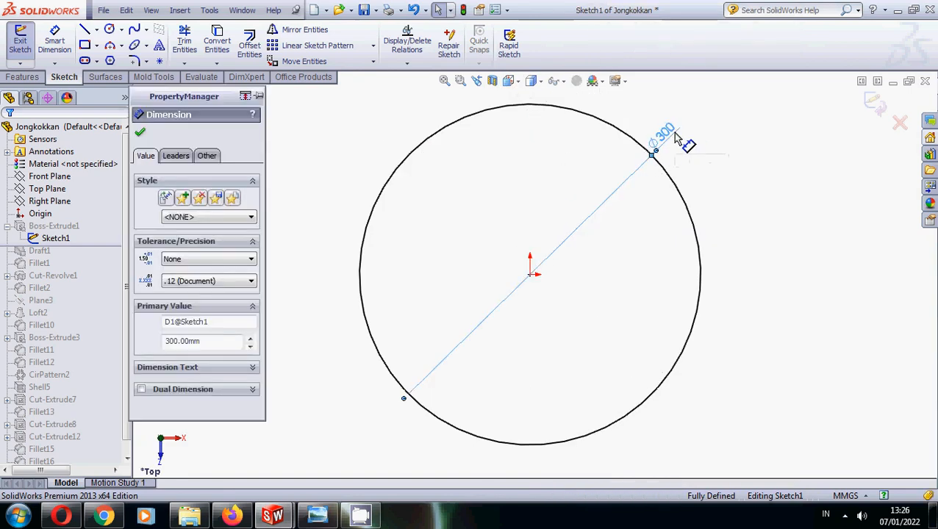
pyautogui.doubleClick(671, 134)
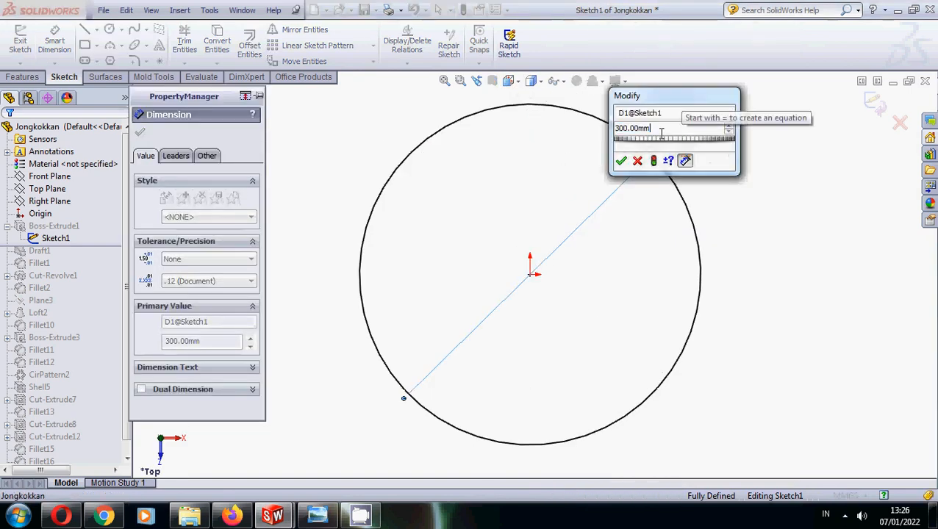
pyautogui.click(621, 160)
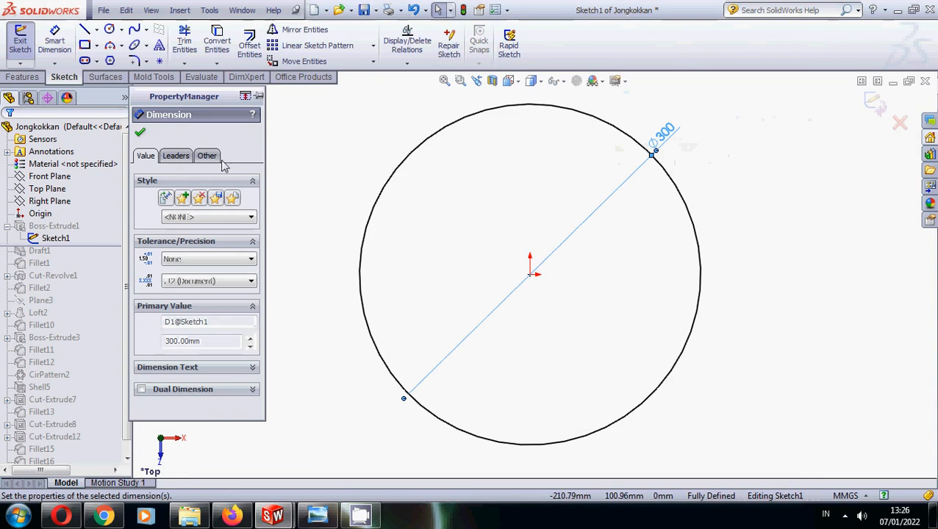
pyautogui.click(140, 132)
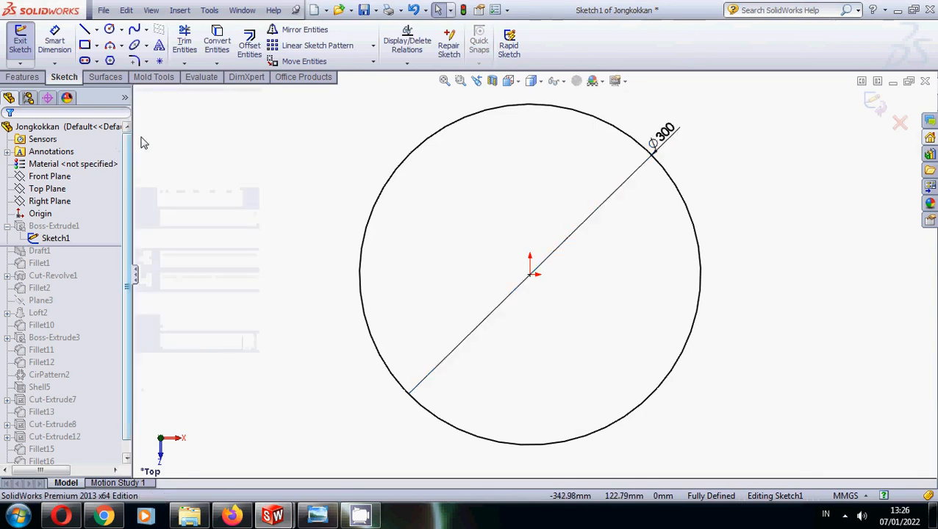
pyautogui.click(871, 105)
# Open the definition of Boss-Extrude1, examine its blind depth and the solid preview, and accept it
pyautogui.click(70, 241)
pyautogui.click(58, 227)
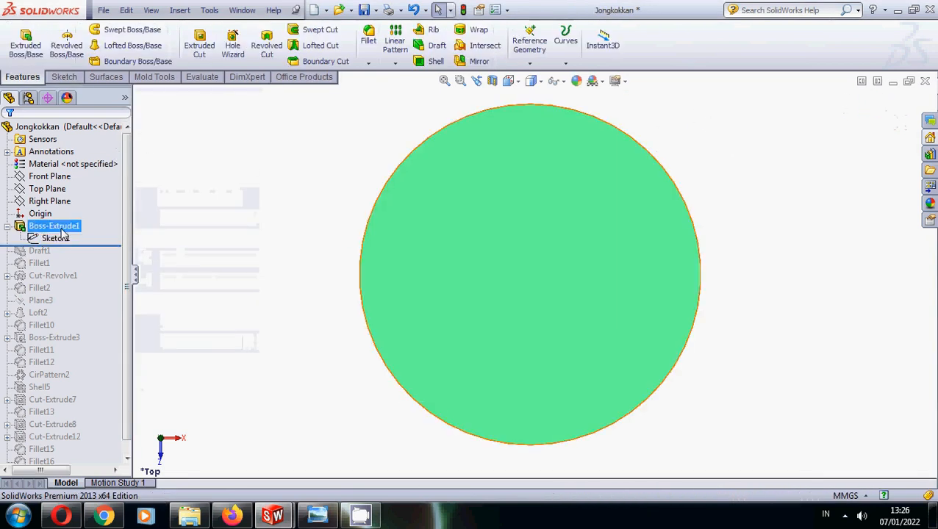
pyautogui.rightClick(62, 230)
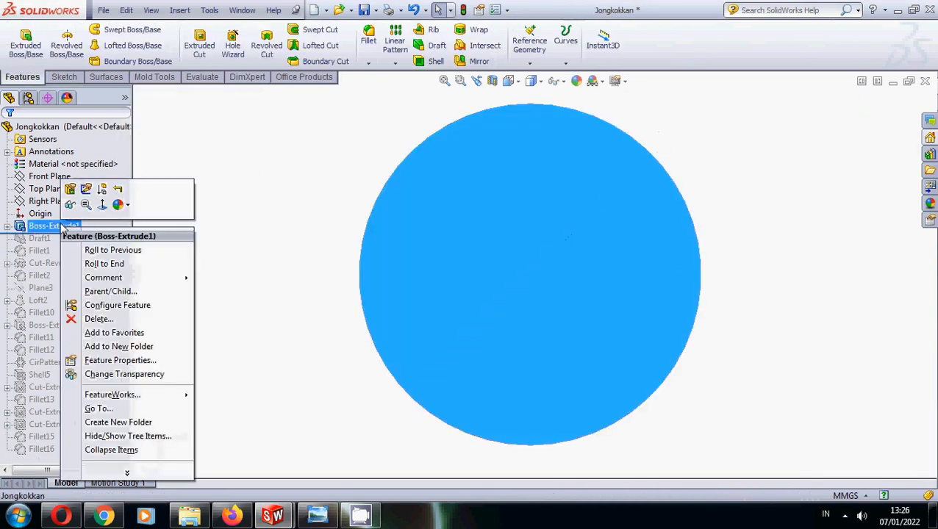
pyautogui.click(69, 190)
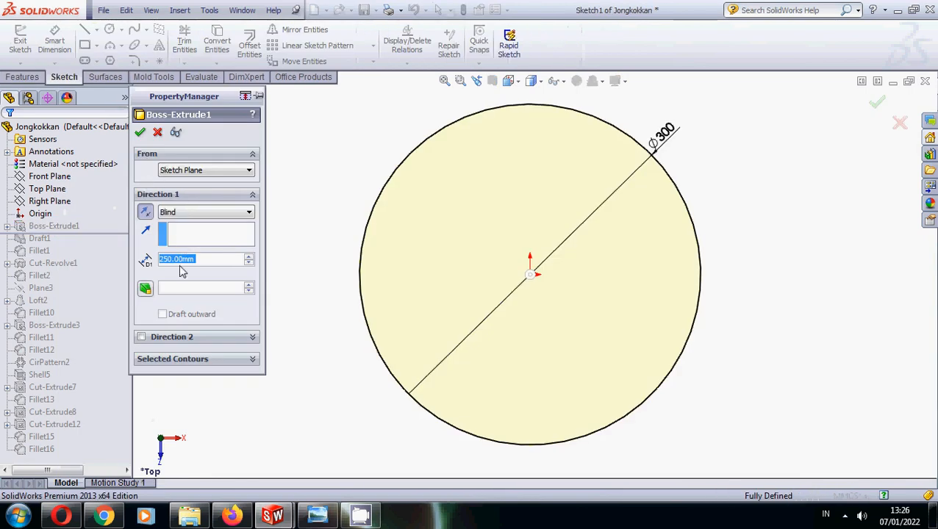
pyautogui.click(208, 263)
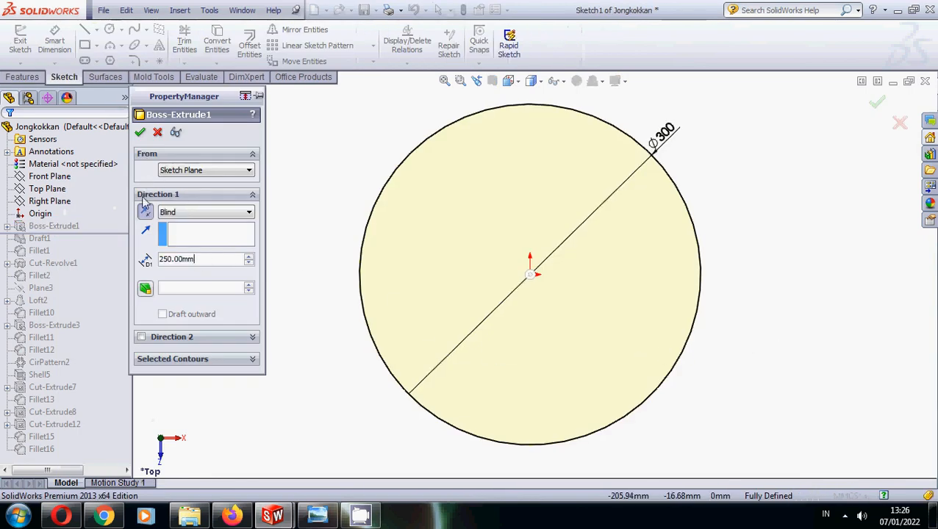
pyautogui.moveTo(743, 192); pyautogui.dragTo(748, 235, button='middle')
pyautogui.scroll(3, 719, 369)
pyautogui.moveTo(718, 370); pyautogui.dragTo(704, 340, button='middle')
pyautogui.scroll(-2, 637, 414)
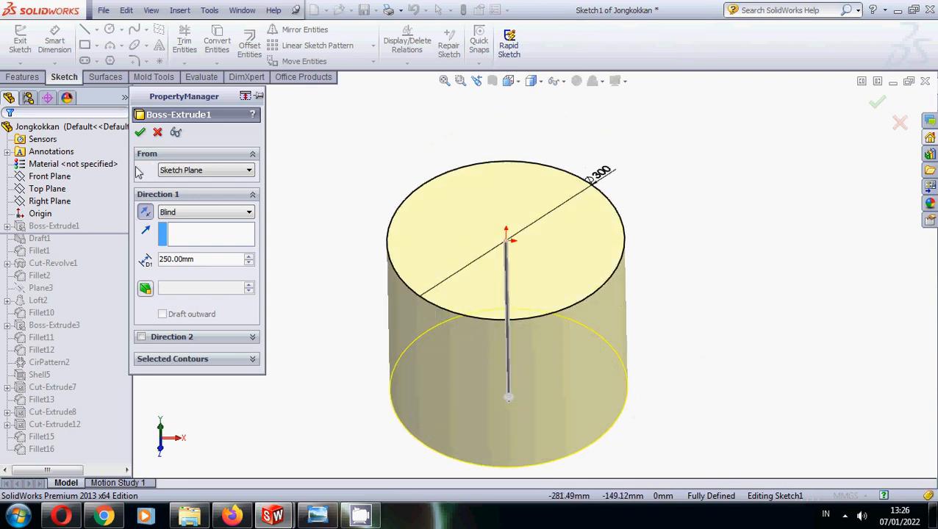
pyautogui.click(140, 134)
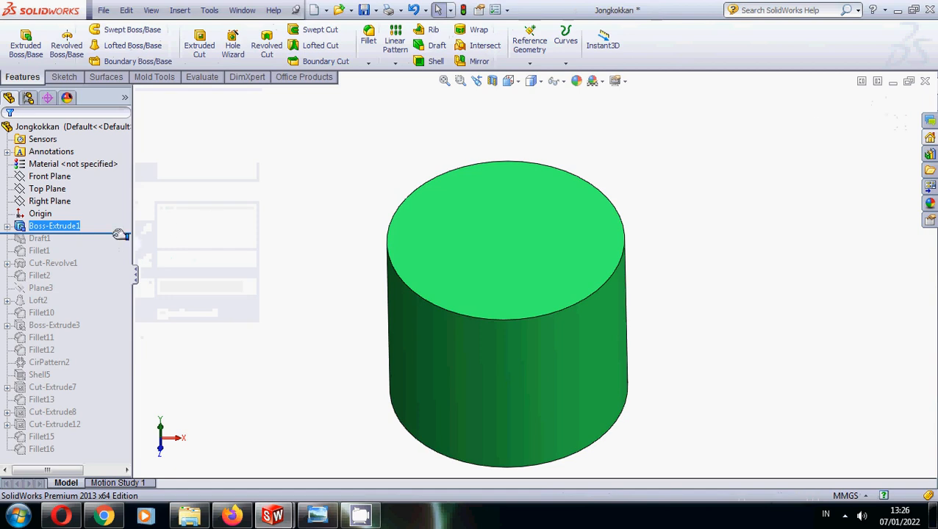
# Roll the feature history forward to include Draft1, review its angle, neutral plane and drafted face, and accept
pyautogui.moveTo(118, 235); pyautogui.dragTo(80, 248)
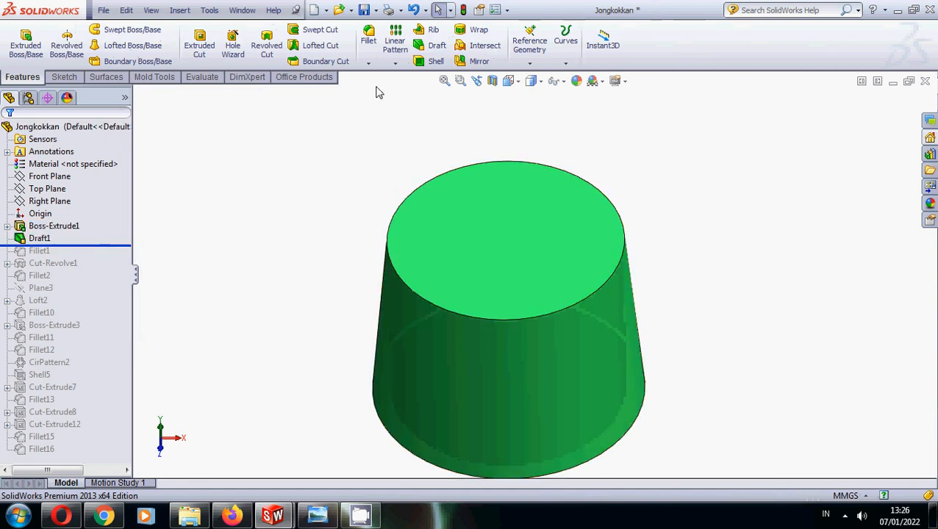
pyautogui.rightClick(39, 239)
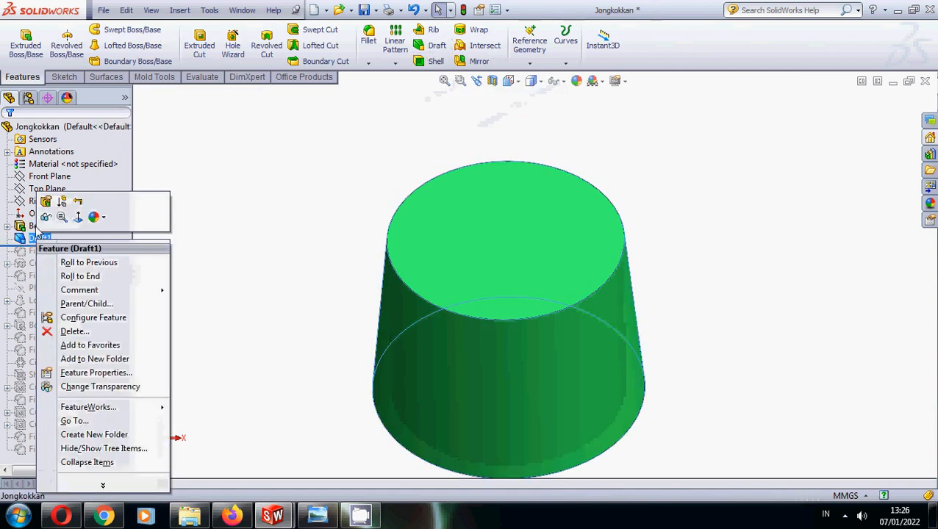
pyautogui.click(44, 203)
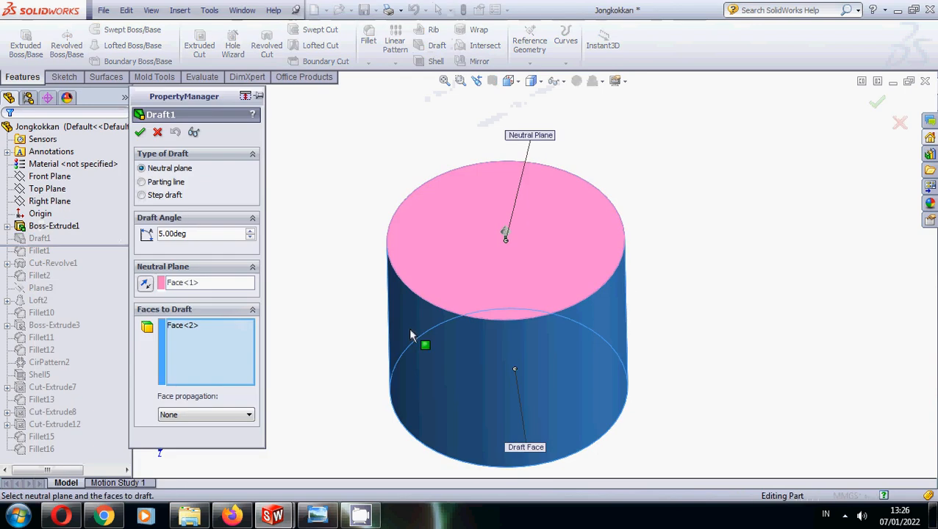
pyautogui.click(208, 283)
pyautogui.click(225, 338)
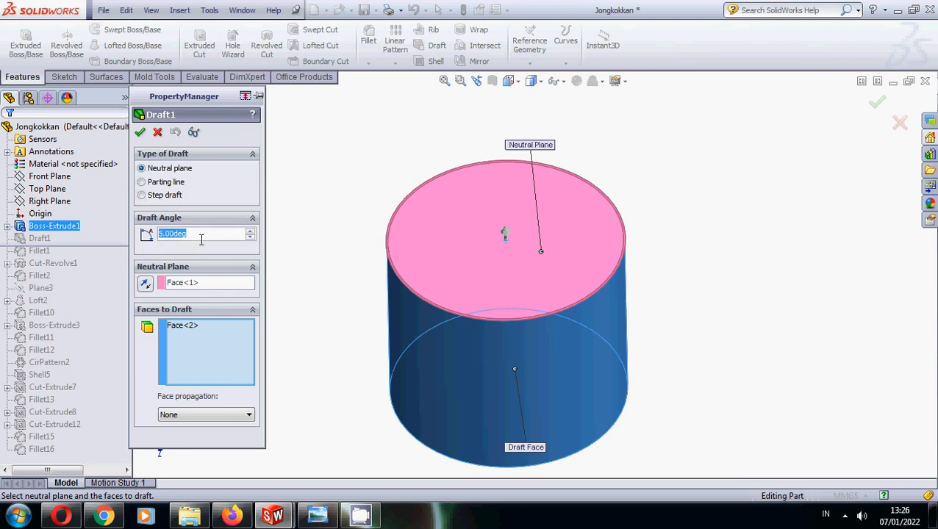
pyautogui.click(140, 132)
# Roll the history forward to include Fillet1, review its radius and filleted edge, and accept the definition
pyautogui.moveTo(441, 287); pyautogui.dragTo(459, 446, button='middle')
pyautogui.scroll(1, 459, 446)
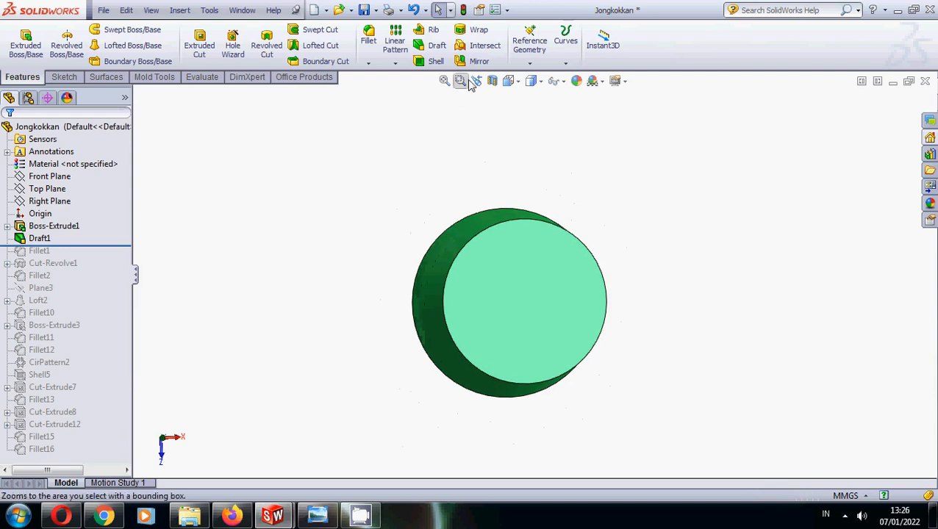
pyautogui.click(517, 82)
pyautogui.click(530, 143)
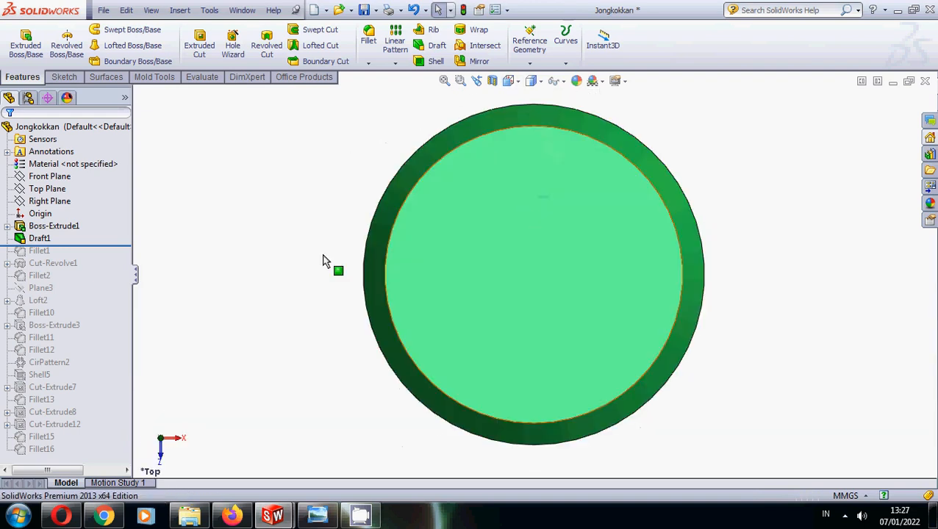
pyautogui.moveTo(86, 246); pyautogui.dragTo(84, 259)
pyautogui.click(41, 252)
pyautogui.rightClick(40, 253)
pyautogui.click(50, 214)
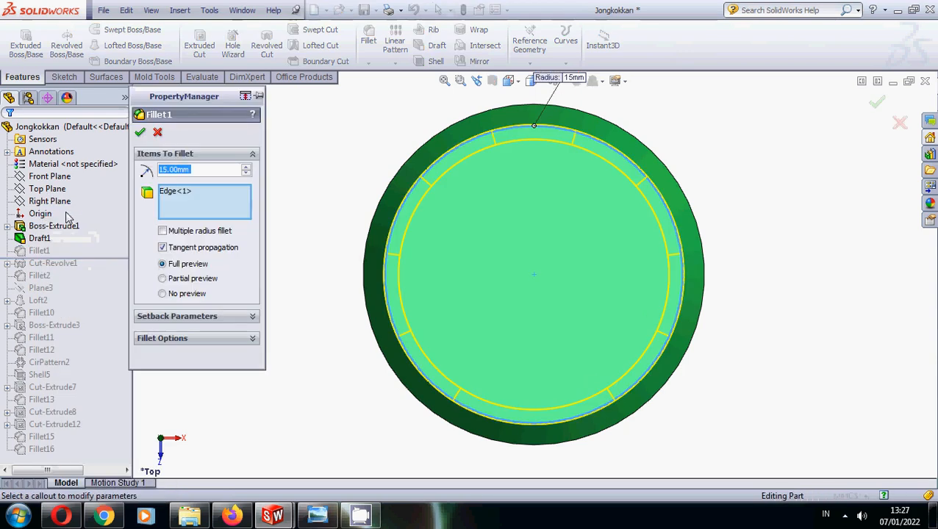
pyautogui.moveTo(481, 259); pyautogui.dragTo(515, 101, button='middle')
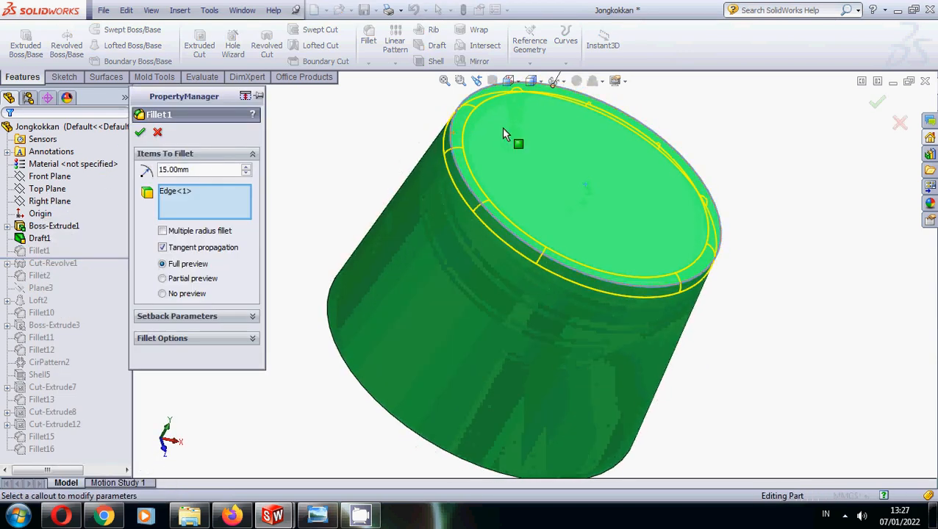
pyautogui.click(141, 133)
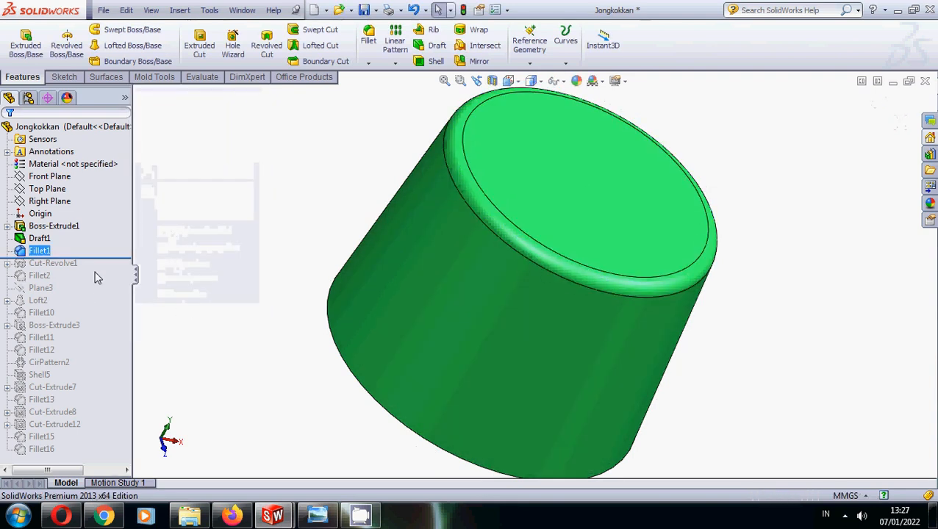
# Roll the history forward to include Cut-Revolve1 and open its profile, Sketch4, for editing in the Front view
pyautogui.moveTo(107, 258); pyautogui.dragTo(99, 266)
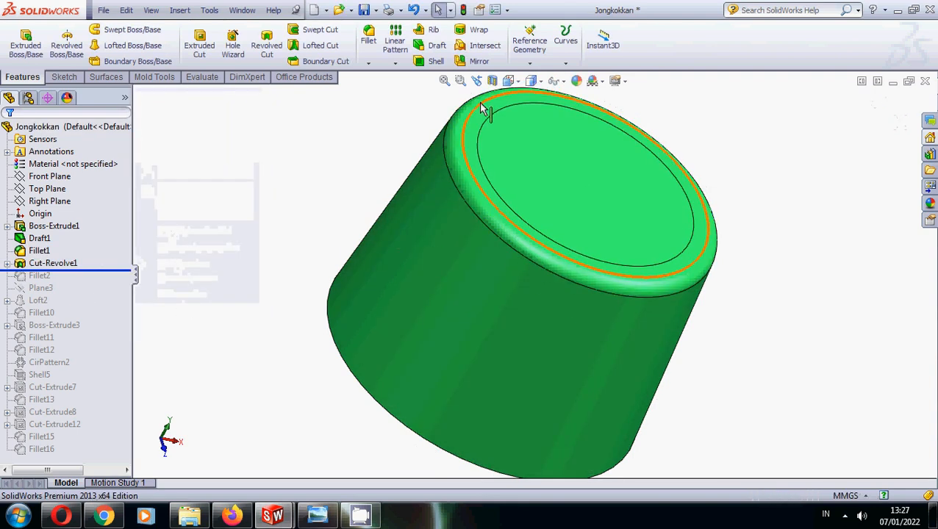
pyautogui.click(518, 85)
pyautogui.click(528, 132)
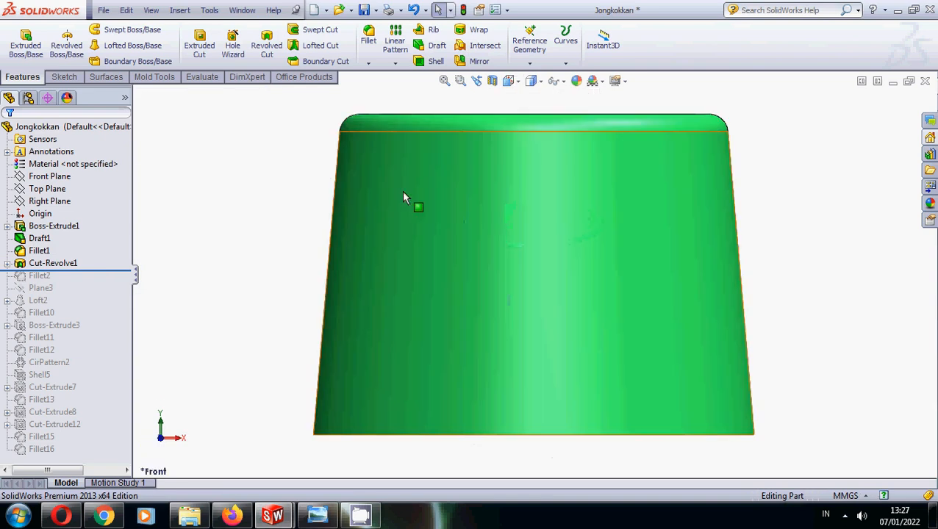
pyautogui.click(65, 266)
pyautogui.click(63, 275)
pyautogui.rightClick(62, 276)
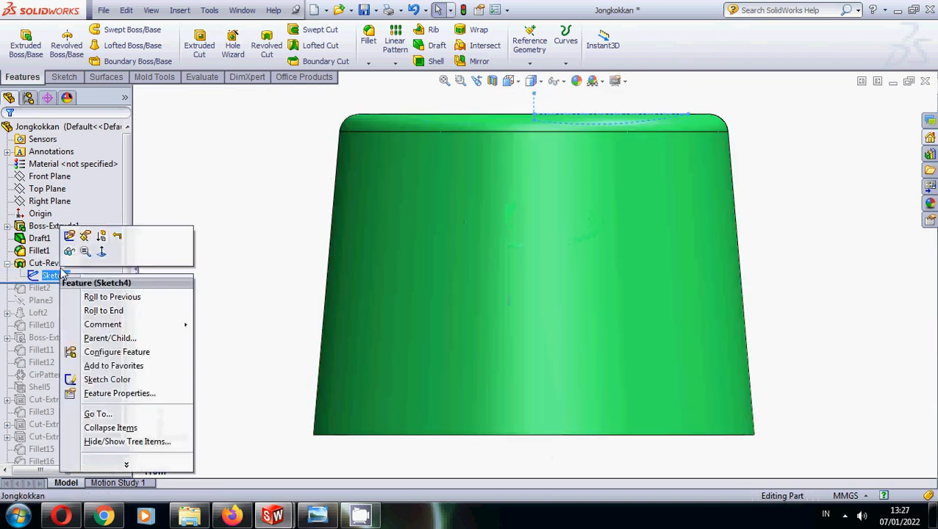
pyautogui.click(73, 245)
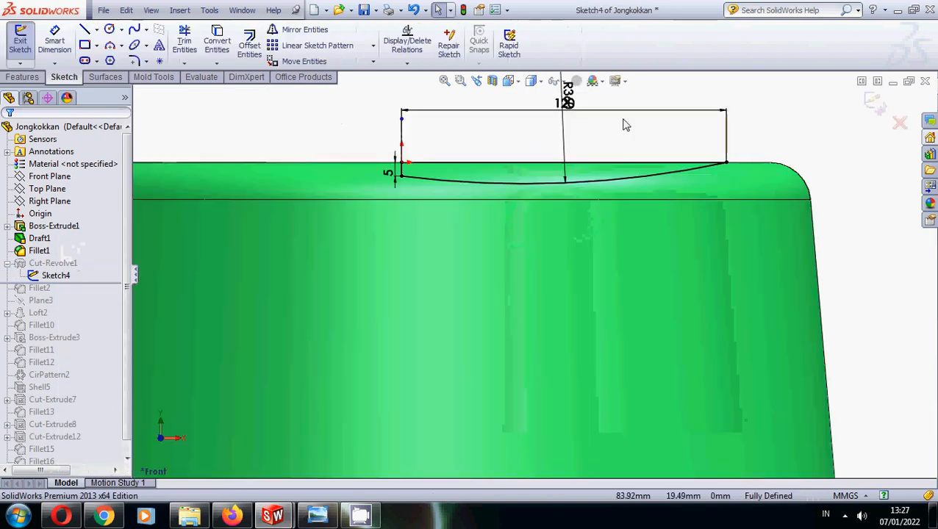
# Move the R360 arc dimension text clear of the 120 mm dimension in the cut profile and exit the sketch
pyautogui.scroll(-2, 623, 119)
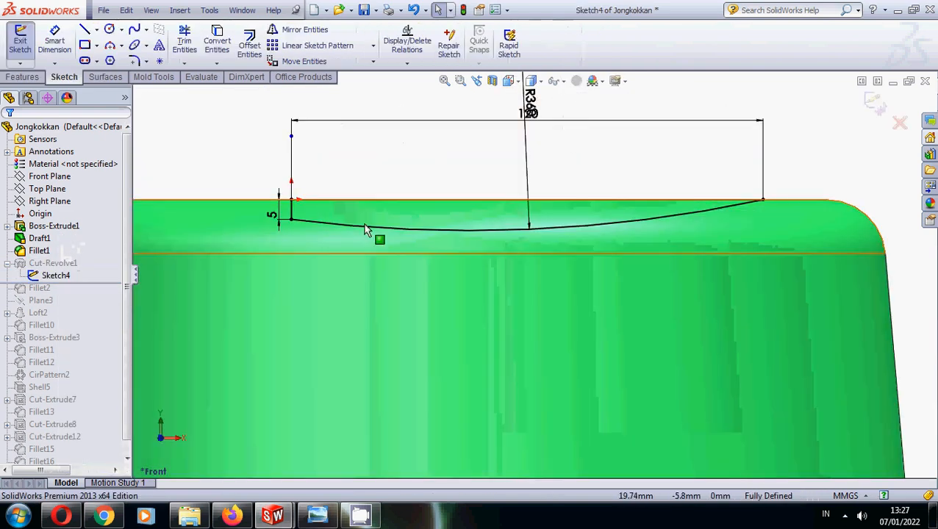
pyautogui.scroll(1, 599, 161)
pyautogui.moveTo(521, 161); pyautogui.dragTo(524, 207)
pyautogui.click(607, 143)
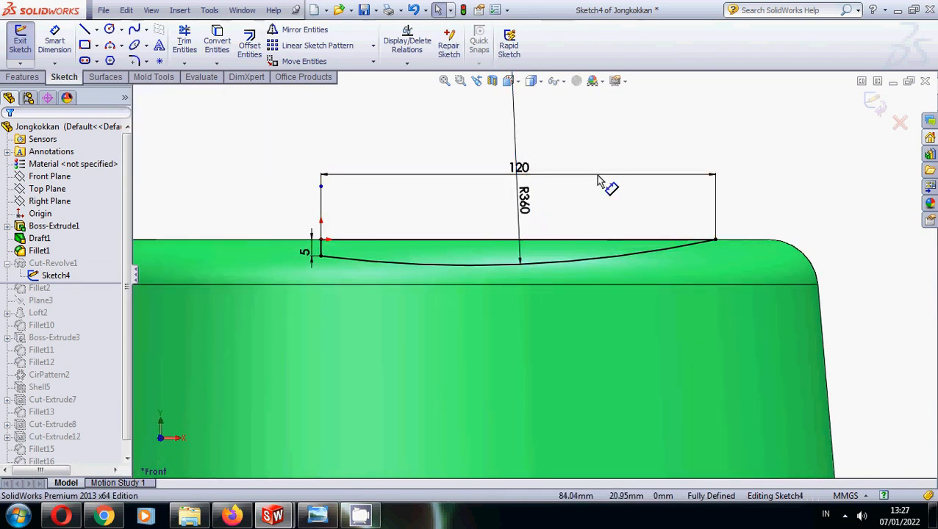
pyautogui.scroll(2, 594, 254)
pyautogui.click(871, 105)
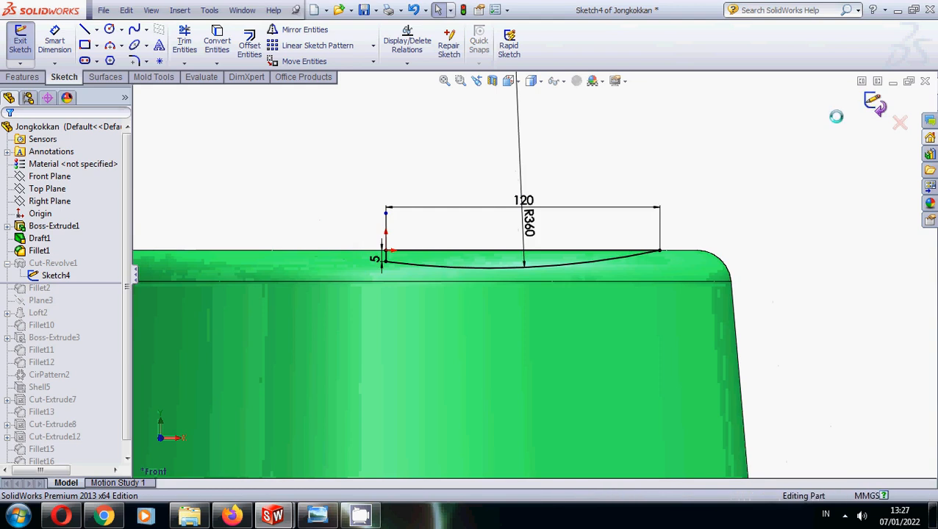
# Examine Cut-Revolve1 and the shallow recess it makes in the part's upper face
pyautogui.doubleClick(55, 267)
pyautogui.click(206, 205)
pyautogui.moveTo(473, 231)
pyautogui.mouseDown(button='middle')
pyautogui.moveTo(390, 259)
pyautogui.moveTo(387, 277)
pyautogui.mouseUp(button='middle')
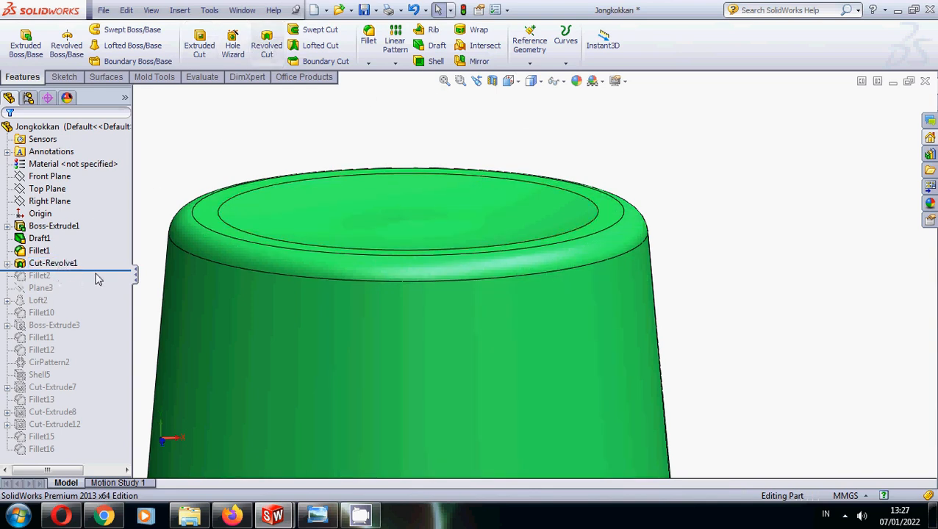
# Roll the history forward to include Fillet2, review its radius and the recess edge it rounds, and accept
pyautogui.moveTo(102, 271); pyautogui.dragTo(100, 287)
pyautogui.rightClick(40, 276)
pyautogui.click(47, 235)
pyautogui.moveTo(355, 210); pyautogui.dragTo(329, 237, button='middle')
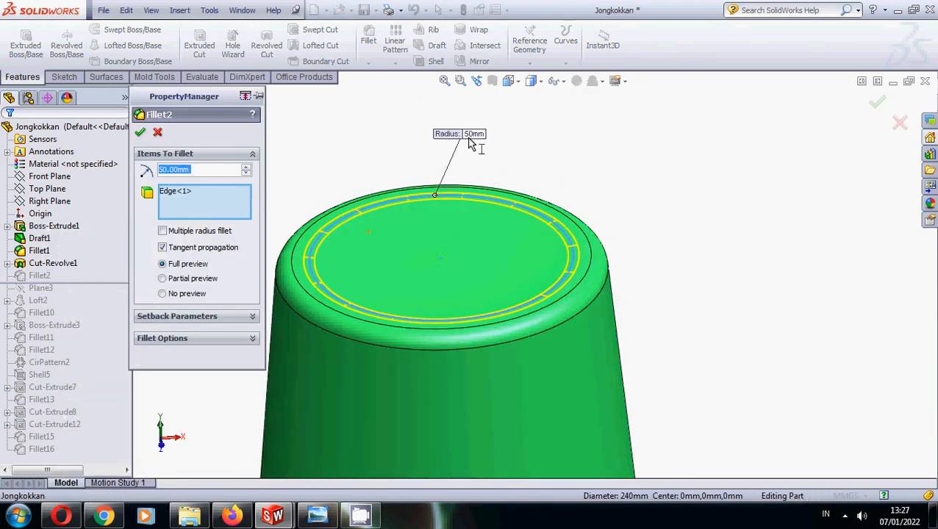
pyautogui.click(140, 133)
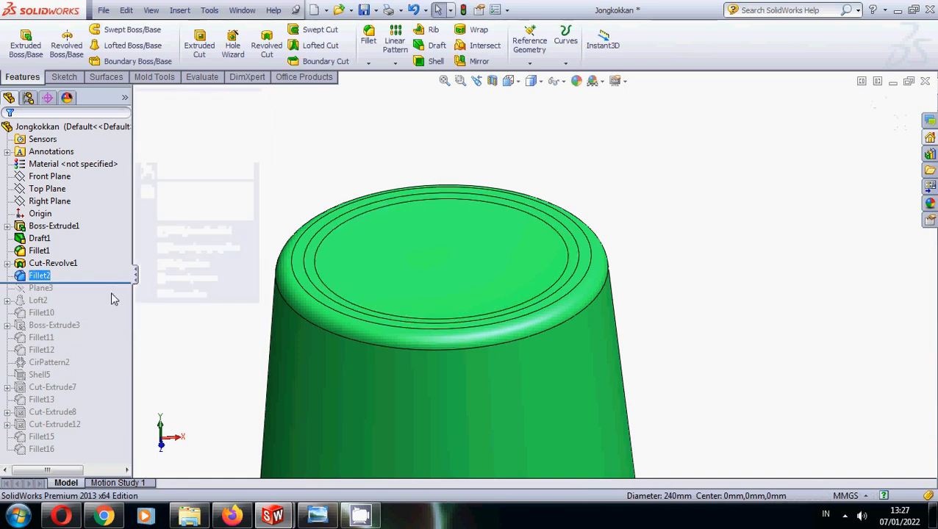
# Roll the history forward to include Plane3, switch its visibility, and look up the reference geometry types
pyautogui.moveTo(110, 281); pyautogui.dragTo(112, 295)
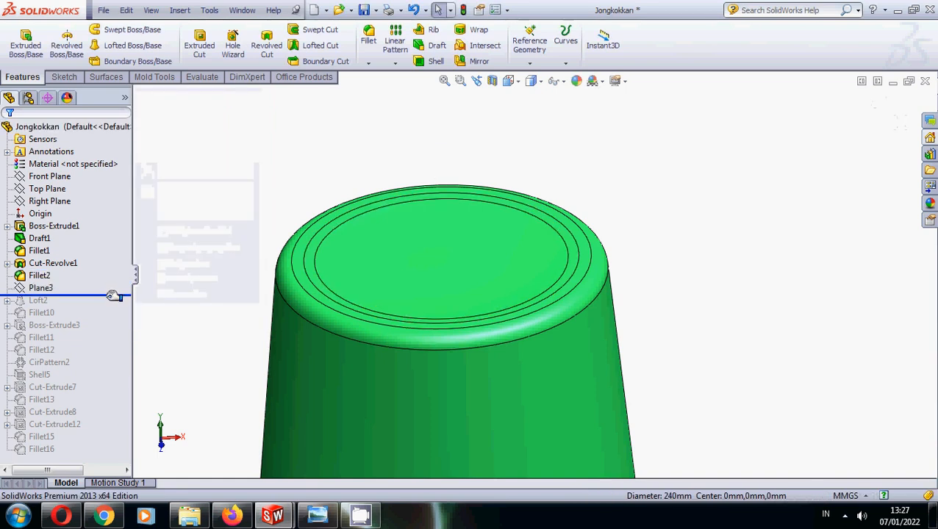
pyautogui.rightClick(41, 289)
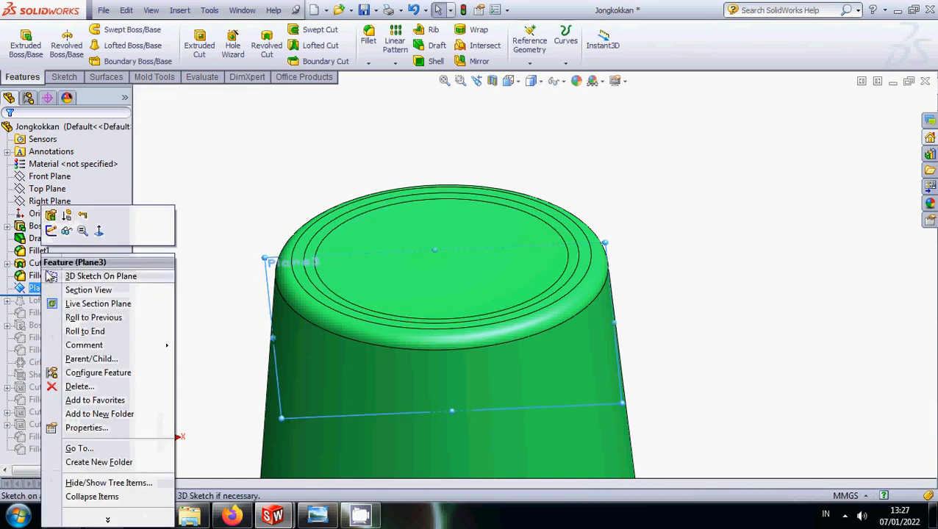
pyautogui.click(64, 232)
pyautogui.click(530, 64)
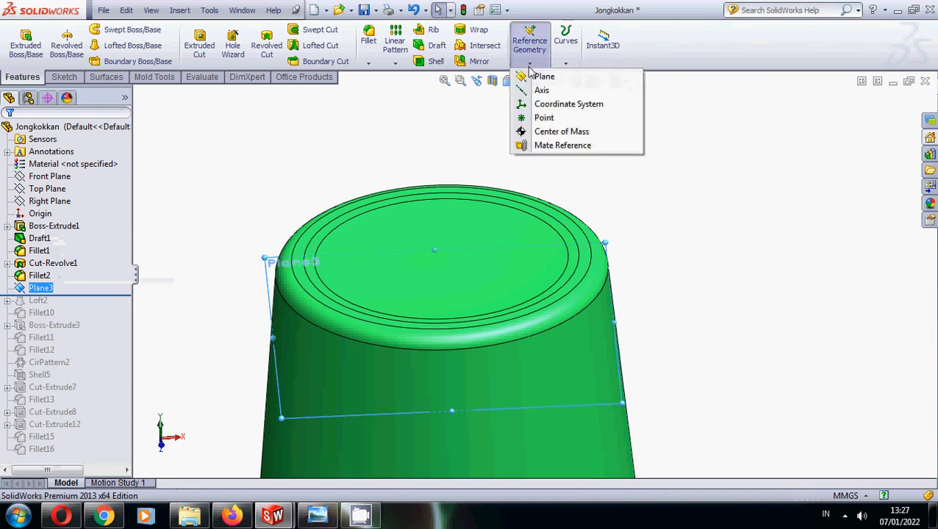
pyautogui.click(429, 145)
# Open Plane3's definition, review its reference face, offset distance and flip direction, and accept it
pyautogui.click(43, 285)
pyautogui.rightClick(43, 288)
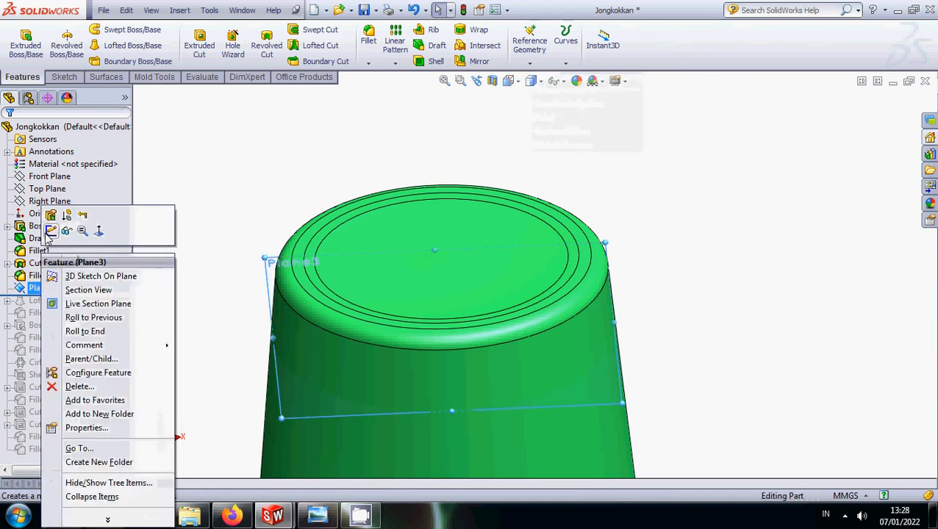
pyautogui.click(54, 218)
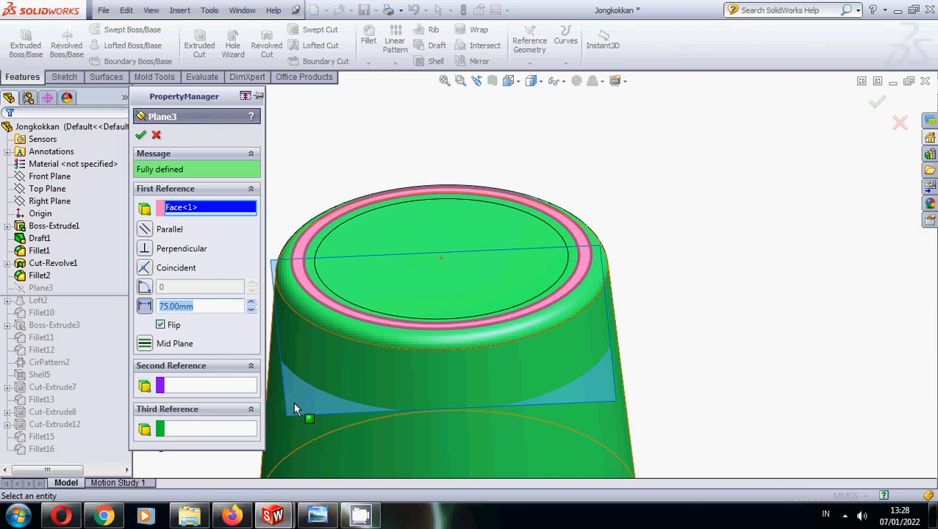
pyautogui.click(161, 326)
pyautogui.click(161, 326)
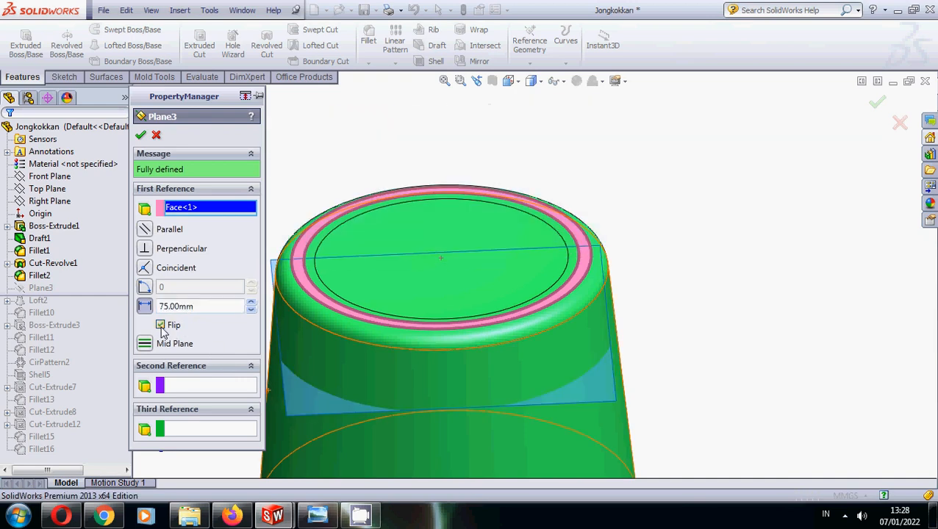
pyautogui.click(141, 137)
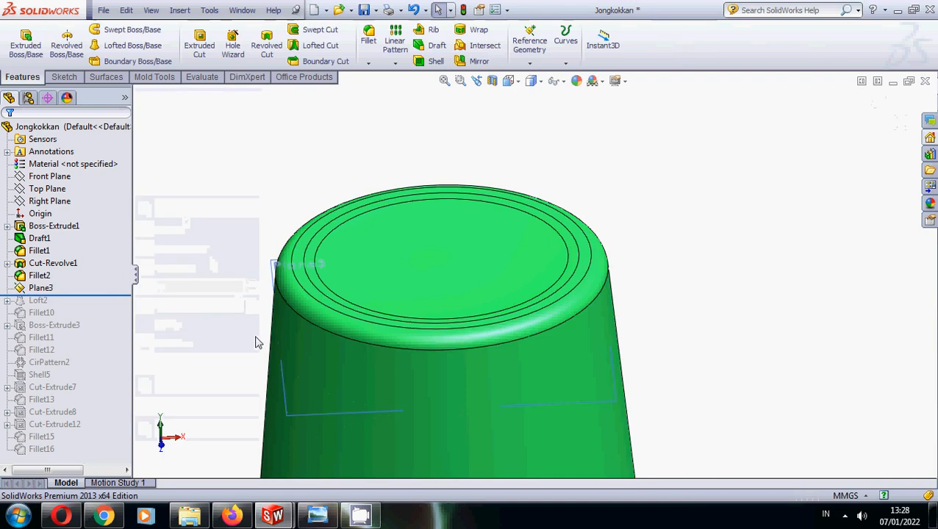
# Roll the history forward to include Loft2 and open its first profile, Sketch15, for editing
pyautogui.moveTo(106, 295); pyautogui.dragTo(108, 304)
pyautogui.scroll(3, 430, 338)
pyautogui.moveTo(430, 339); pyautogui.dragTo(432, 360, button='middle')
pyautogui.click(47, 305)
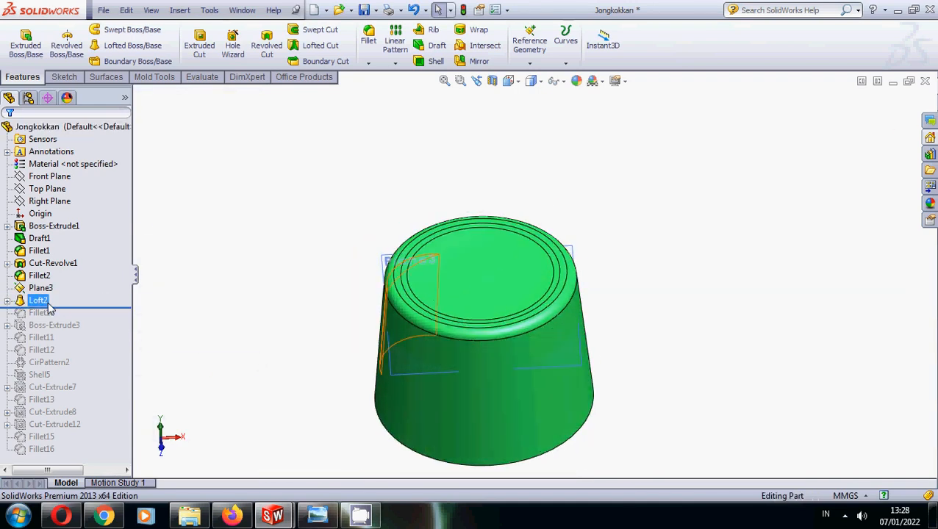
pyautogui.doubleClick(45, 305)
pyautogui.rightClick(57, 316)
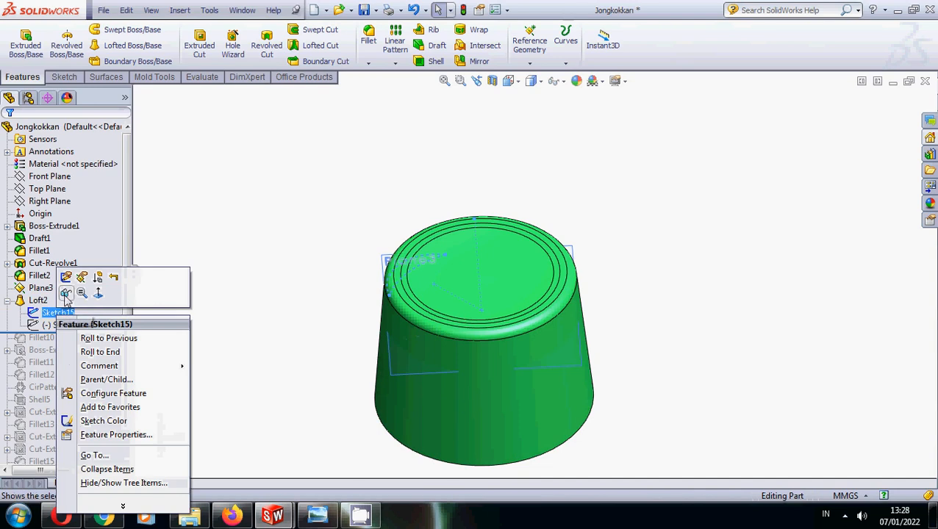
pyautogui.click(66, 278)
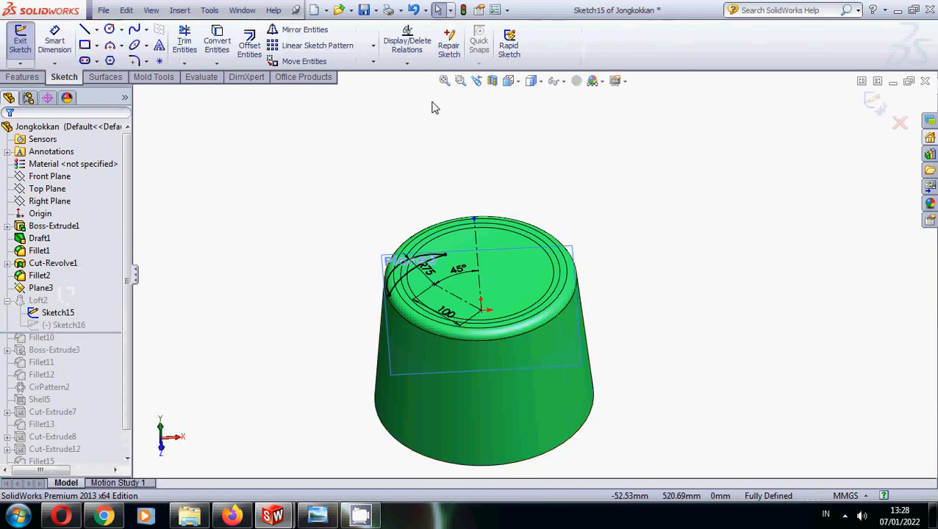
# Examine the crescent profile of Sketch15 and how it lies on Plane3 from several angles
pyautogui.click(517, 83)
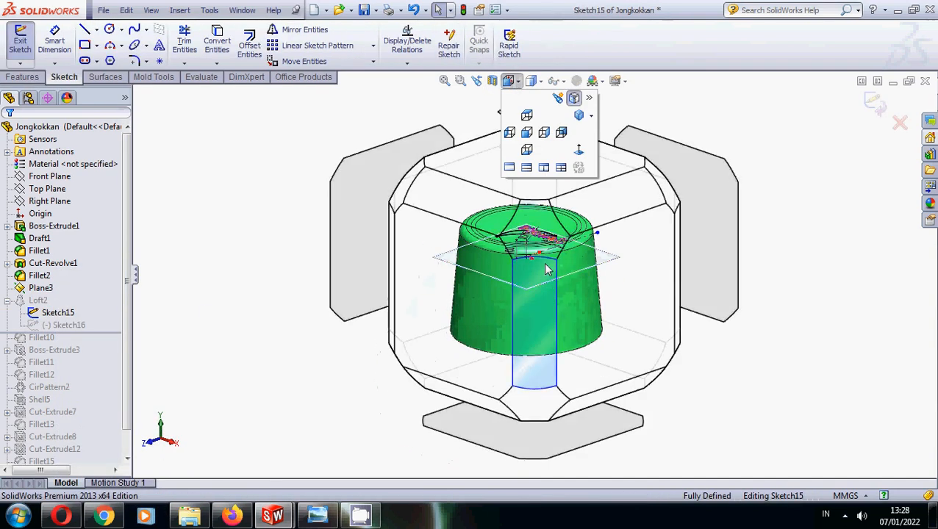
pyautogui.click(726, 267)
pyautogui.scroll(-1, 547, 294)
pyautogui.moveTo(513, 286); pyautogui.dragTo(540, 249, button='middle')
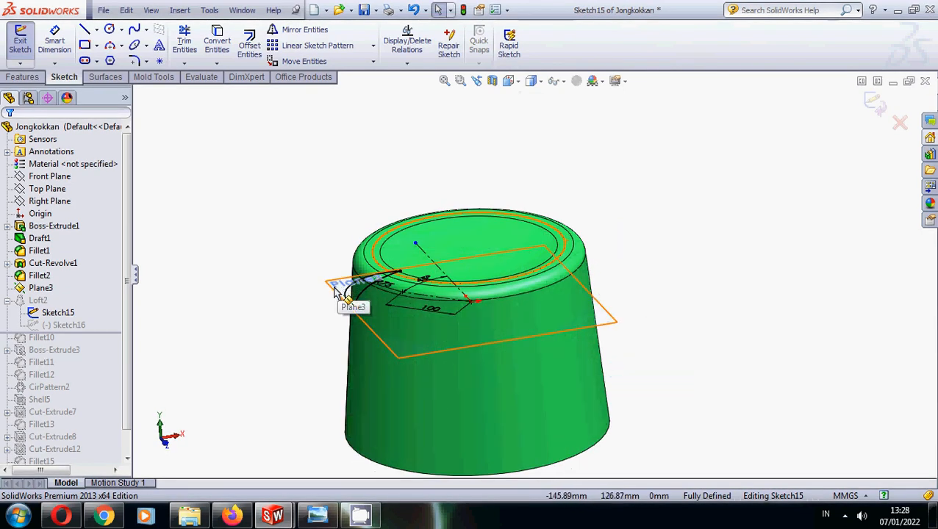
pyautogui.scroll(-3, 341, 294)
pyautogui.moveTo(383, 304); pyautogui.dragTo(396, 294, button='middle')
pyautogui.scroll(3, 396, 294)
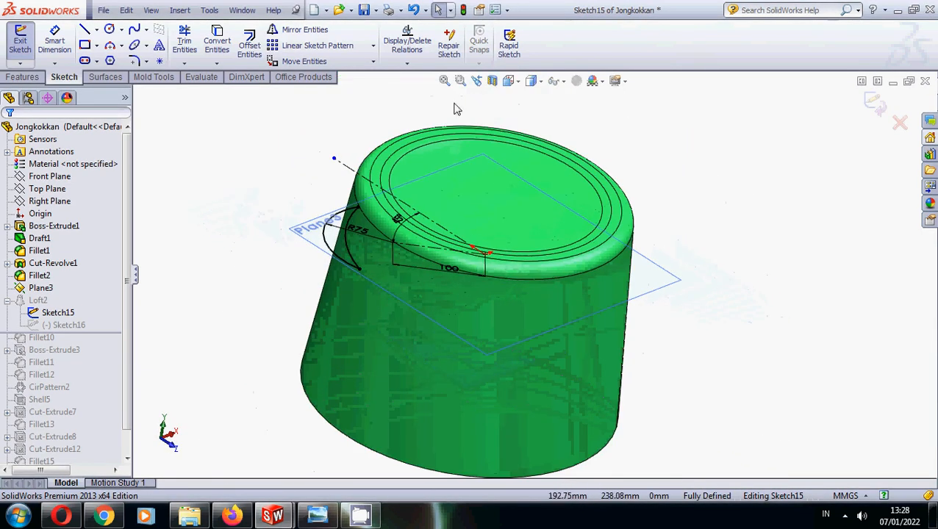
# In a top view of Sketch15, move the 45° angle dimension closer to the origin and exit the sketch
pyautogui.click(520, 86)
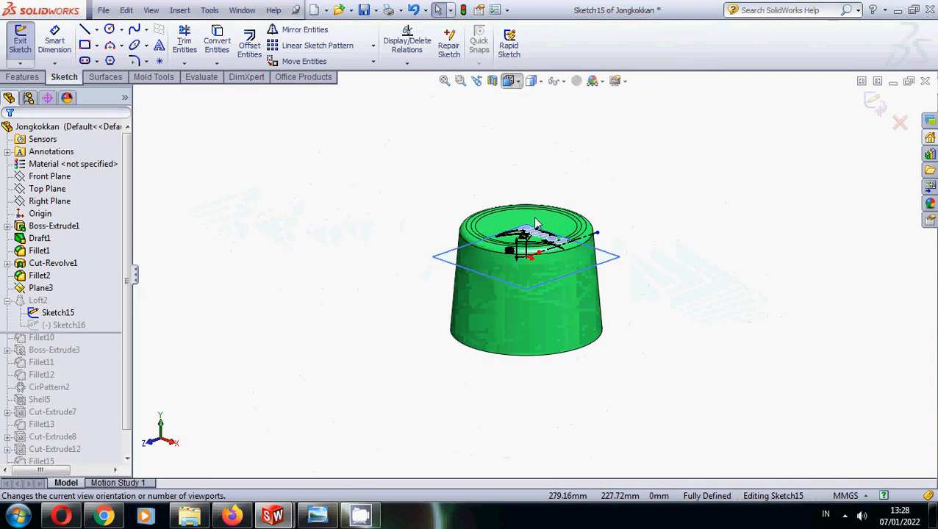
pyautogui.click(513, 169)
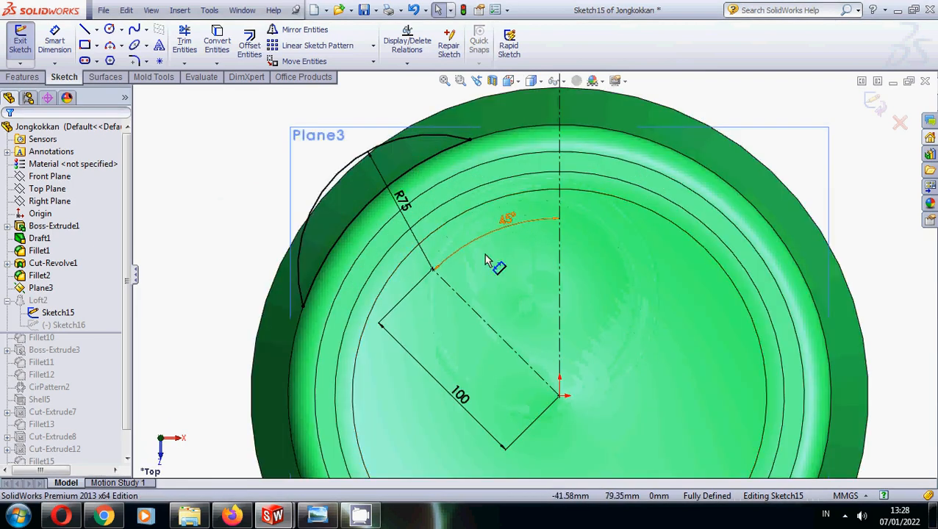
pyautogui.scroll(3, 528, 280)
pyautogui.scroll(-1, 665, 411)
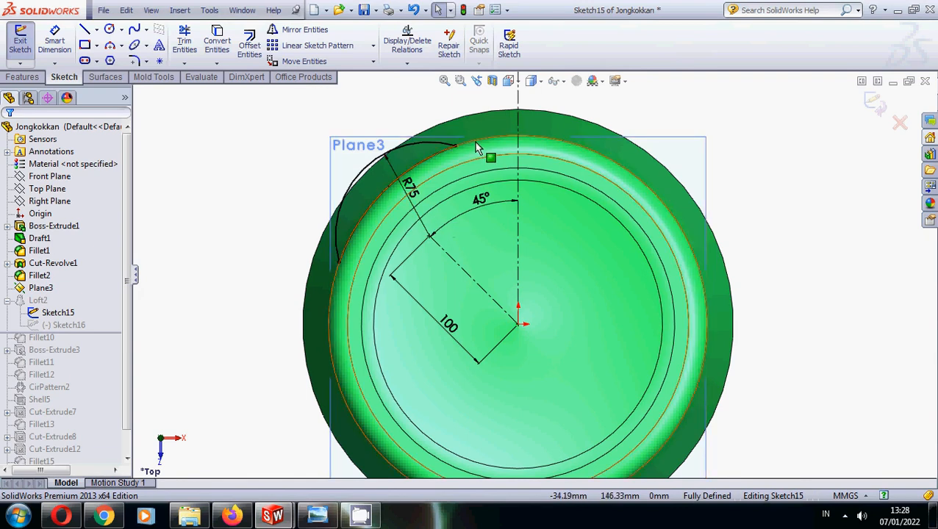
pyautogui.moveTo(481, 200); pyautogui.dragTo(482, 242)
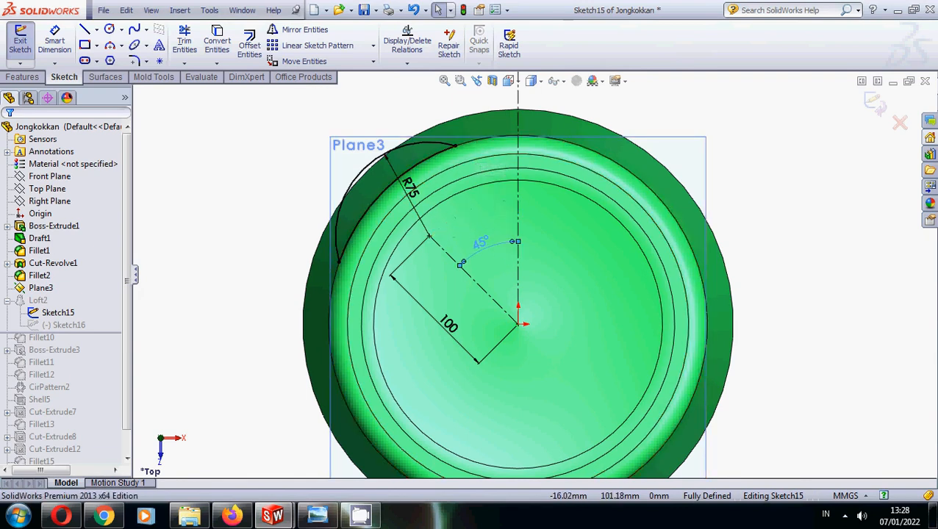
pyautogui.click(815, 167)
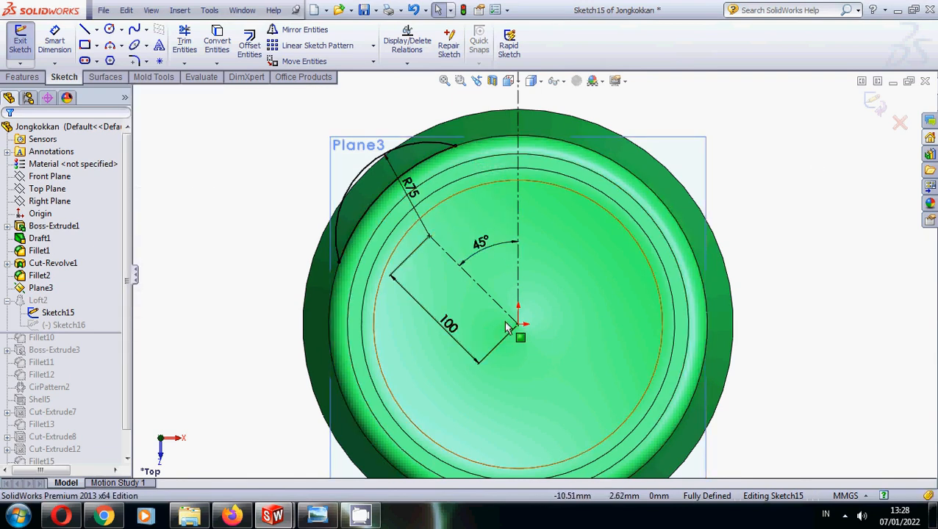
pyautogui.scroll(2, 513, 328)
pyautogui.scroll(3, 570, 312)
pyautogui.scroll(-2, 581, 321)
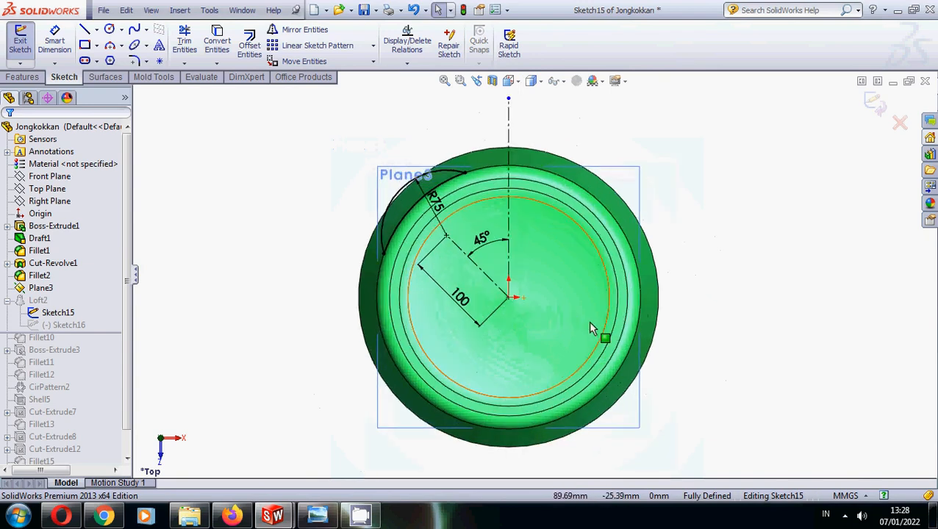
pyautogui.click(871, 105)
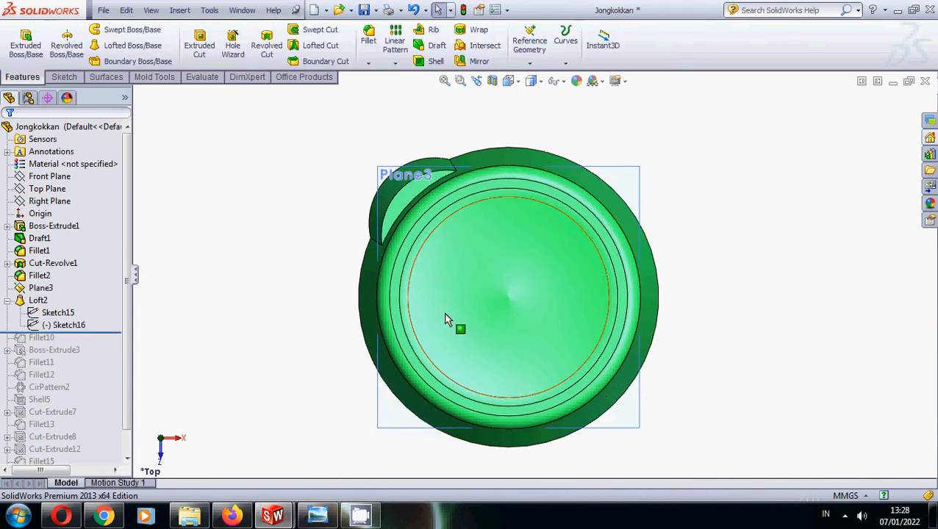
# Open Loft2's second profile, Sketch16, and inspect how it sits on the part's bottom face relative to Sketch15
pyautogui.rightClick(79, 328)
pyautogui.click(100, 286)
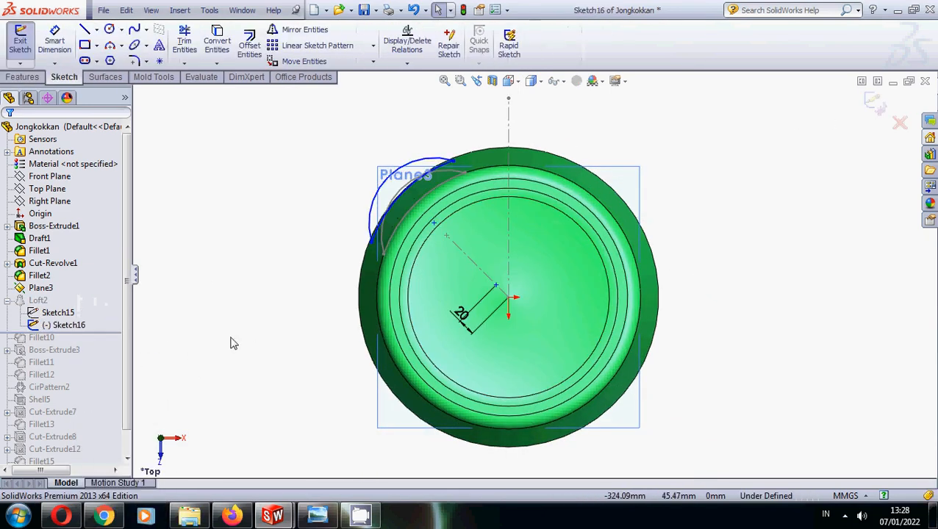
pyautogui.scroll(-2, 423, 286)
pyautogui.moveTo(429, 275); pyautogui.dragTo(536, 213, button='middle')
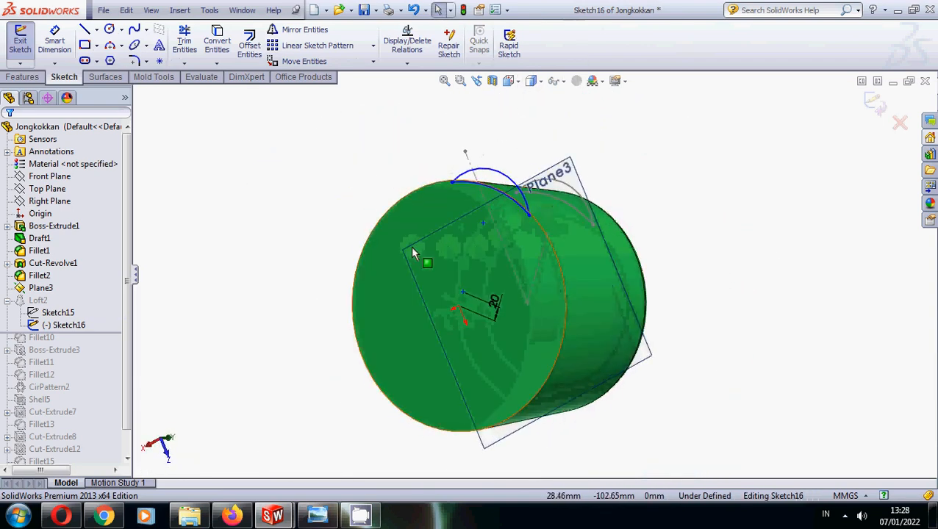
pyautogui.click(394, 233)
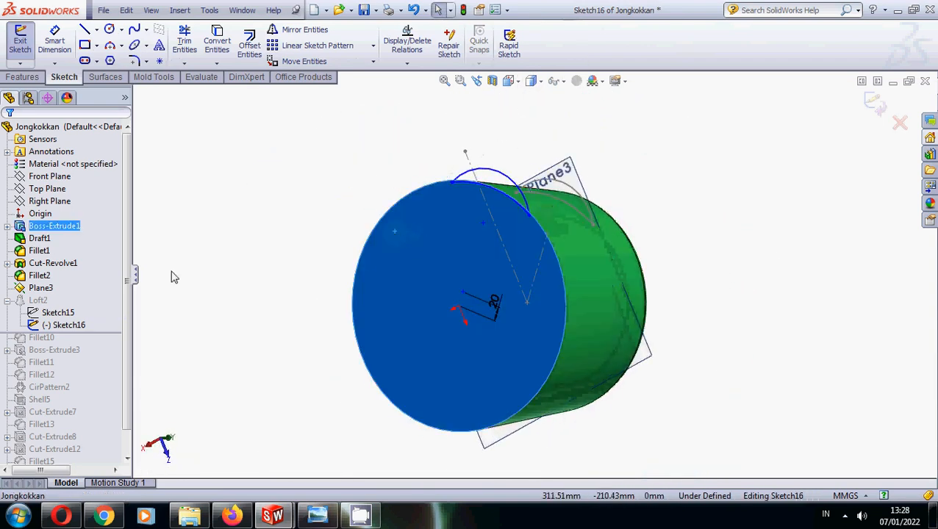
pyautogui.rightClick(57, 328)
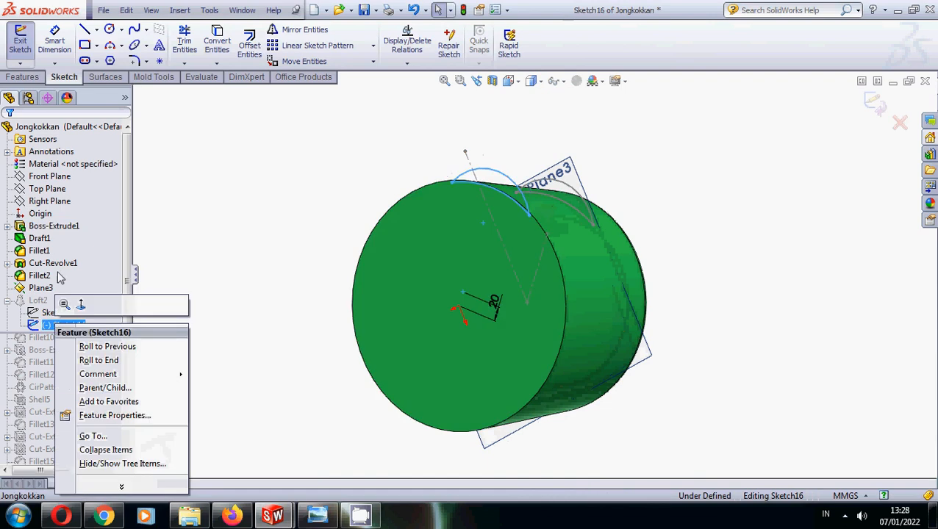
pyautogui.click(328, 182)
pyautogui.scroll(-4, 474, 242)
pyautogui.moveTo(529, 222); pyautogui.dragTo(545, 216, button='middle')
pyautogui.scroll(3, 544, 206)
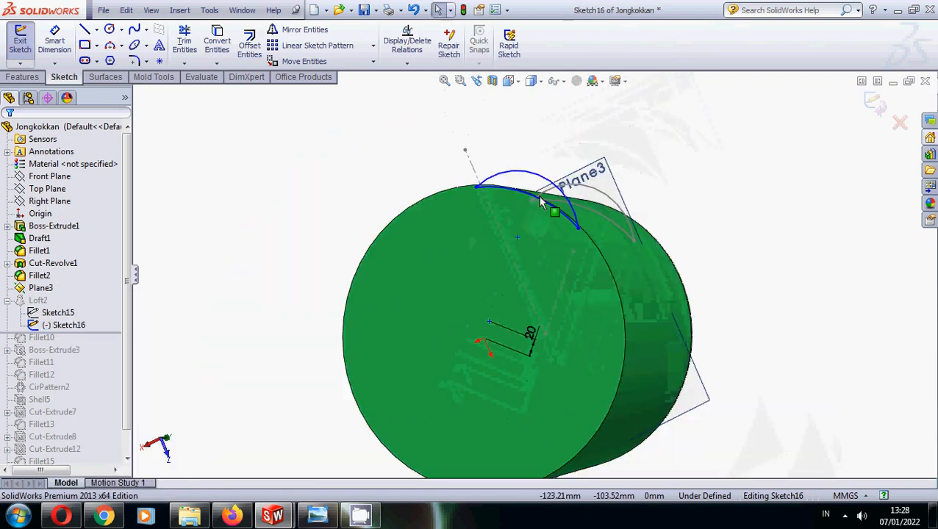
# From the bottom view, check the center distance between the inner arcs of Sketch15 and Sketch16, and exit the sketch
pyautogui.click(513, 81)
pyautogui.click(523, 153)
pyautogui.scroll(3, 502, 262)
pyautogui.scroll(-4, 478, 309)
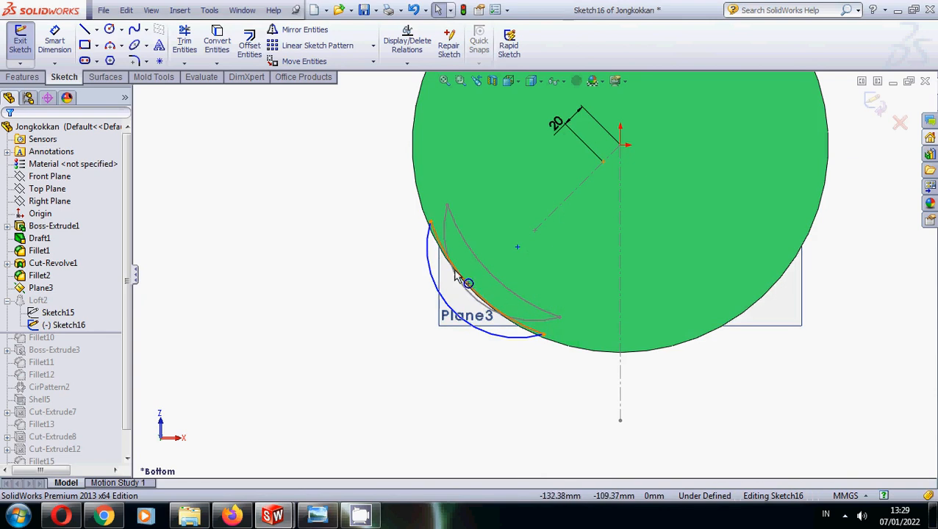
pyautogui.scroll(-3, 460, 253)
pyautogui.click(471, 224)
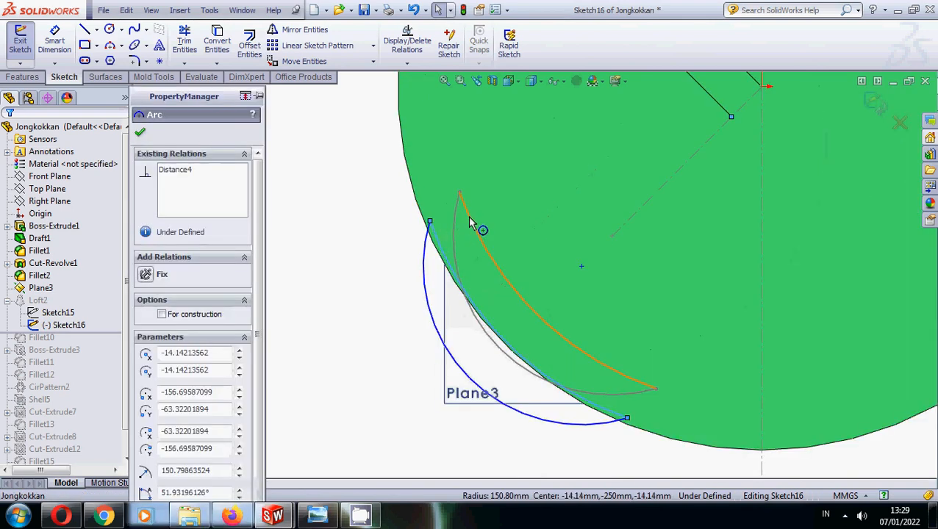
pyautogui.keyDown('ctrl'); pyautogui.click(470, 268); pyautogui.keyUp('ctrl')
pyautogui.scroll(3, 515, 272)
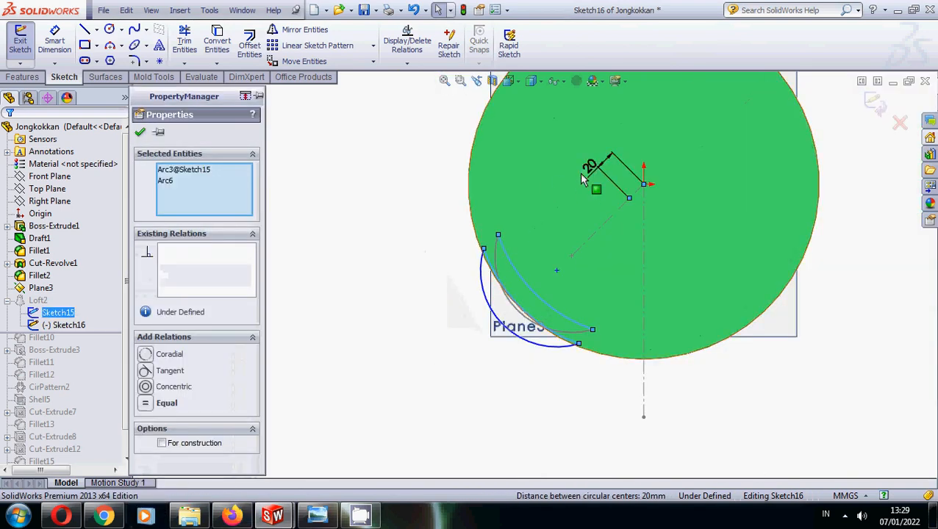
pyautogui.click(139, 133)
pyautogui.scroll(4, 329, 226)
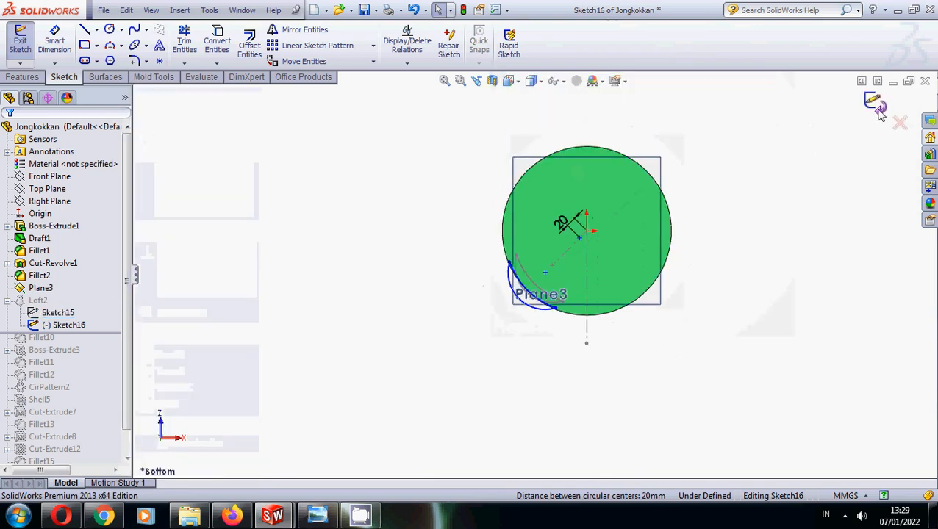
pyautogui.click(879, 111)
pyautogui.scroll(-3, 815, 231)
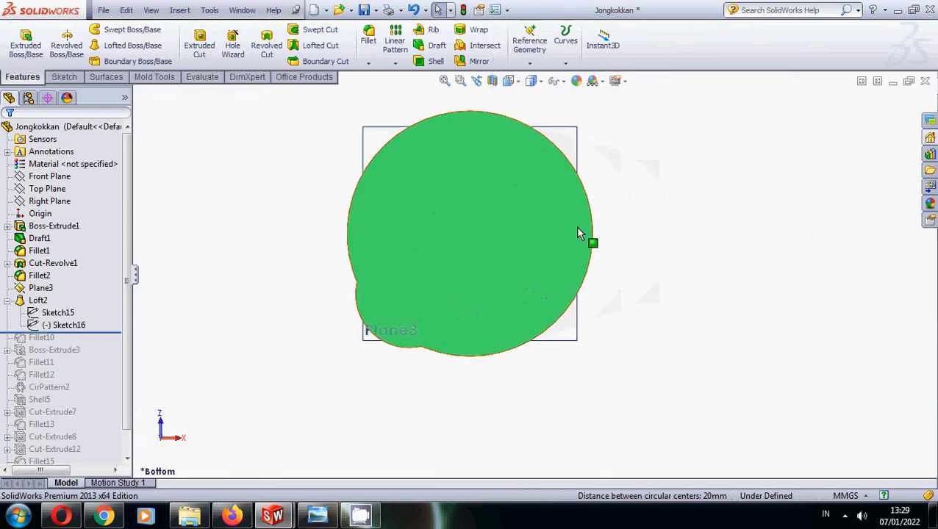
# Display Loft2's dimensions on the model and inspect the lofted bulge from the top view
pyautogui.doubleClick(37, 301)
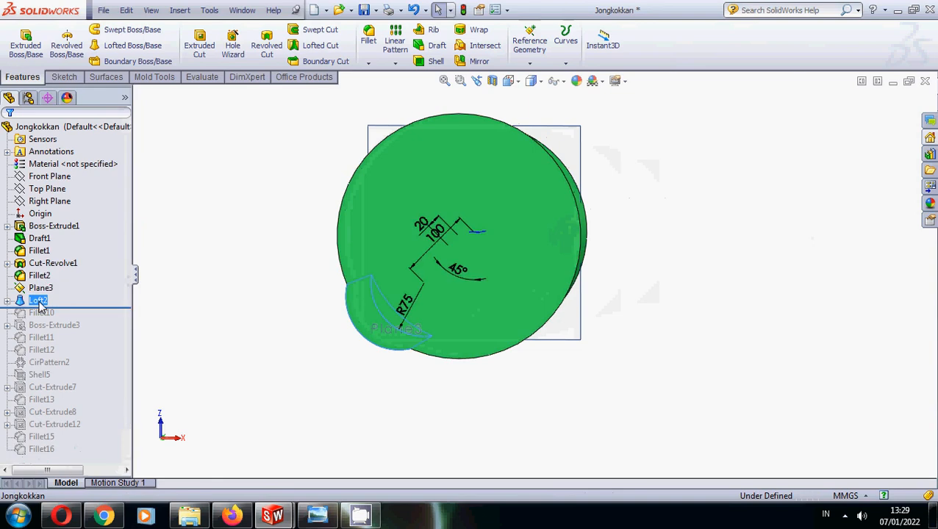
pyautogui.click(531, 81)
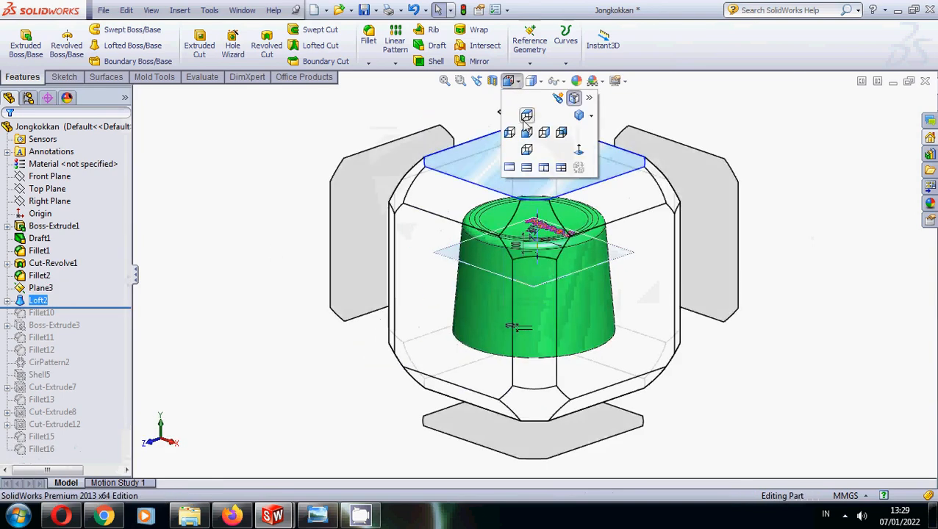
pyautogui.click(529, 131)
pyautogui.click(272, 288)
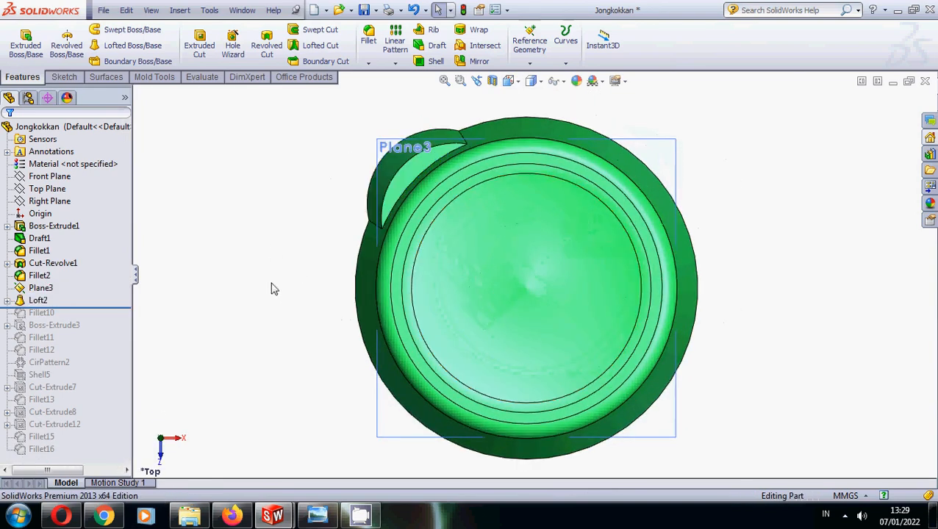
# Roll the feature history forward to include Fillet10, review its edge and radius in the feature definition, and accept it
pyautogui.moveTo(98, 308); pyautogui.dragTo(93, 319)
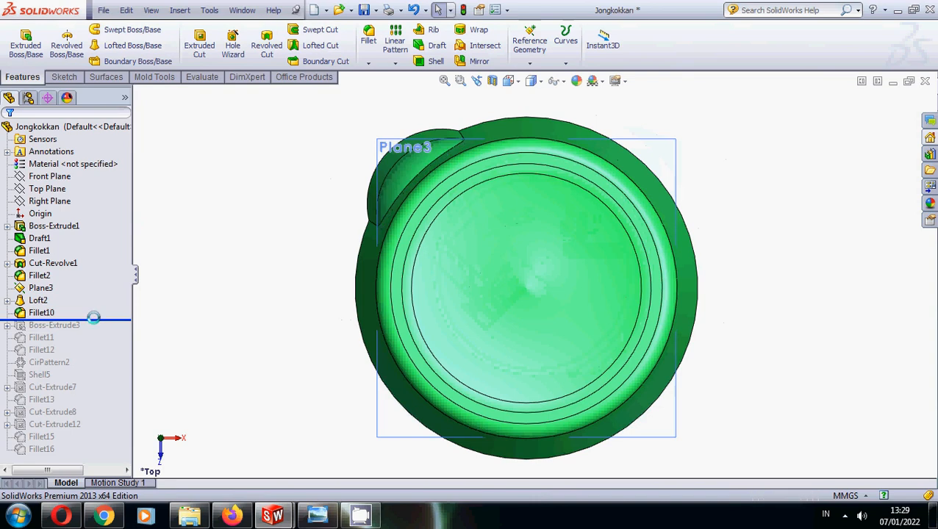
pyautogui.rightClick(43, 316)
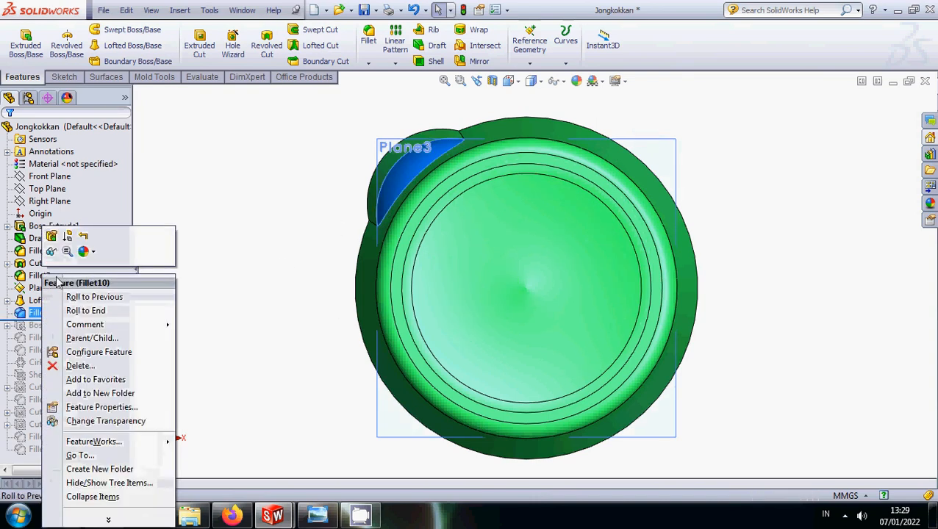
pyautogui.click(50, 238)
pyautogui.scroll(-4, 401, 200)
pyautogui.moveTo(401, 199); pyautogui.dragTo(440, 107, button='middle')
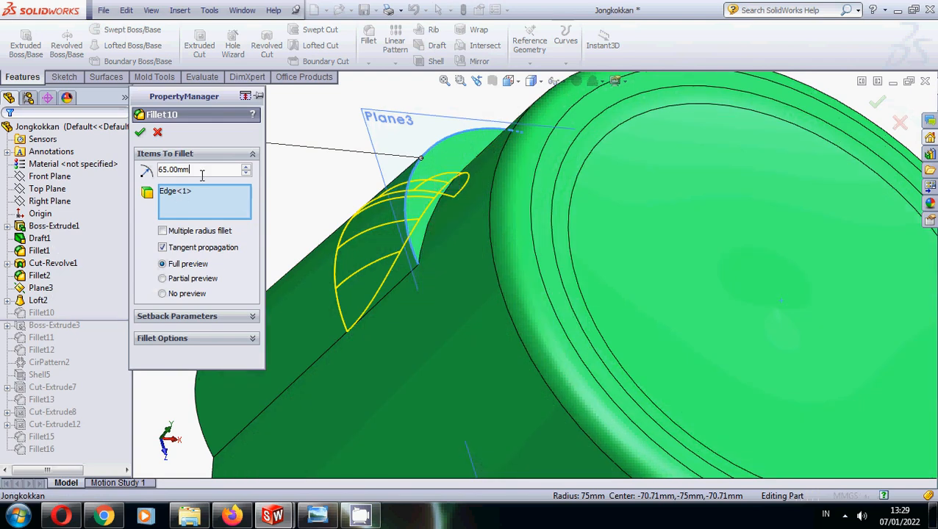
pyautogui.click(304, 121)
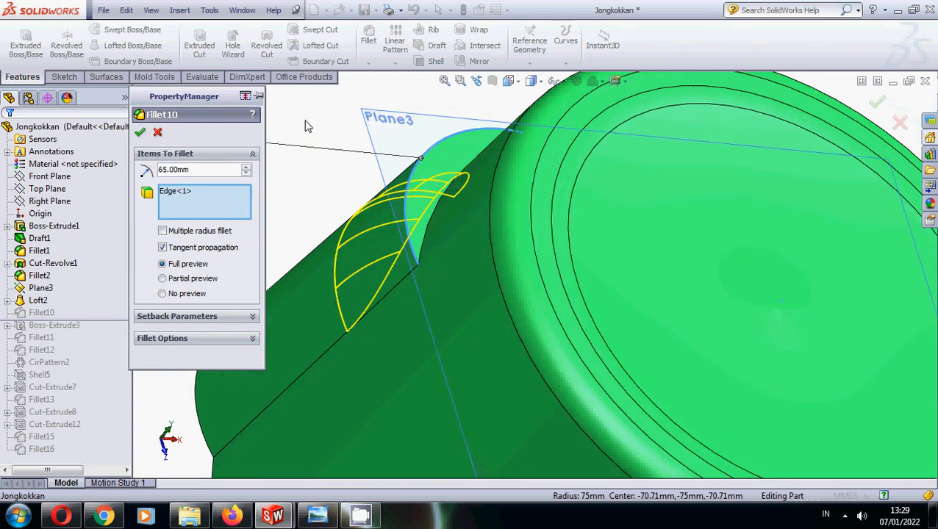
pyautogui.scroll(4, 457, 273)
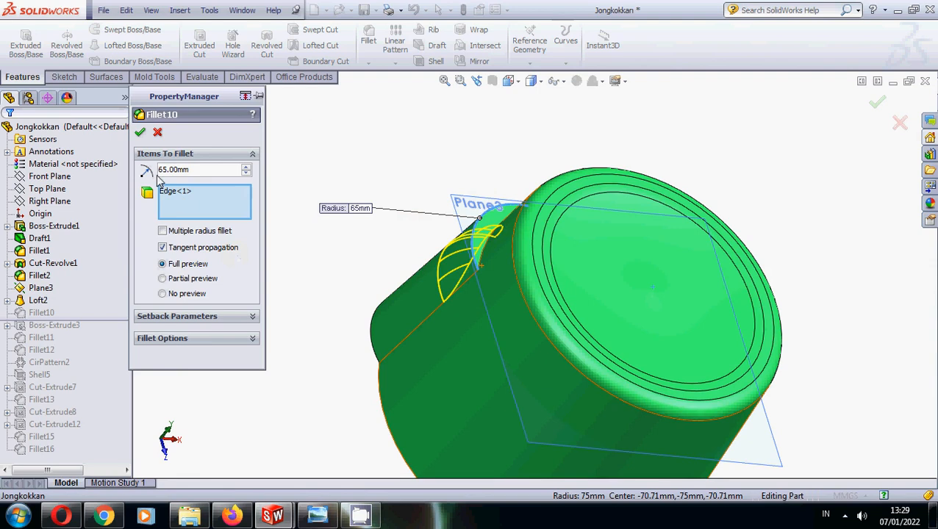
pyautogui.click(144, 134)
# Roll the feature history forward to include Boss-Extrude3 and open its sketch in the bottom view
pyautogui.moveTo(110, 319); pyautogui.dragTo(113, 337)
pyautogui.rightClick(59, 325)
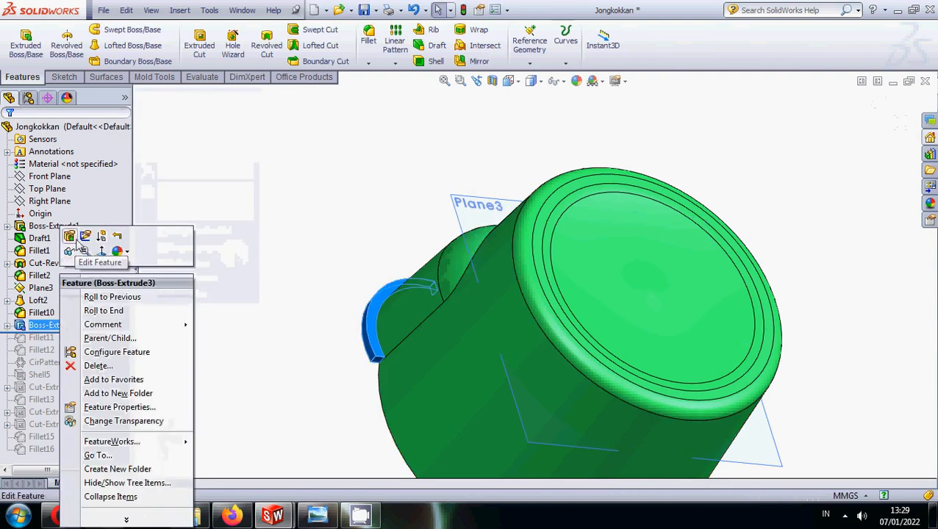
pyautogui.click(84, 239)
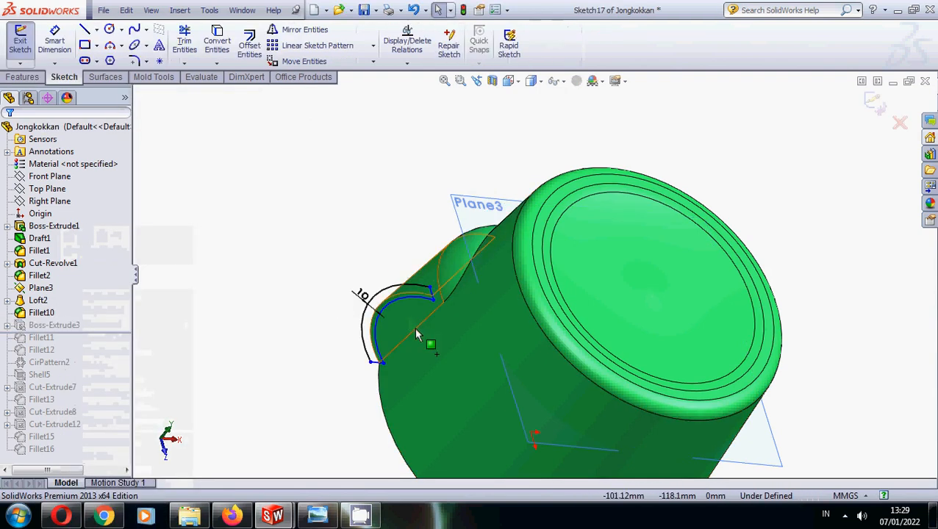
pyautogui.click(516, 82)
pyautogui.click(533, 160)
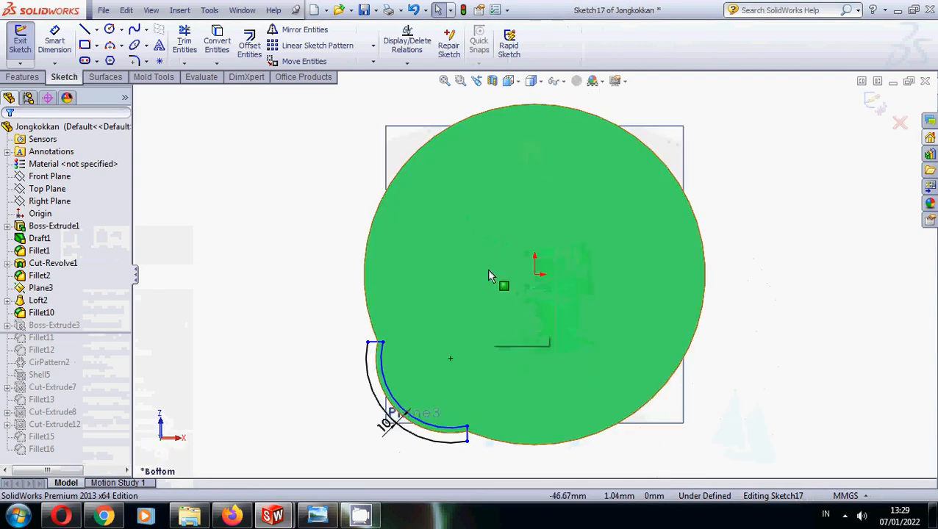
# Inspect how the curved band of Sketch17 follows the bulge's outline on the bottom face, and exit the sketch
pyautogui.click(377, 282)
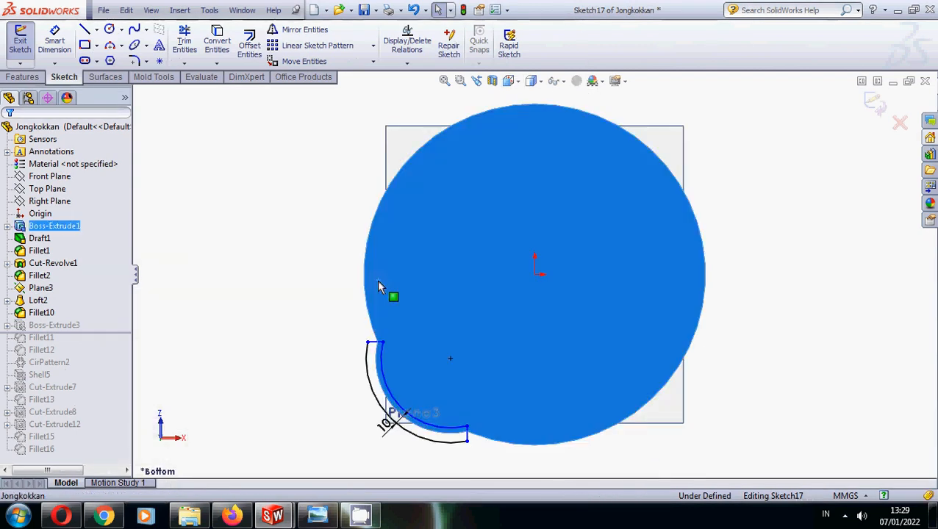
pyautogui.moveTo(416, 342); pyautogui.dragTo(362, 291, button='middle')
pyautogui.scroll(-3, 362, 382)
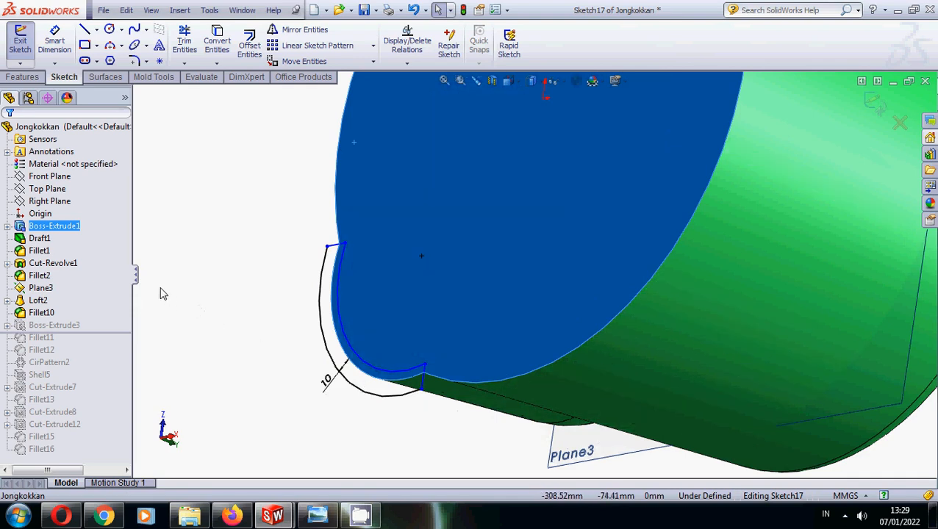
pyautogui.click(872, 108)
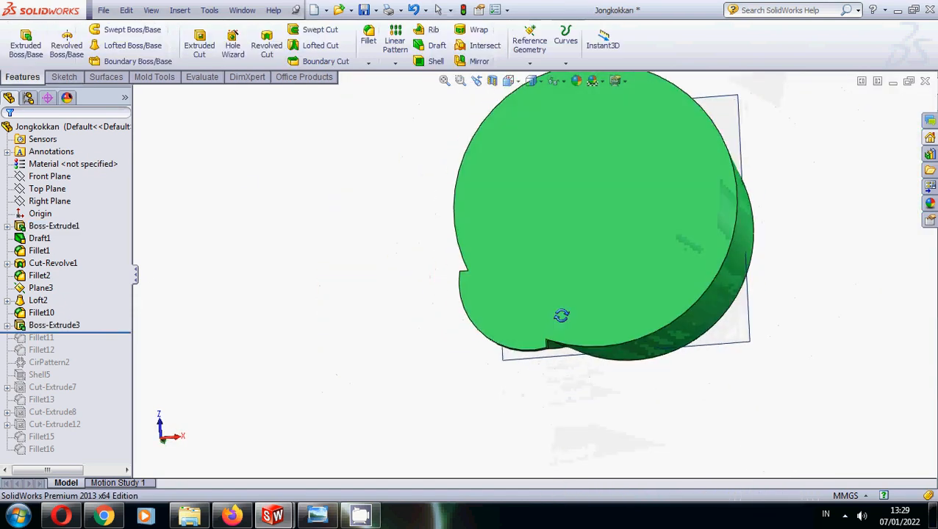
pyautogui.click(64, 327)
pyautogui.click(200, 300)
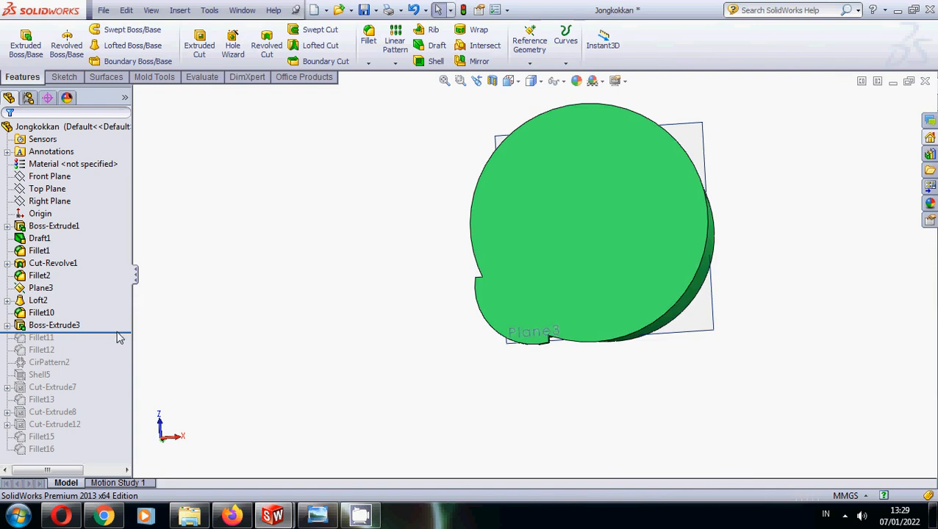
# Roll the feature history forward to include Fillet11, review its radius and the edge around the bulge, and accept the definition
pyautogui.moveTo(116, 332); pyautogui.dragTo(122, 342)
pyautogui.moveTo(508, 275); pyautogui.dragTo(373, 227, button='middle')
pyautogui.scroll(-3, 278, 358)
pyautogui.rightClick(50, 335)
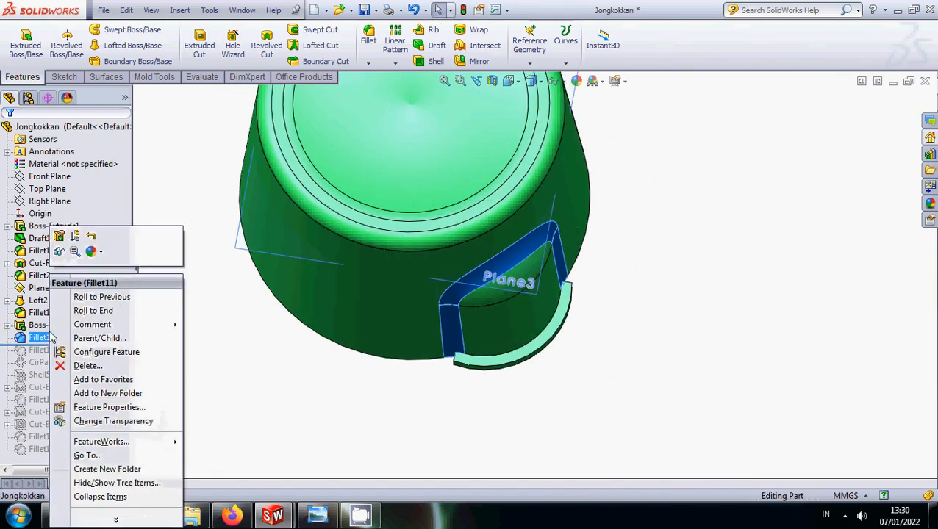
pyautogui.click(58, 236)
pyautogui.scroll(-5, 498, 310)
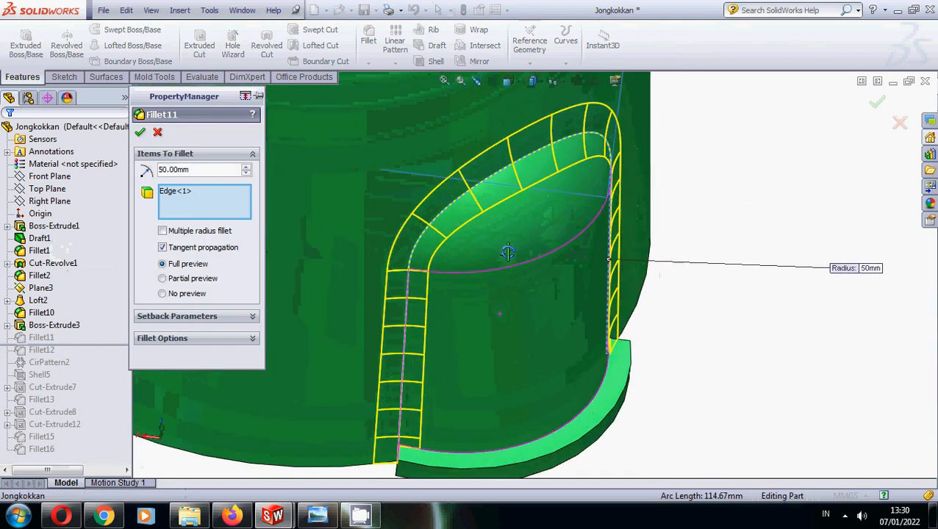
pyautogui.doubleClick(213, 171)
pyautogui.click(213, 170)
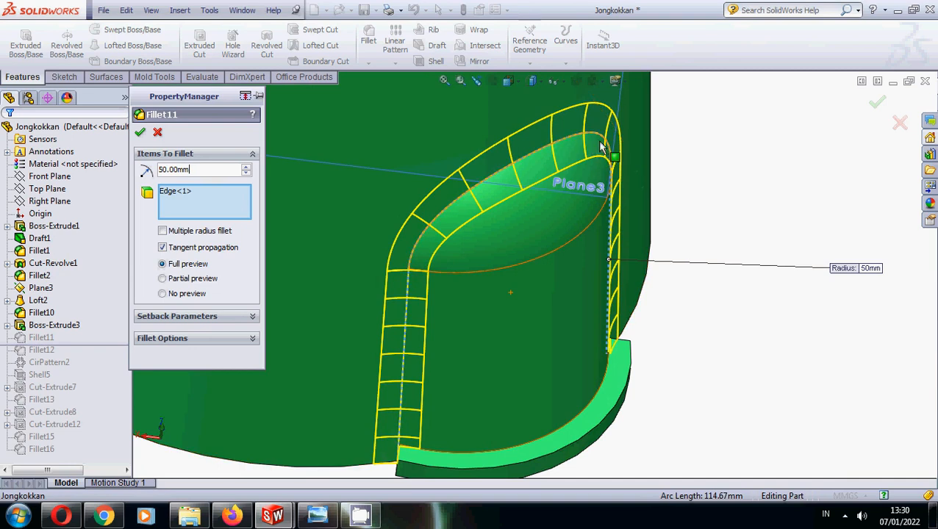
pyautogui.moveTo(611, 335); pyautogui.dragTo(599, 285, button='middle')
pyautogui.click(140, 132)
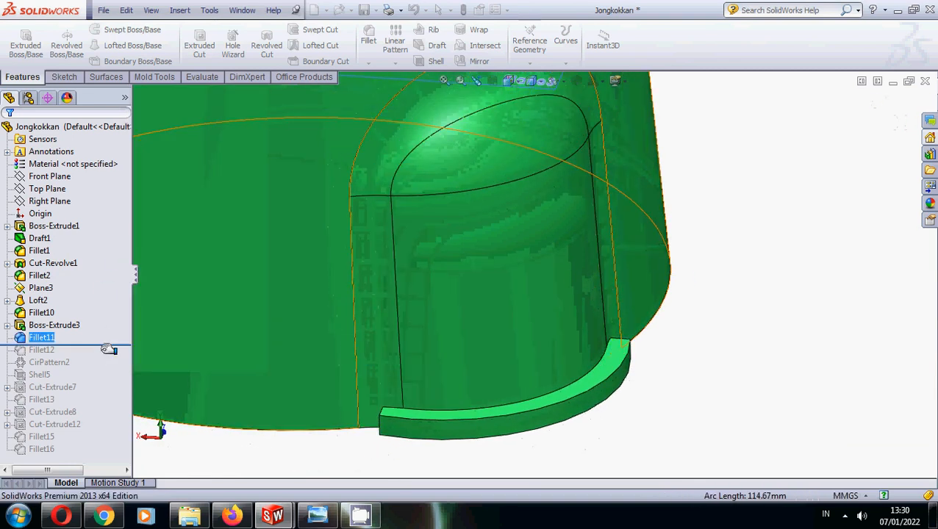
# Roll the feature history forward to include Fillet12, inspect the filleted edges of the curved foot rim, and accept the definition
pyautogui.moveTo(99, 344); pyautogui.dragTo(99, 360)
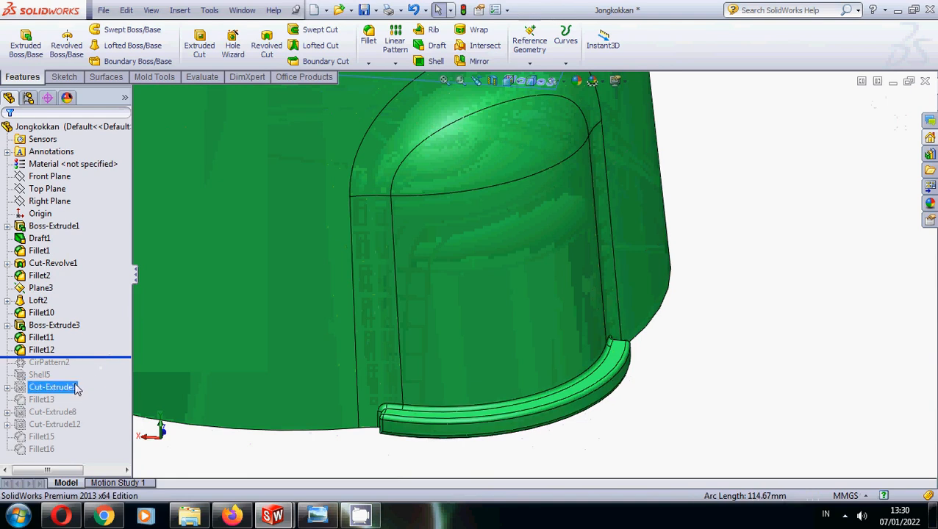
pyautogui.rightClick(36, 350)
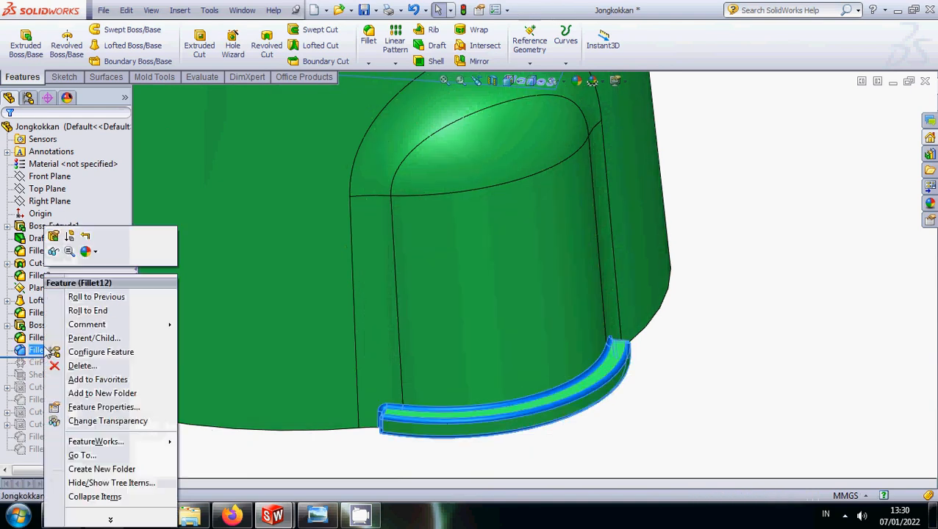
pyautogui.click(53, 236)
pyautogui.moveTo(429, 435); pyautogui.dragTo(409, 427, button='middle')
pyautogui.scroll(-3, 395, 414)
pyautogui.scroll(4, 481, 374)
pyautogui.moveTo(613, 317); pyautogui.dragTo(691, 228, button='middle')
pyautogui.scroll(-4, 697, 218)
pyautogui.moveTo(615, 206); pyautogui.dragTo(470, 342, button='middle')
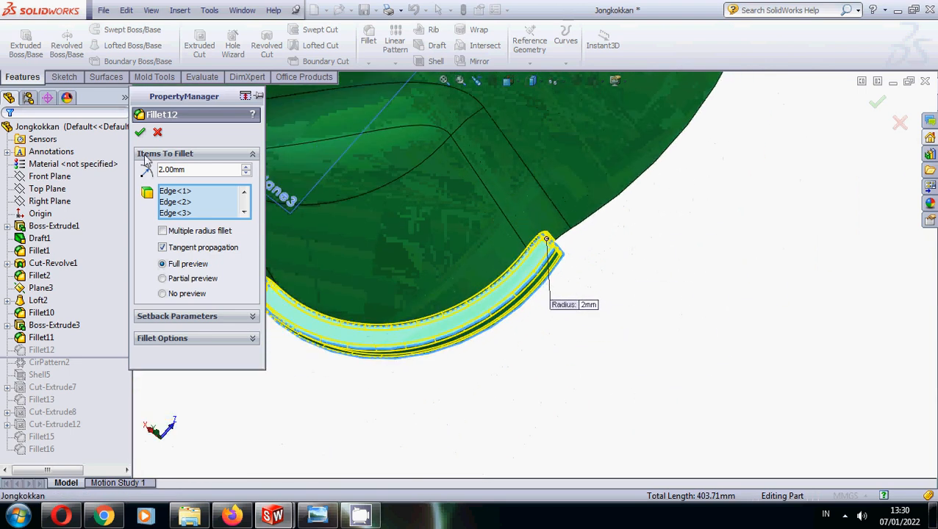
pyautogui.click(139, 133)
# Reopen Fillet12's definition to check its radius, and close it
pyautogui.click(38, 350)
pyautogui.rightClick(38, 350)
pyautogui.click(48, 236)
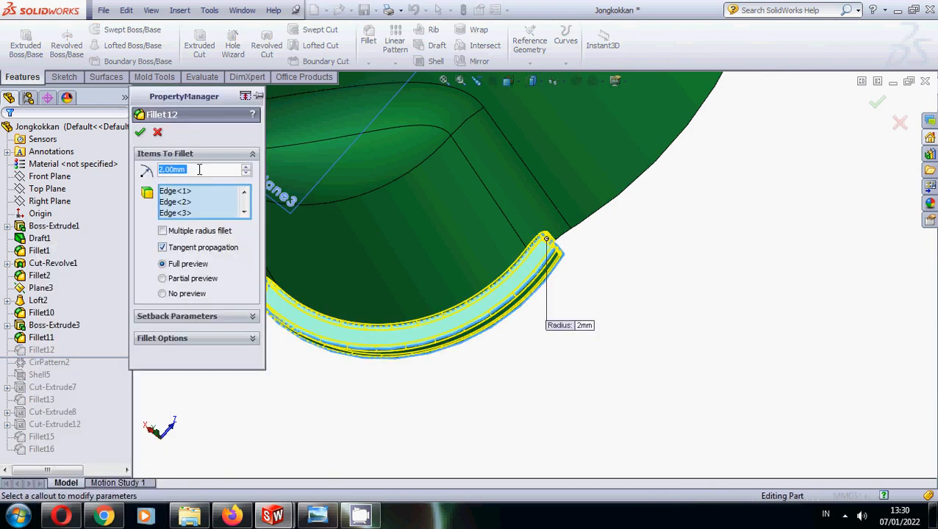
pyautogui.click(140, 133)
# Roll the feature history forward to include CirPattern2
pyautogui.moveTo(335, 309); pyautogui.dragTo(496, 251, button='middle')
pyautogui.scroll(3, 495, 245)
pyautogui.moveTo(112, 358); pyautogui.dragTo(62, 367)
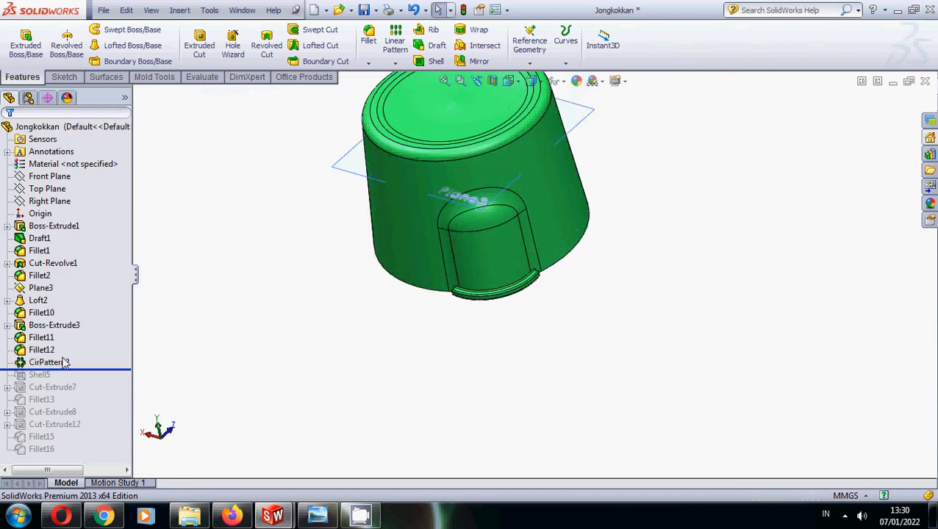
pyautogui.click(397, 64)
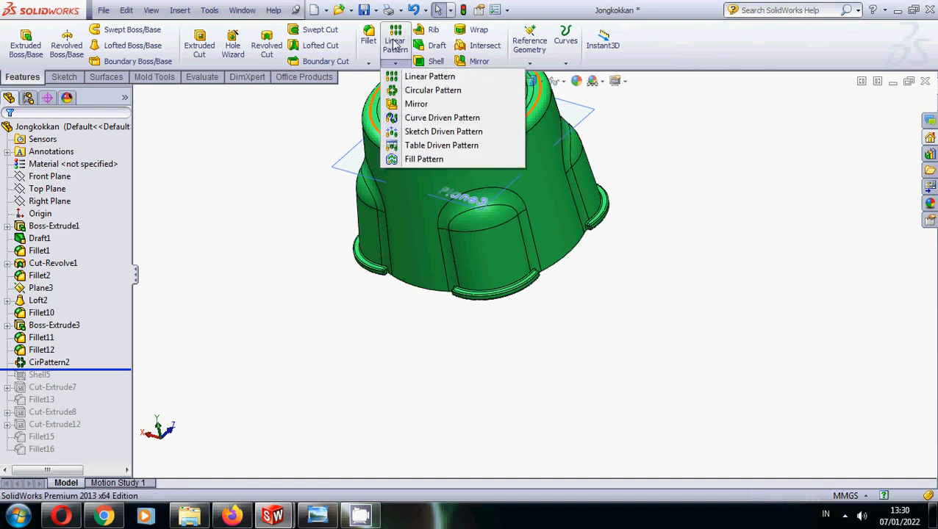
pyautogui.click(397, 46)
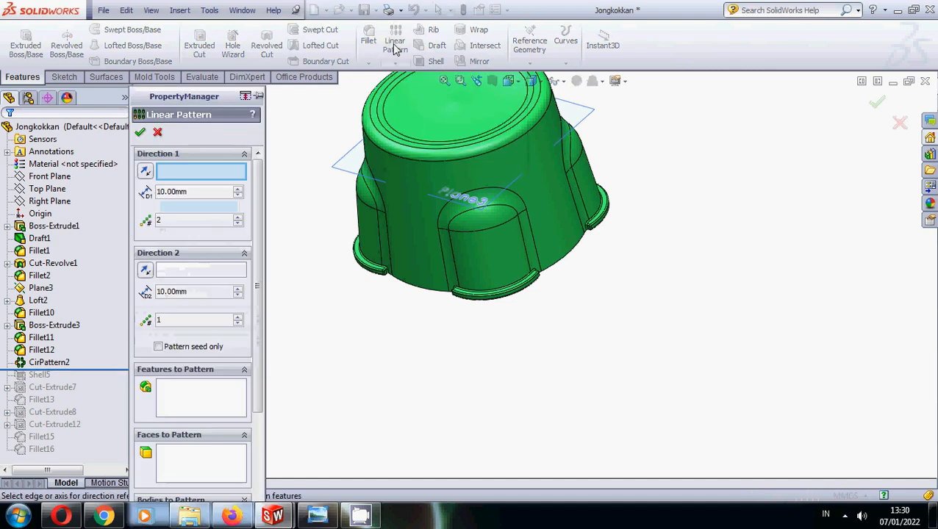
pyautogui.click(157, 133)
# Open CirPattern2's definition and examine the circular top edge that serves as its rotation axis
pyautogui.rightClick(48, 365)
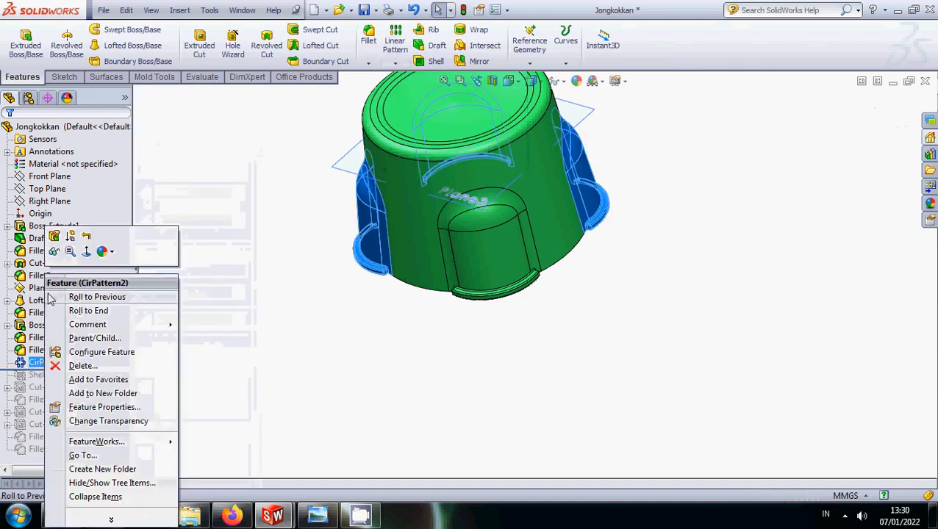
pyautogui.click(52, 238)
pyautogui.scroll(3, 479, 203)
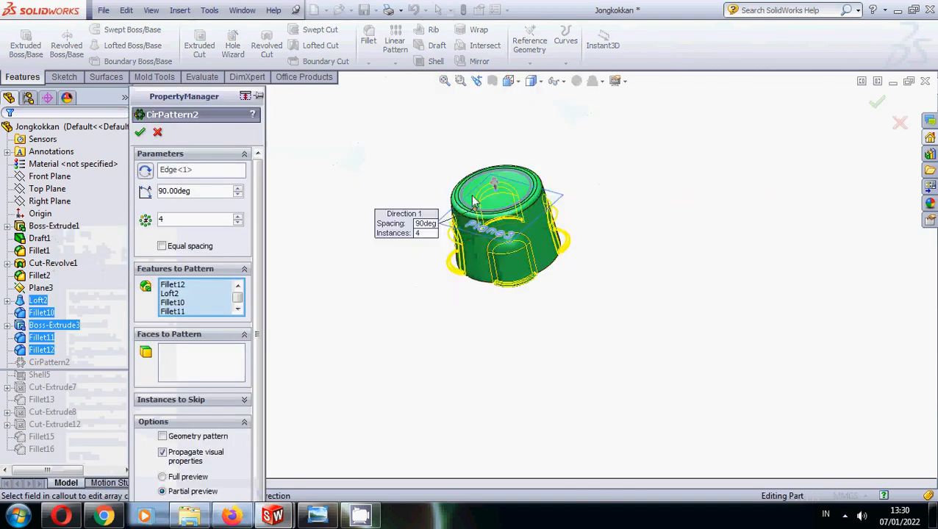
pyautogui.moveTo(479, 202); pyautogui.dragTo(497, 209, button='middle')
pyautogui.scroll(-6, 380, 212)
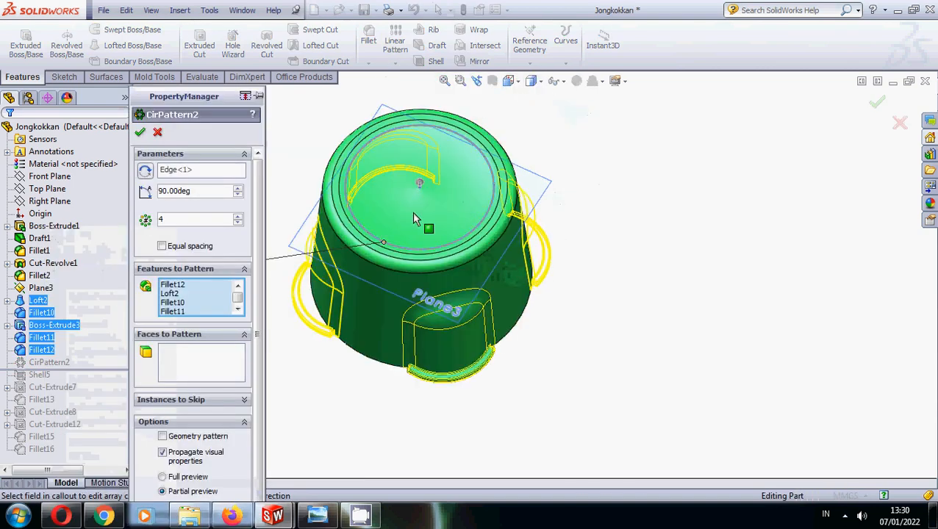
pyautogui.moveTo(380, 213); pyautogui.dragTo(345, 247, button='middle')
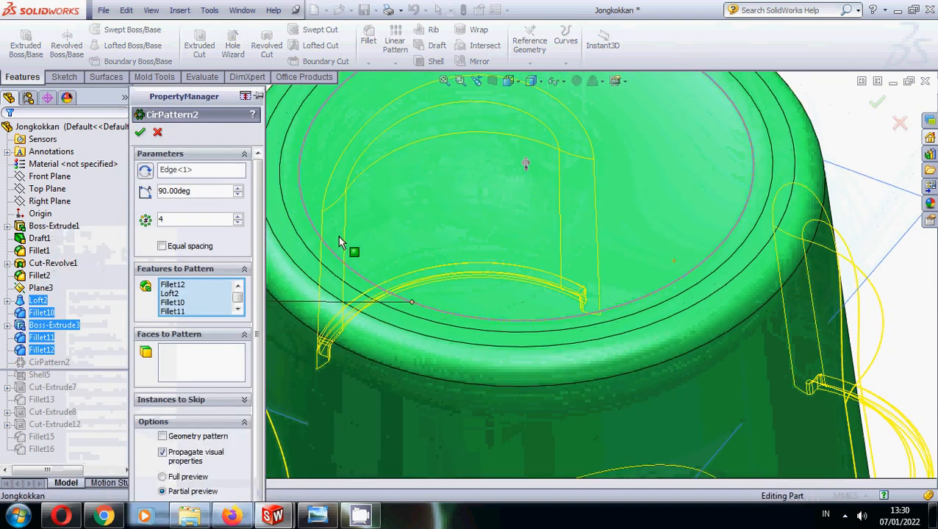
pyautogui.click(209, 171)
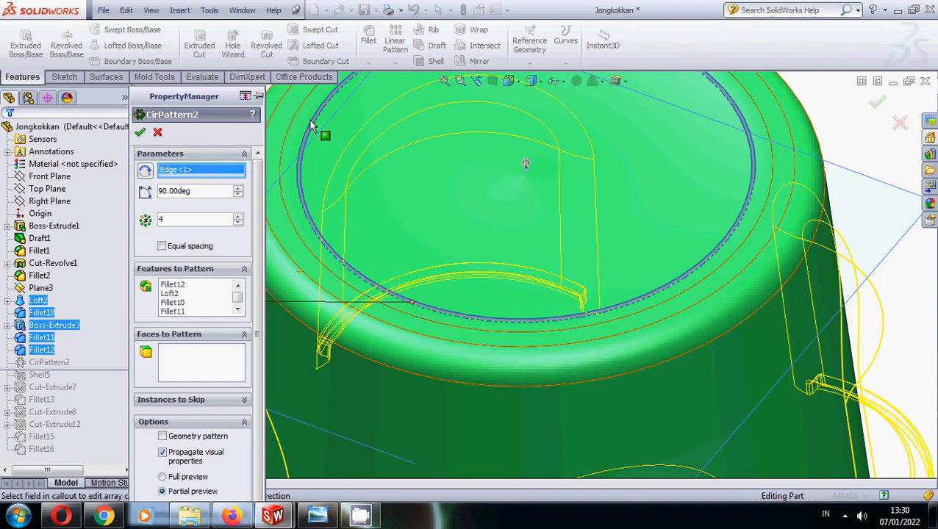
pyautogui.scroll(5, 312, 230)
# Identify Fillet12 and Loft2 among CirPattern2's patterned features and inspect the matching geometry on the model
pyautogui.click(173, 285)
pyautogui.scroll(4, 474, 369)
pyautogui.scroll(-11, 605, 412)
pyautogui.scroll(-3, 303, 316)
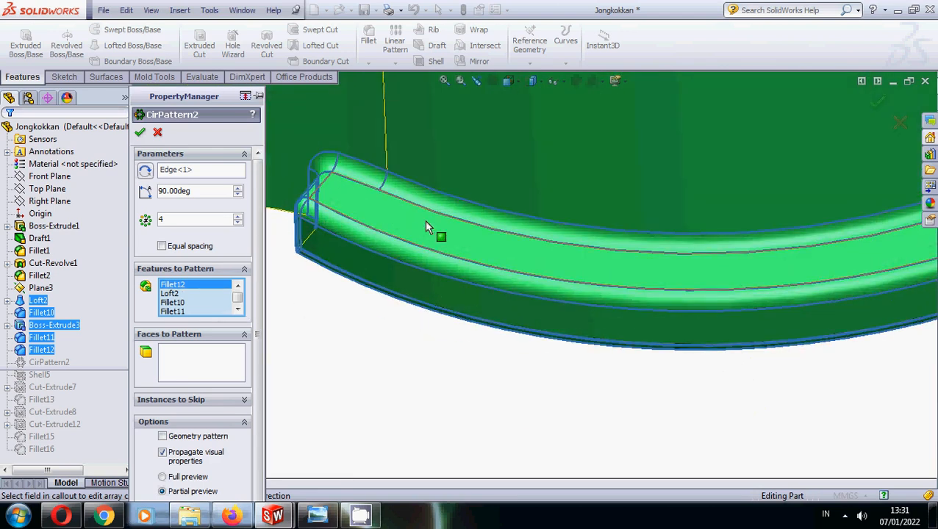
pyautogui.click(174, 294)
pyautogui.scroll(6, 434, 308)
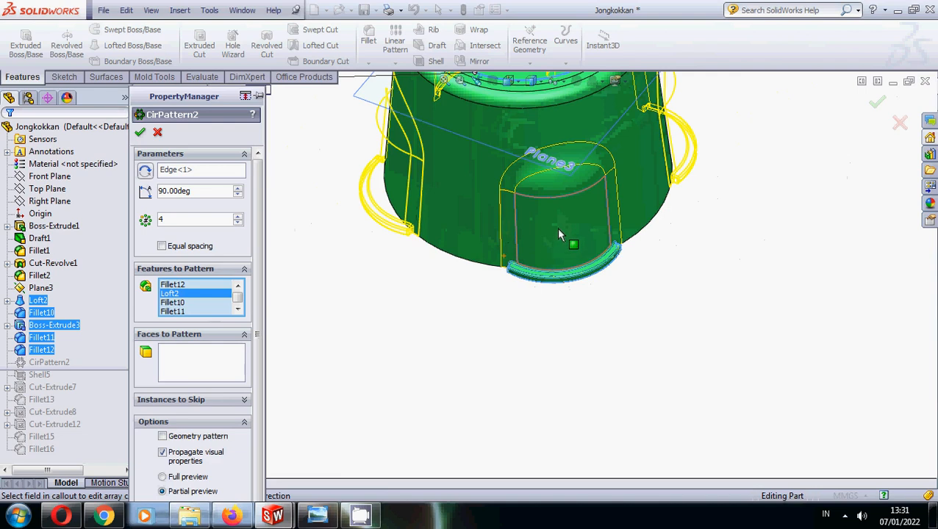
# Identify Fillet10, Fillet11 and Boss-Extrude3 among CirPattern2's patterned features, accept the definition, and view the whole part
pyautogui.click(177, 304)
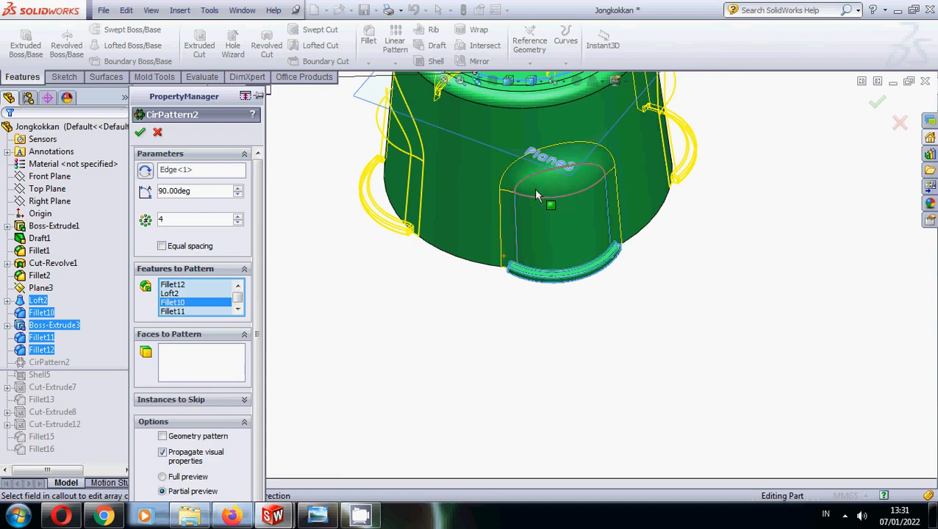
pyautogui.click(175, 312)
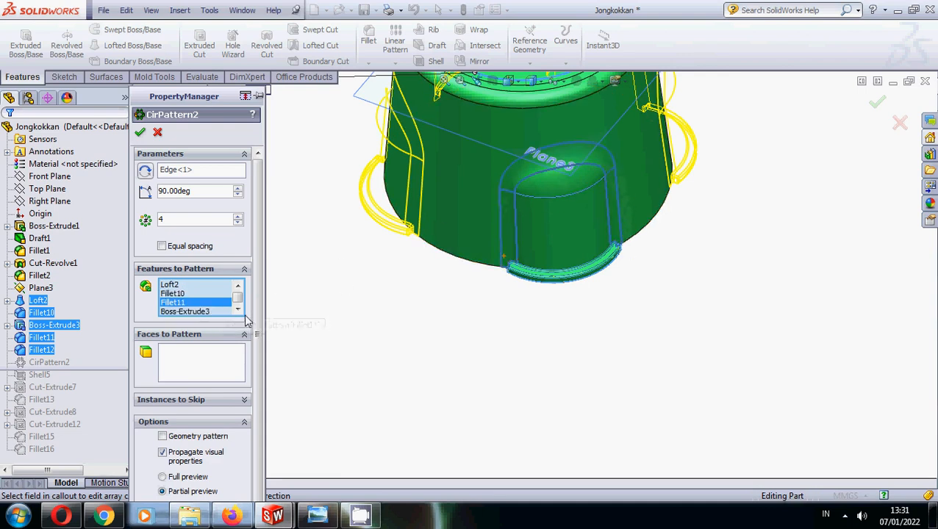
pyautogui.click(183, 311)
pyautogui.scroll(-4, 544, 270)
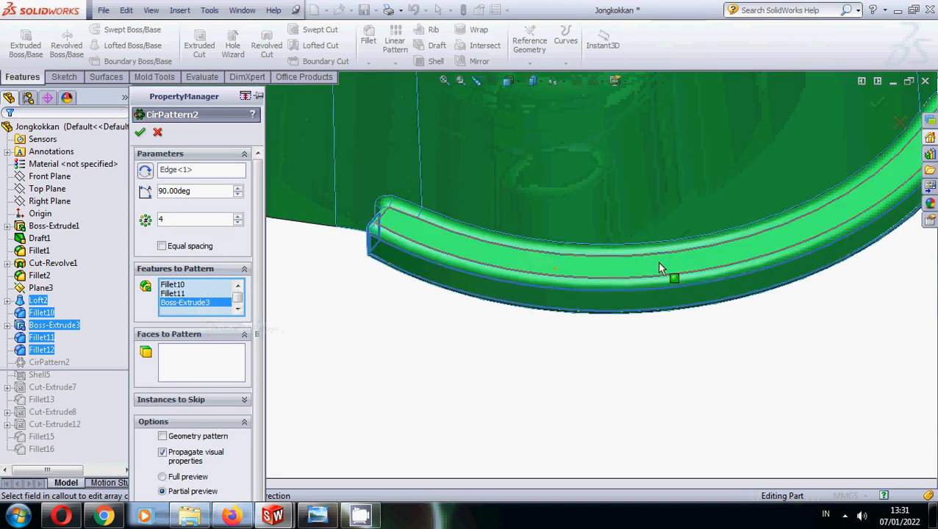
pyautogui.scroll(1, 541, 273)
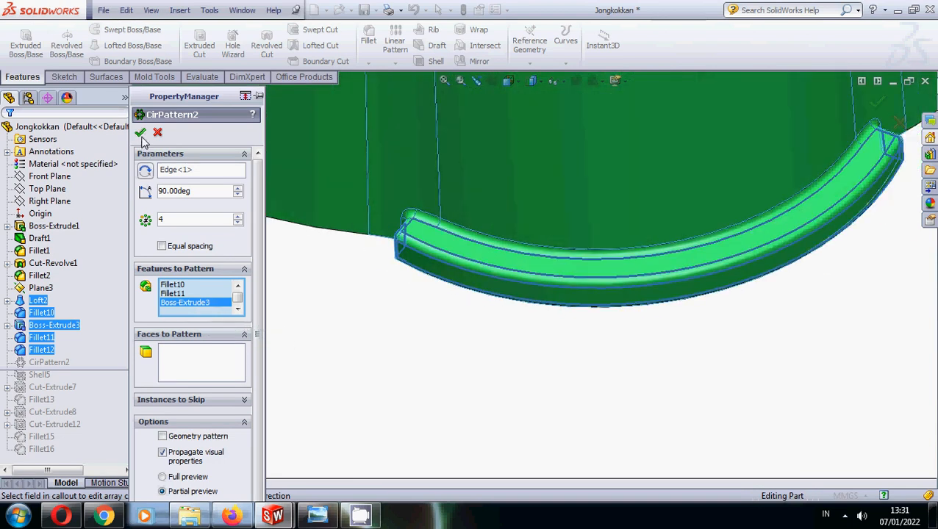
pyautogui.scroll(5, 547, 341)
pyautogui.moveTo(547, 341); pyautogui.dragTo(349, 364, button='middle')
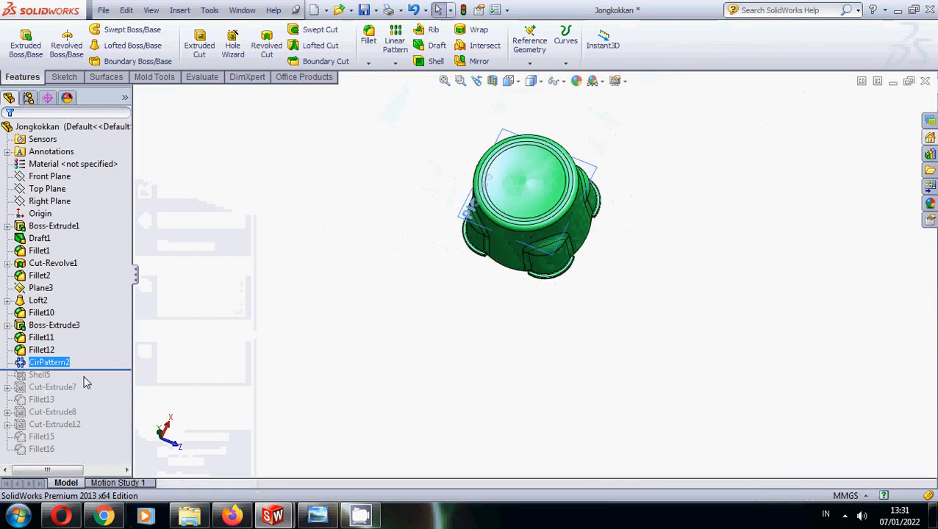
# Return the feature history to just before Shell5 and examine the solid underside of the part
pyautogui.moveTo(94, 369); pyautogui.dragTo(87, 380)
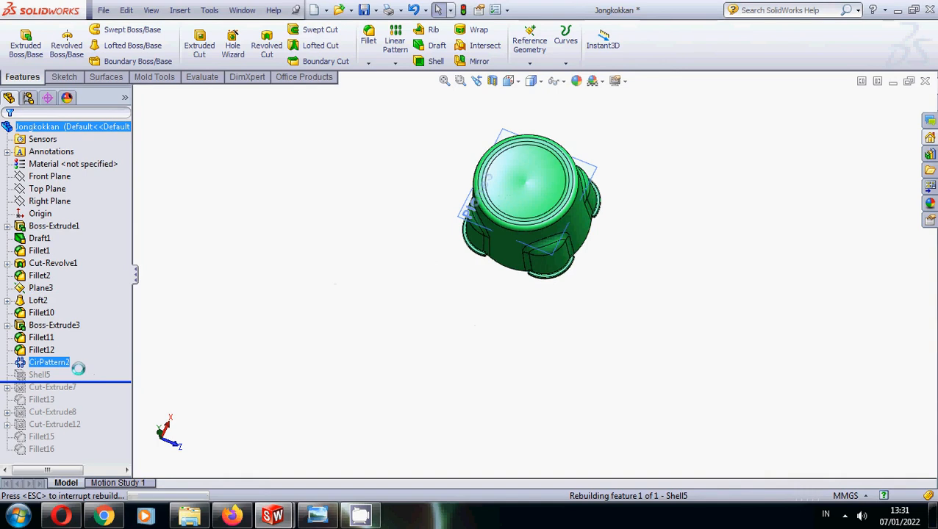
pyautogui.moveTo(92, 382); pyautogui.dragTo(92, 371)
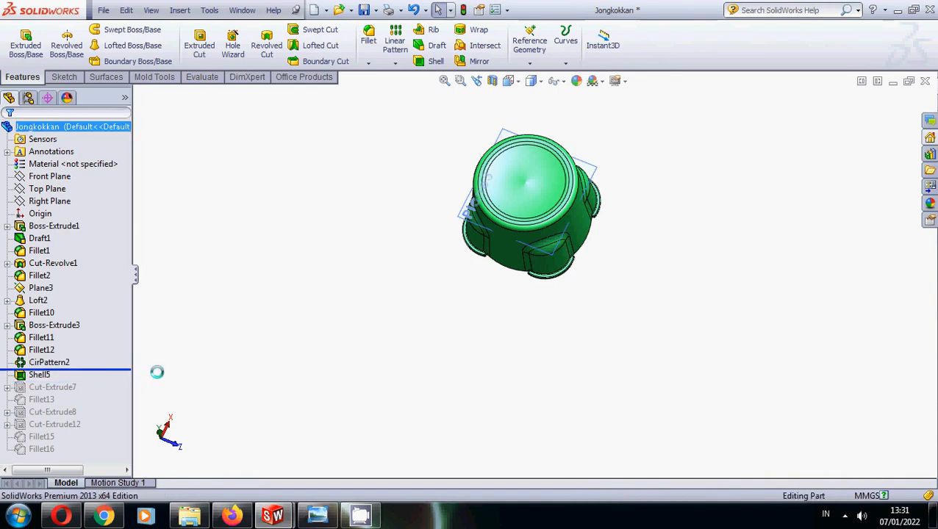
pyautogui.moveTo(536, 254); pyautogui.dragTo(569, 159, button='middle')
pyautogui.scroll(-4, 569, 159)
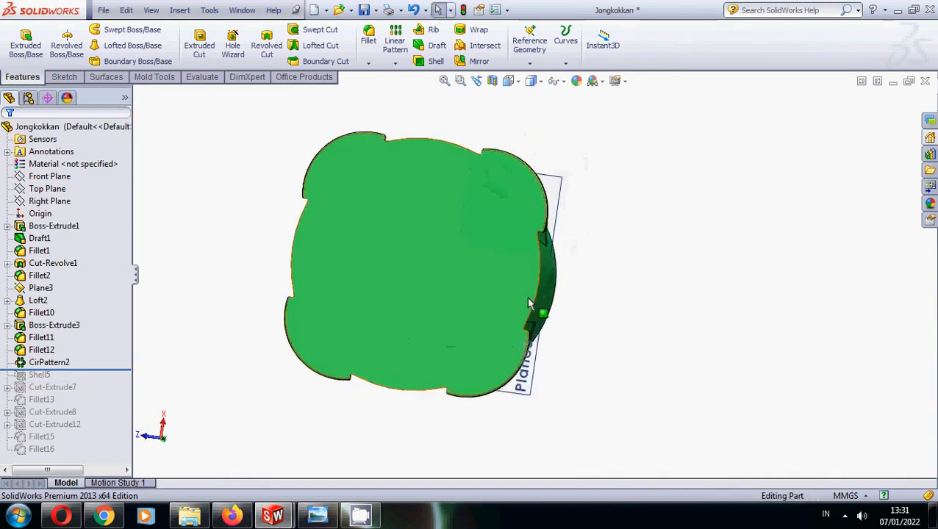
pyautogui.scroll(3, 529, 303)
pyautogui.scroll(-4, 447, 274)
pyautogui.moveTo(446, 279); pyautogui.dragTo(549, 237, button='middle')
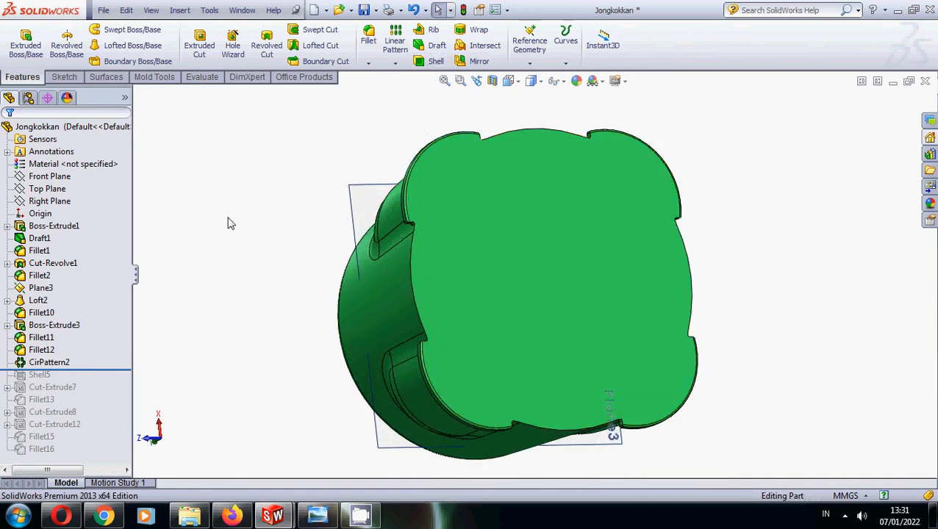
# Roll the feature history forward to include Shell5, review its removed bottom face and wall thickness, and accept the definition
pyautogui.moveTo(92, 368); pyautogui.dragTo(26, 380)
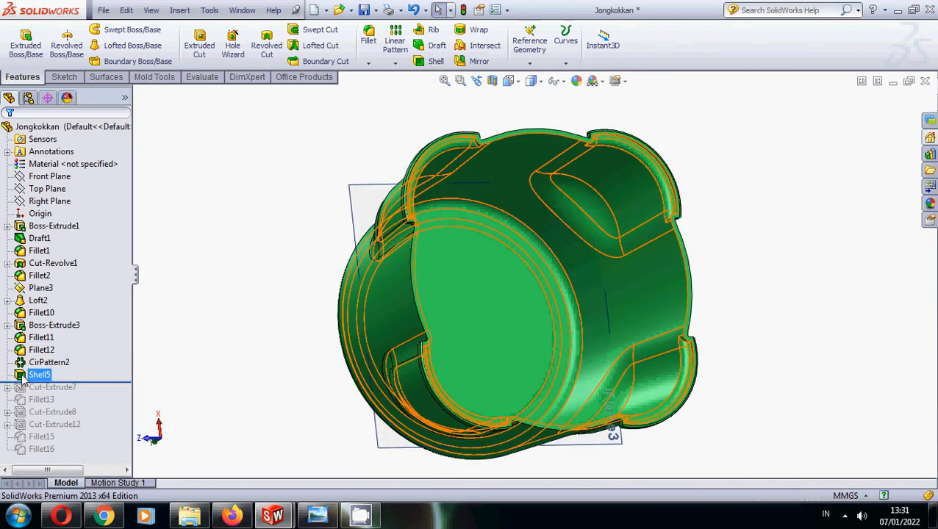
pyautogui.rightClick(23, 378)
pyautogui.click(32, 237)
pyautogui.moveTo(360, 294); pyautogui.dragTo(521, 390, button='middle')
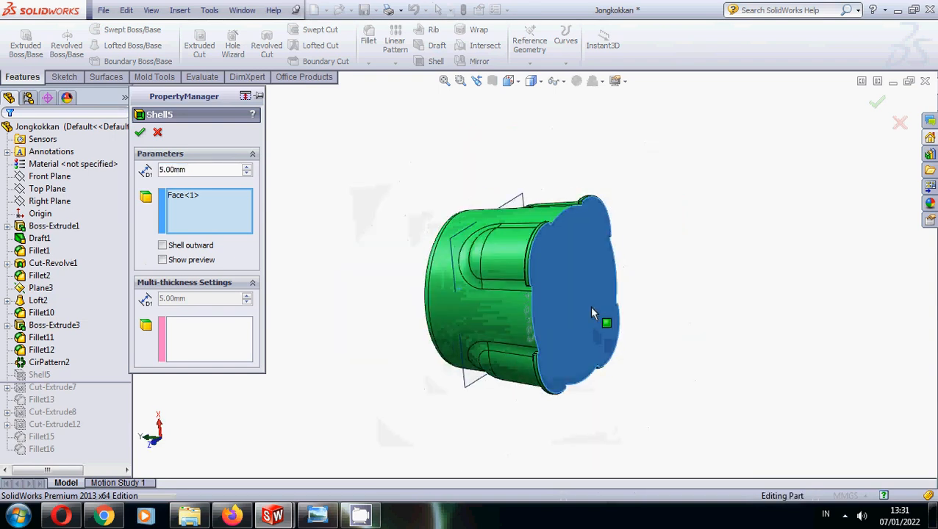
pyautogui.moveTo(562, 312); pyautogui.dragTo(476, 380, button='middle')
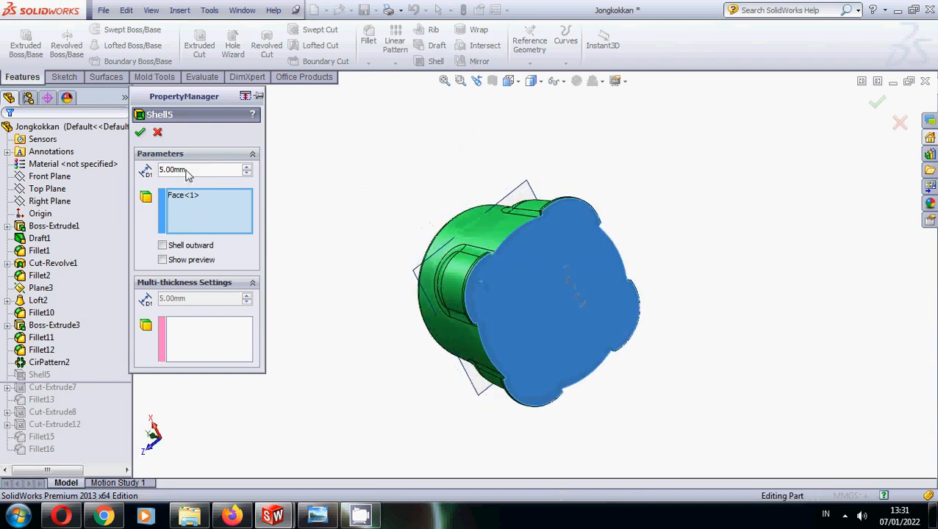
pyautogui.click(140, 131)
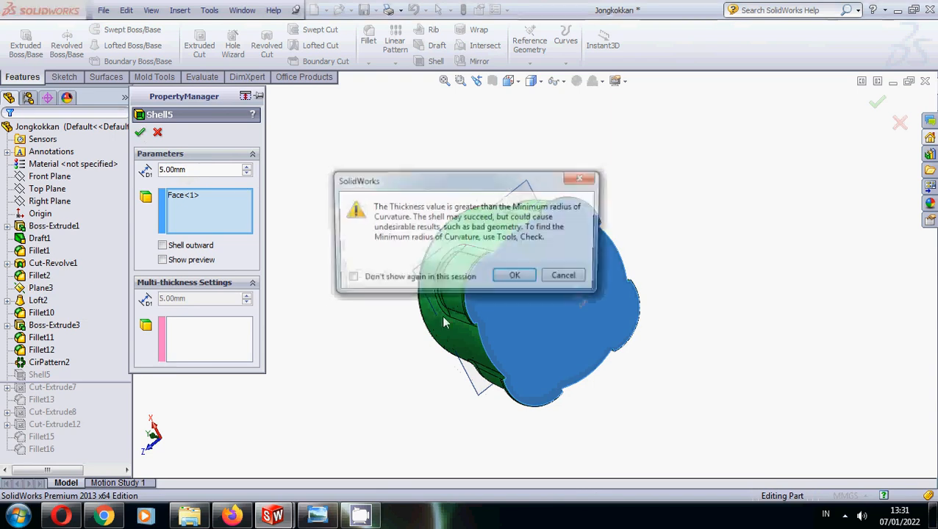
pyautogui.click(518, 278)
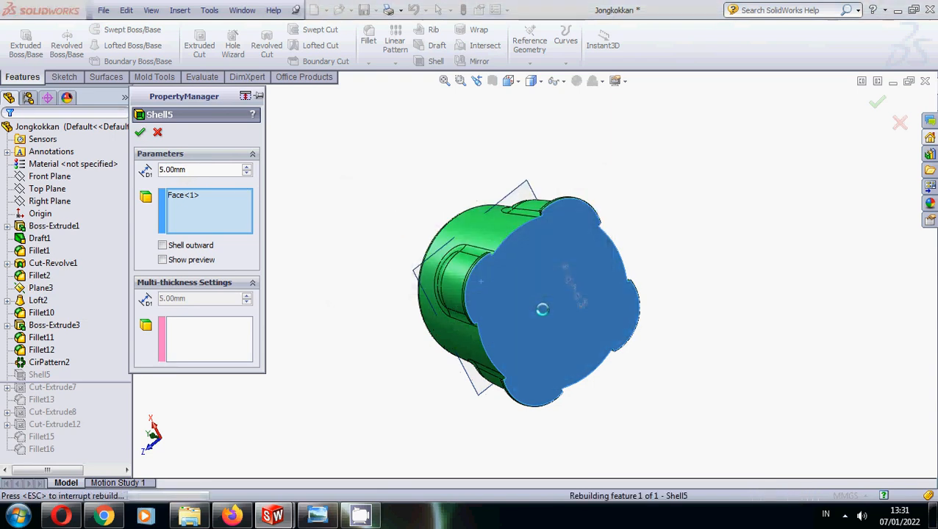
pyautogui.moveTo(542, 309); pyautogui.dragTo(470, 260, button='middle')
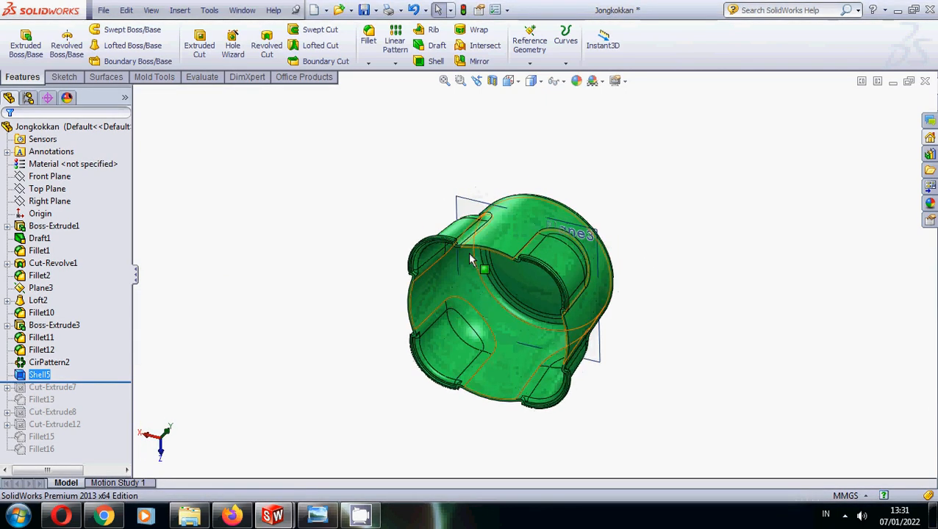
# Hide Plane3 and inspect the hollow interior of the shelled part
pyautogui.rightClick(461, 206)
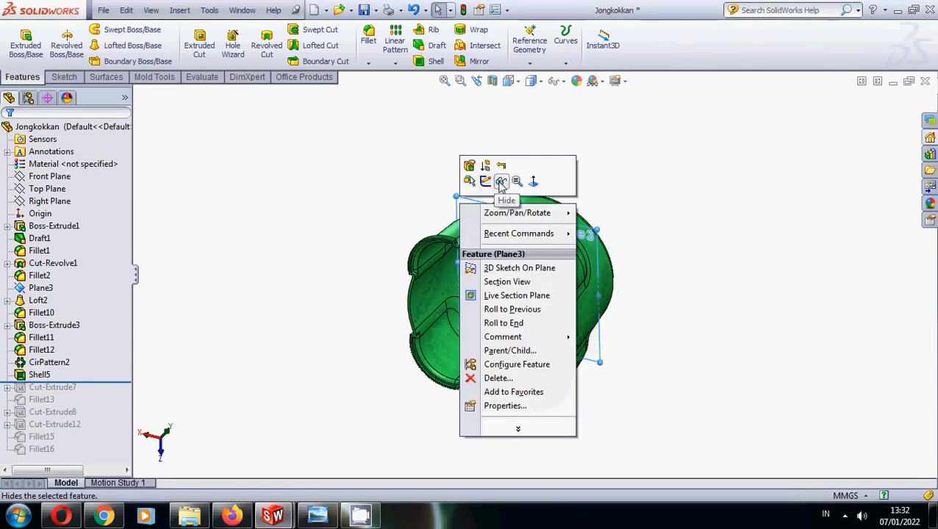
pyautogui.click(501, 184)
pyautogui.scroll(-4, 503, 294)
pyautogui.moveTo(503, 293); pyautogui.dragTo(507, 243, button='middle')
pyautogui.scroll(5, 506, 242)
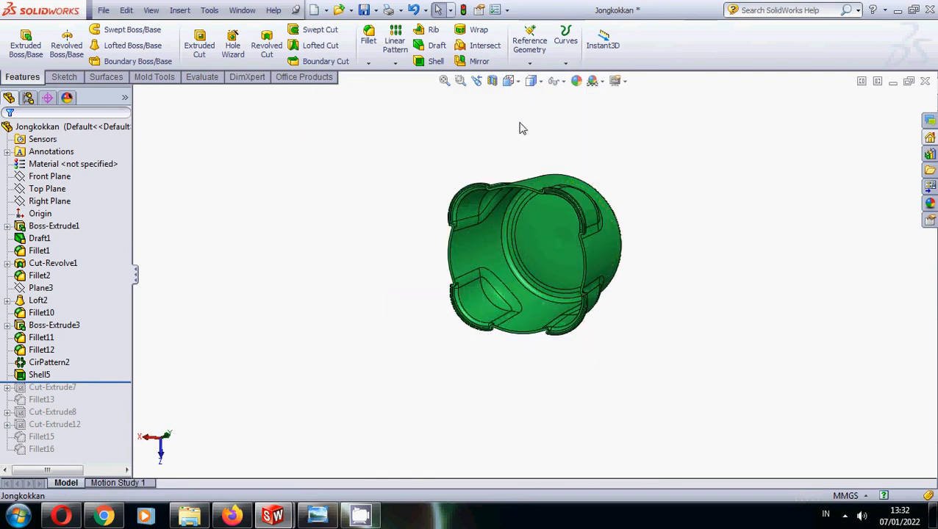
# Roll the feature history forward to include Cut-Extrude7 and examine its circle sketch on the top face
pyautogui.moveTo(114, 382); pyautogui.dragTo(115, 391)
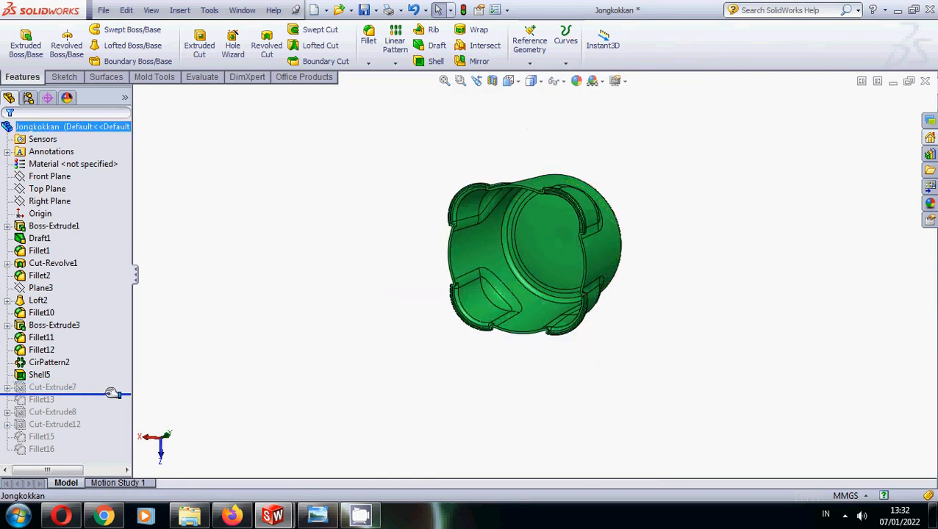
pyautogui.rightClick(87, 389)
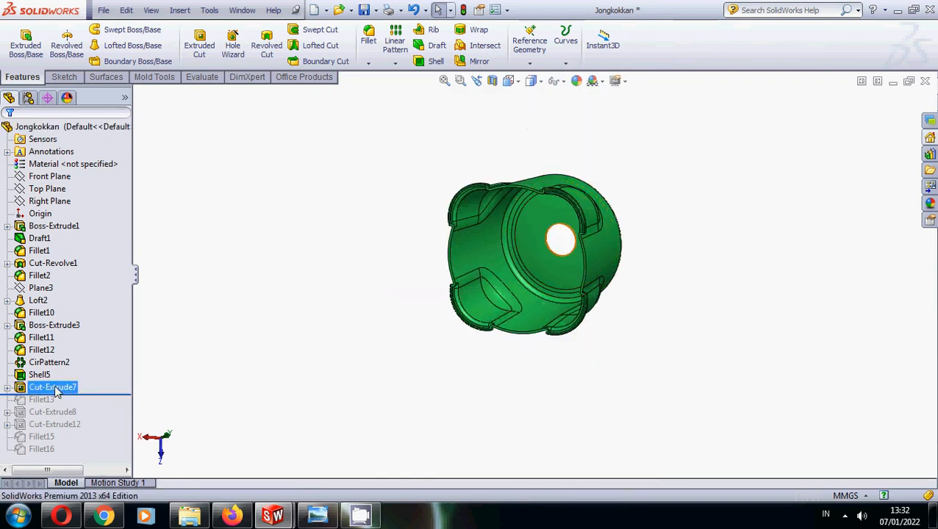
pyautogui.click(79, 246)
pyautogui.moveTo(648, 323)
pyautogui.mouseDown(button='middle')
pyautogui.moveTo(553, 330)
pyautogui.moveTo(462, 297)
pyautogui.mouseUp(button='middle')
pyautogui.scroll(-4, 622, 190)
pyautogui.scroll(-3, 496, 265)
pyautogui.scroll(4, 492, 308)
pyautogui.scroll(-5, 488, 329)
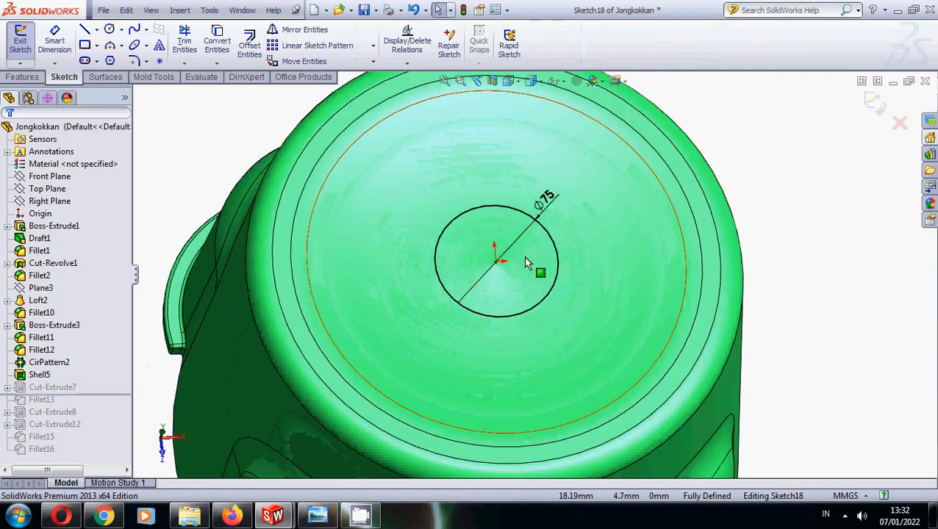
pyautogui.scroll(2, 503, 347)
pyautogui.scroll(-3, 504, 351)
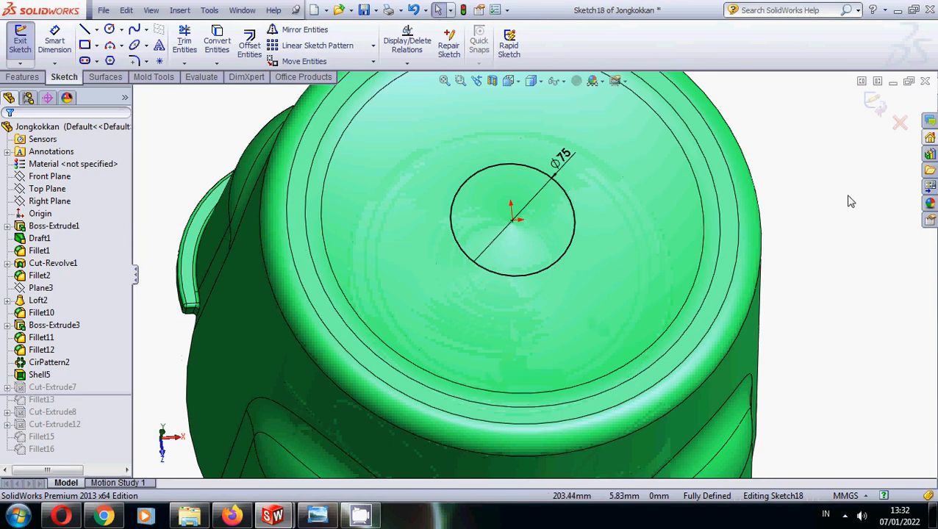
pyautogui.click(875, 104)
# Review Cut-Extrude7's end condition options, keep Through All, and accept the definition
pyautogui.click(46, 388)
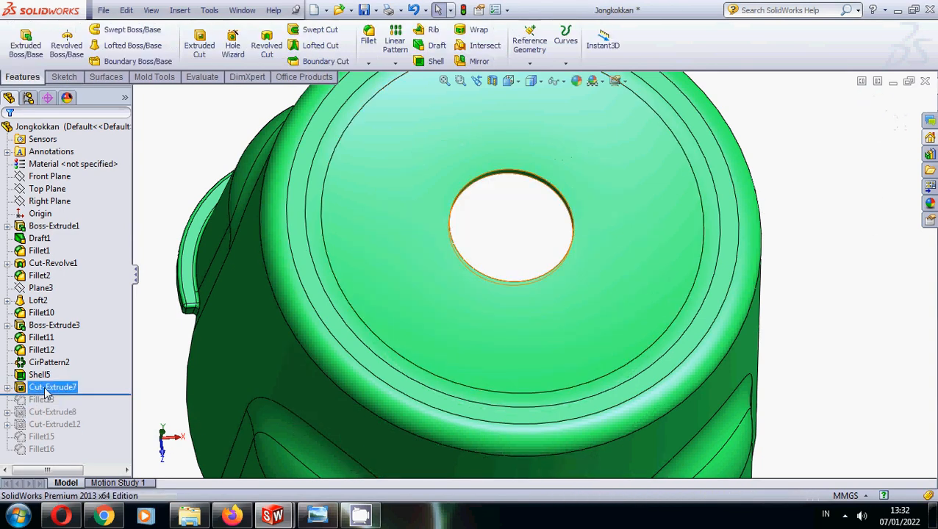
pyautogui.rightClick(45, 389)
pyautogui.click(55, 237)
pyautogui.click(202, 213)
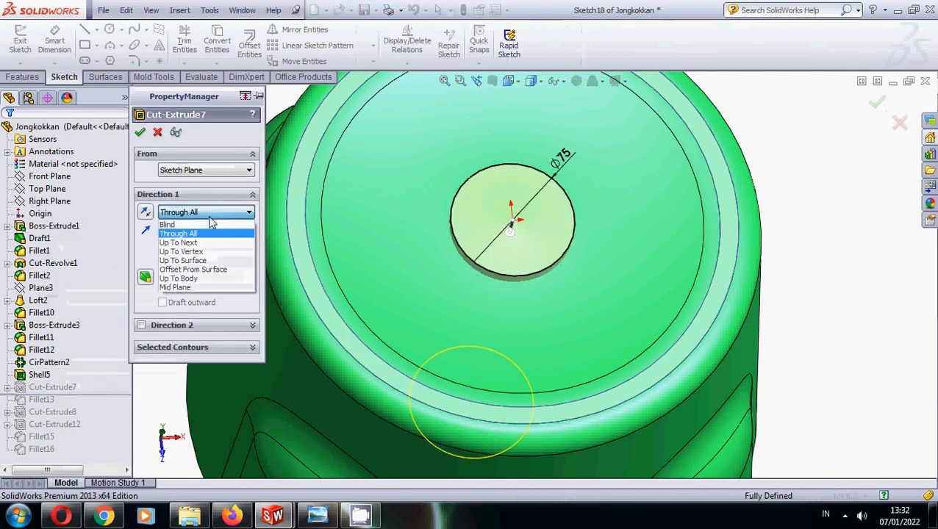
pyautogui.click(209, 230)
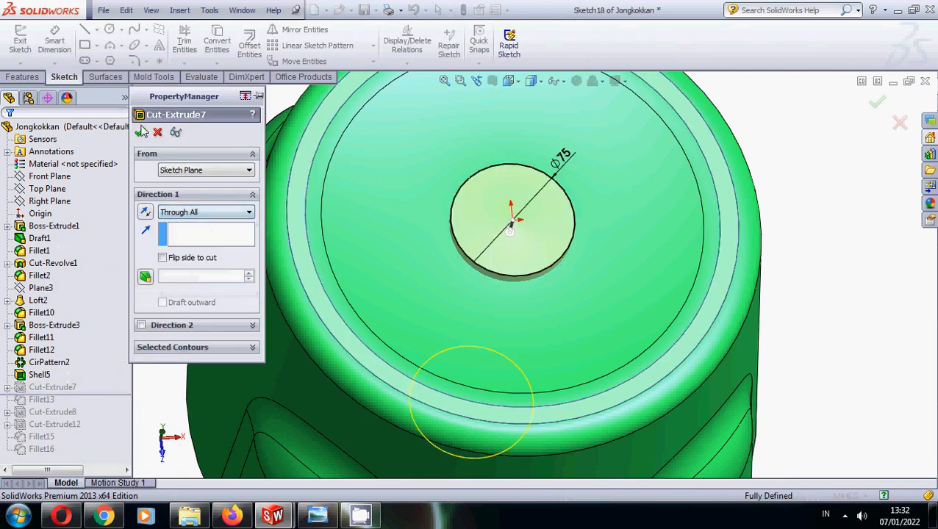
pyautogui.click(141, 134)
# Roll the feature history forward to include Fillet13 and identify the two edges of the central hole that it rounds
pyautogui.moveTo(109, 391); pyautogui.dragTo(43, 404)
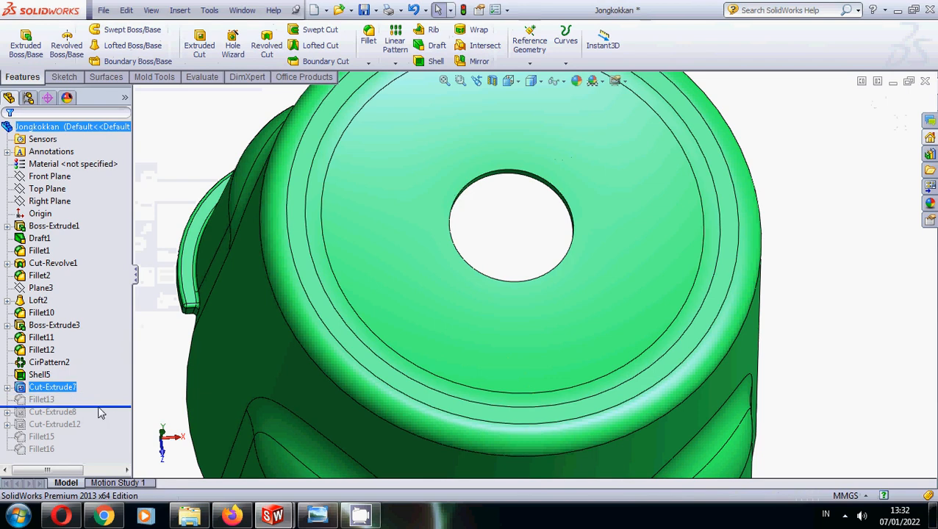
pyautogui.rightClick(43, 401)
pyautogui.click(54, 236)
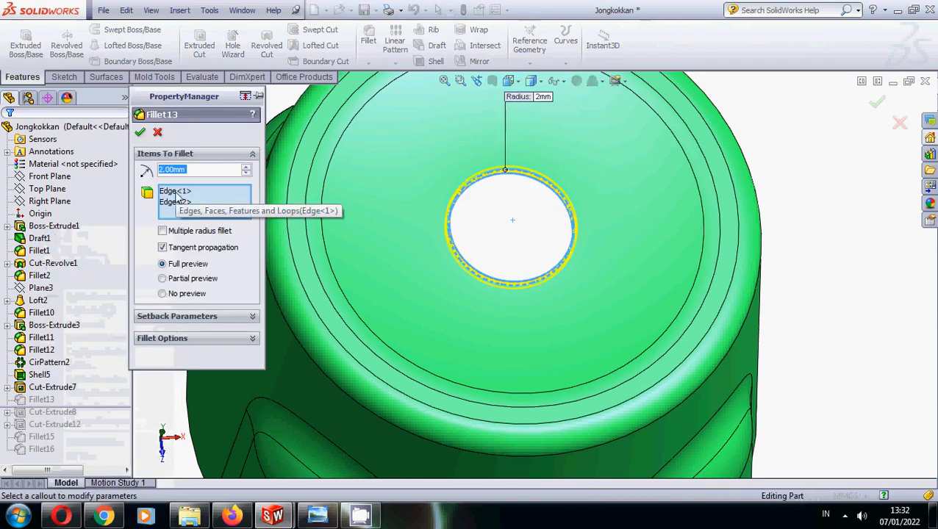
pyautogui.click(176, 192)
pyautogui.click(175, 204)
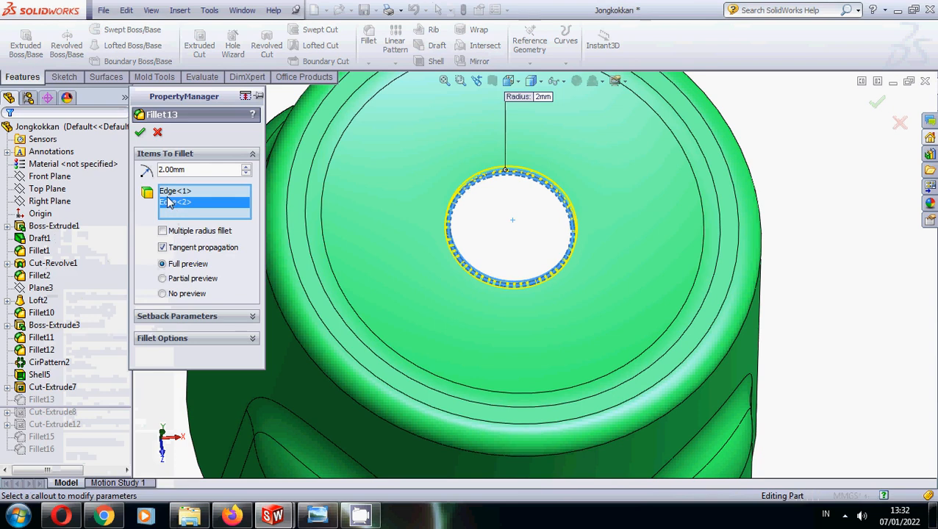
pyautogui.click(140, 133)
# Roll the feature history forward to include Cut-Extrude8 and open its arch-shaped sketch in the front view
pyautogui.moveTo(71, 407)
pyautogui.mouseDown()
pyautogui.moveTo(77, 422)
pyautogui.moveTo(66, 417)
pyautogui.mouseUp()
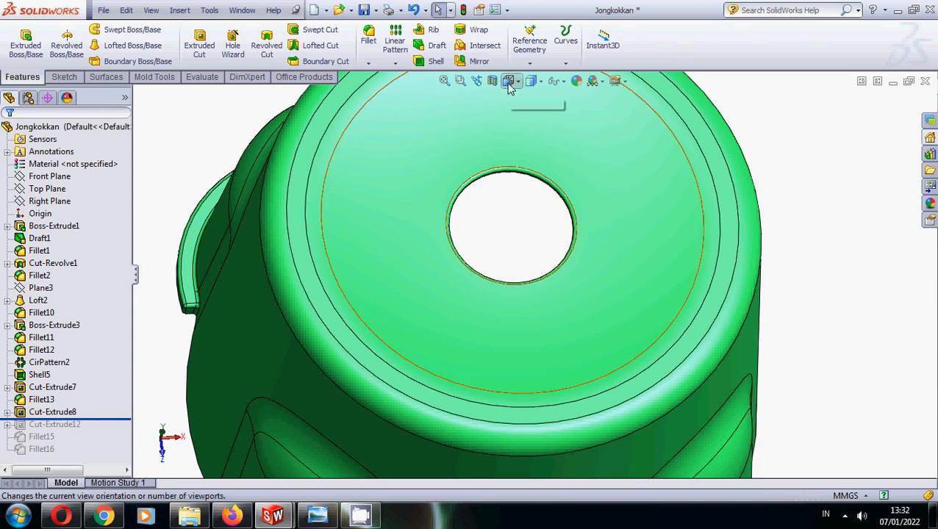
pyautogui.click(516, 86)
pyautogui.click(513, 118)
pyautogui.click(53, 413)
pyautogui.rightClick(59, 418)
pyautogui.click(88, 245)
pyautogui.scroll(-4, 495, 479)
pyautogui.scroll(2, 612, 318)
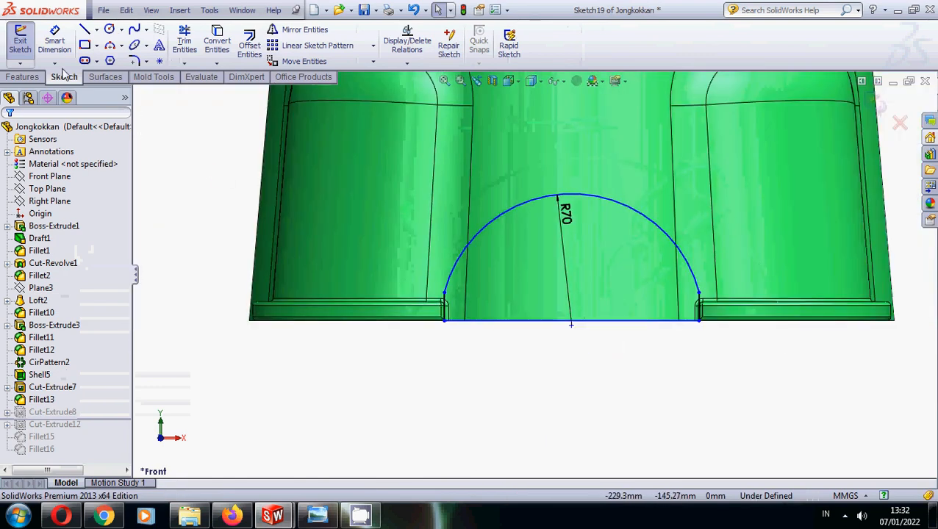
pyautogui.click(56, 46)
pyautogui.scroll(-2, 505, 301)
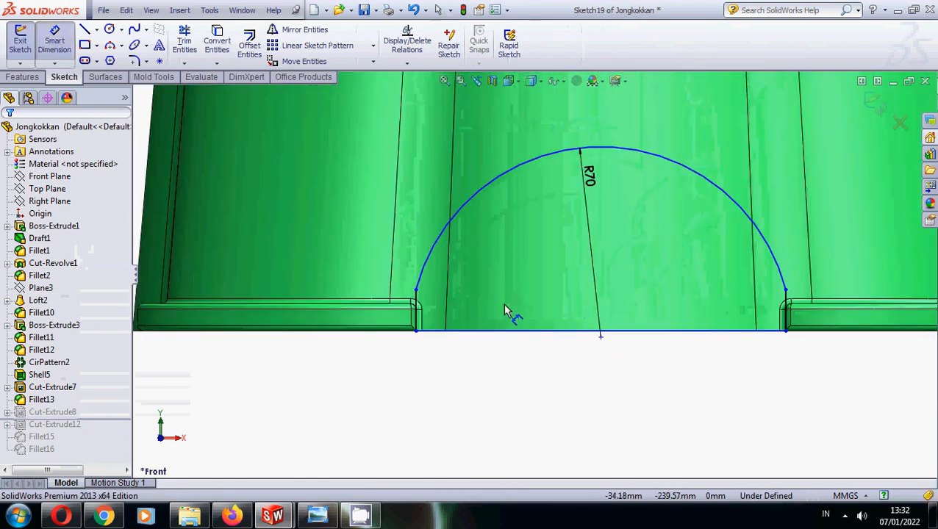
pyautogui.click(416, 307)
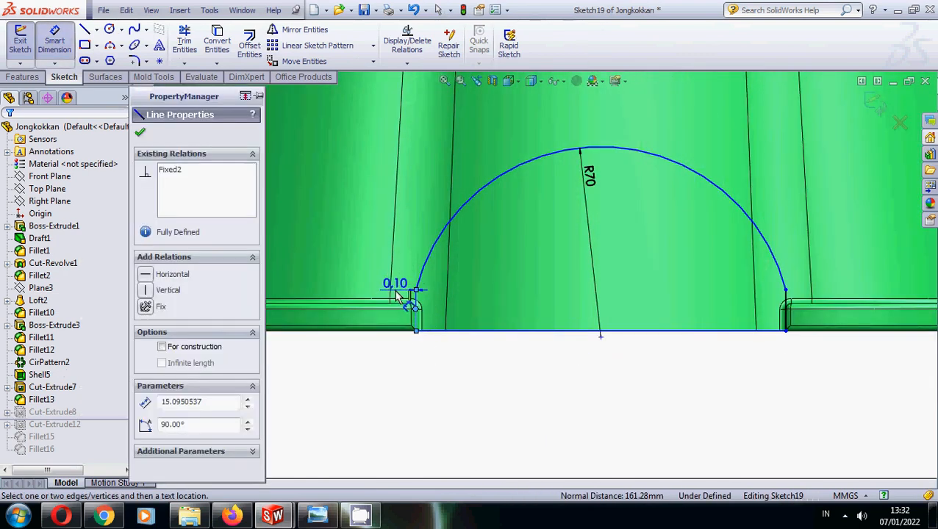
pyautogui.press('Escape')
pyautogui.press('Escape')
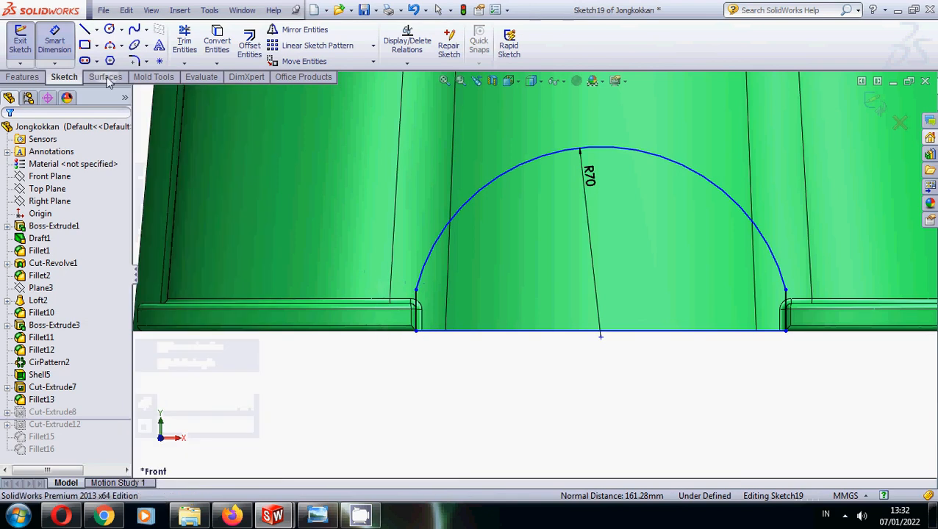
# Dimension the length of the arch sketch's short left vertical line
pyautogui.click(54, 41)
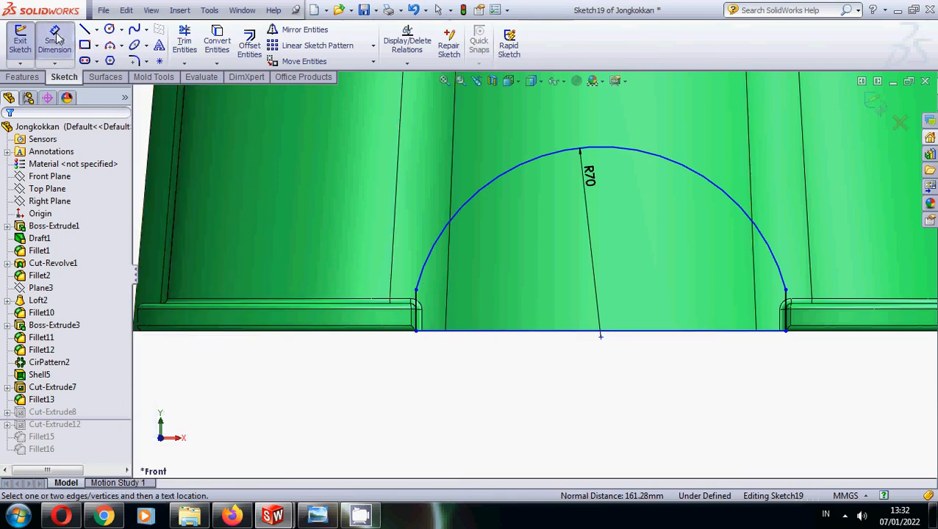
pyautogui.click(418, 308)
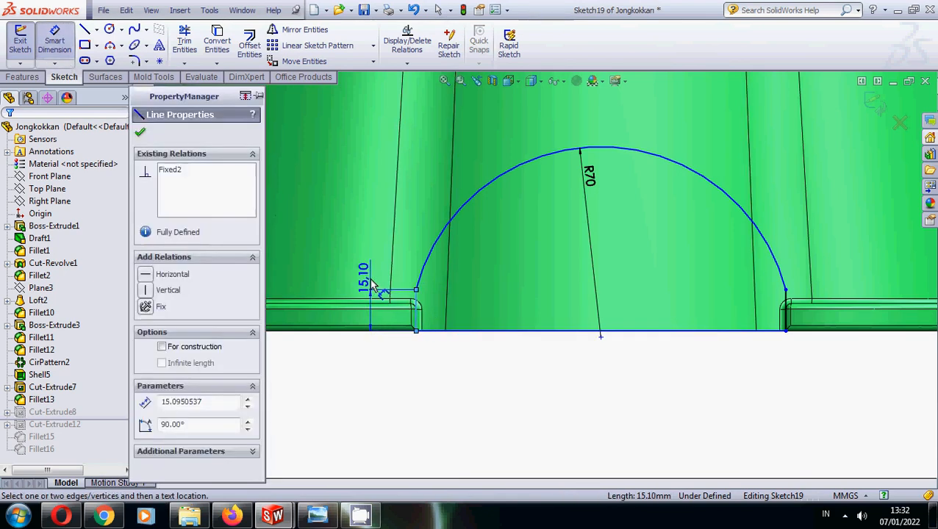
pyautogui.click(365, 278)
pyautogui.click(315, 306)
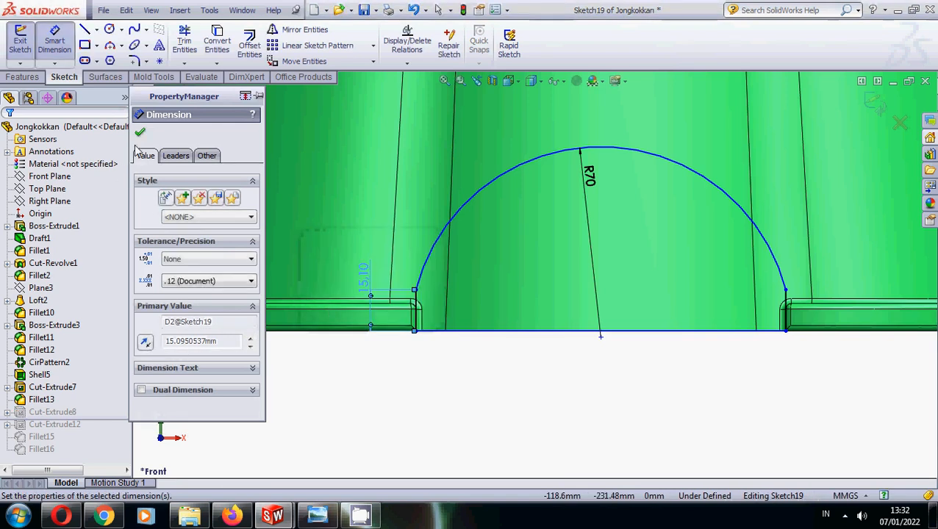
pyautogui.click(139, 133)
# Dimension the length of the arch sketch's horizontal base line and exit the sketch
pyautogui.click(58, 38)
pyautogui.click(546, 335)
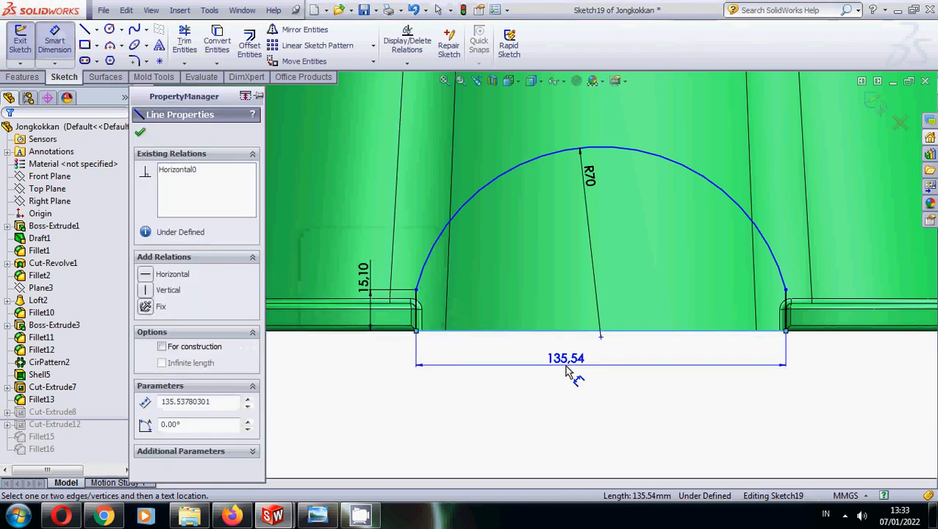
pyautogui.click(566, 371)
pyautogui.click(564, 256)
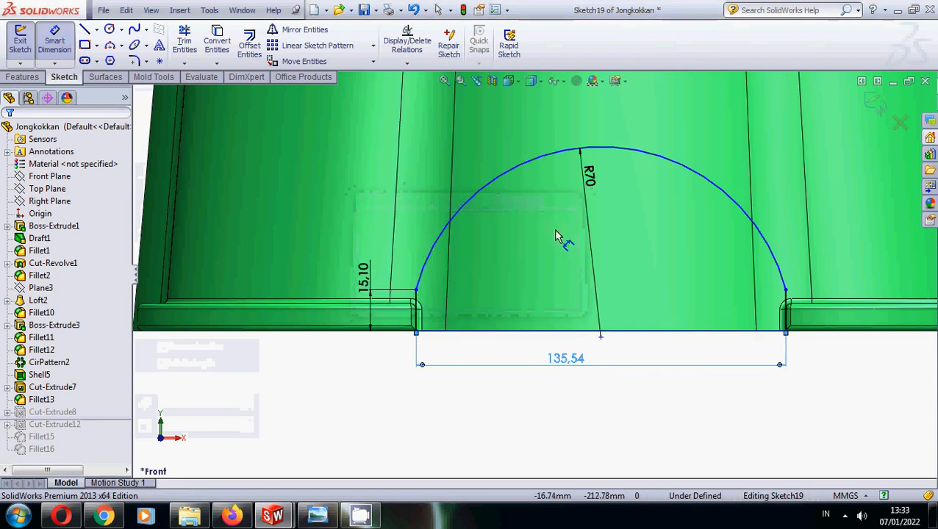
pyautogui.press('Escape')
pyautogui.click(586, 173)
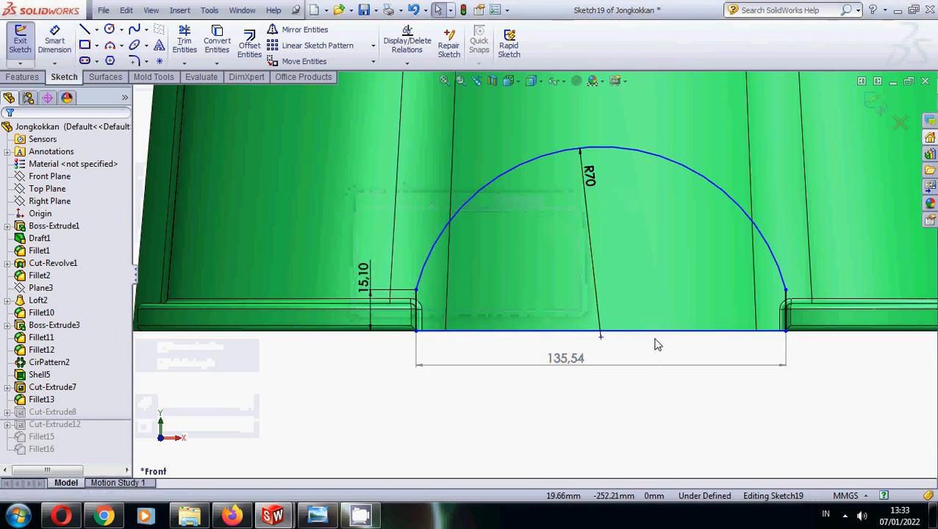
pyautogui.click(874, 105)
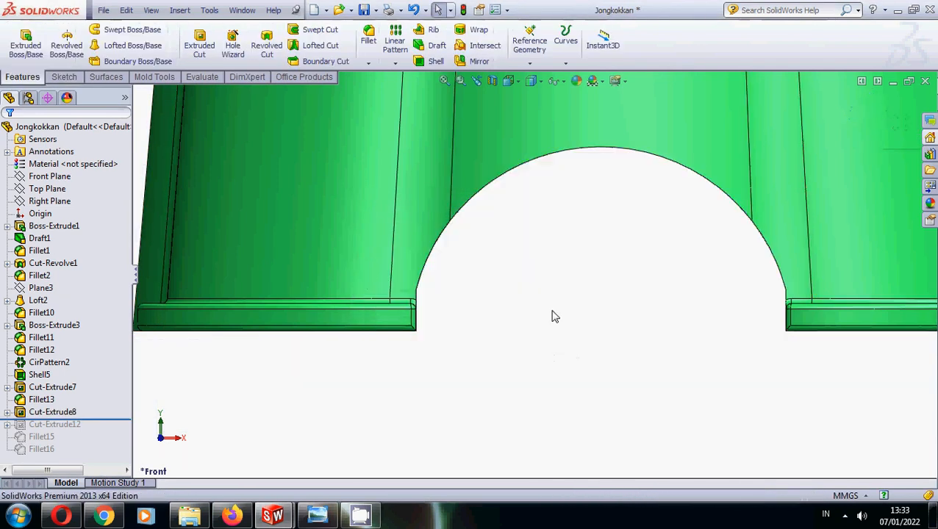
# Open the Cut-Extrude8 definition, review its end condition, depth and cut direction on the model, and accept it
pyautogui.click(65, 412)
pyautogui.rightClick(68, 413)
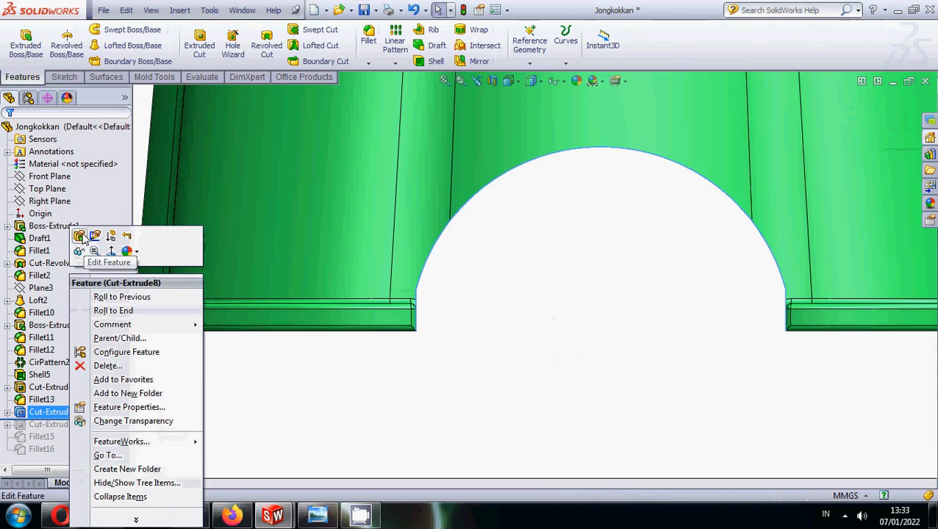
pyautogui.click(83, 236)
pyautogui.scroll(2, 526, 363)
pyautogui.moveTo(526, 363); pyautogui.dragTo(530, 198, button='middle')
pyautogui.scroll(5, 560, 347)
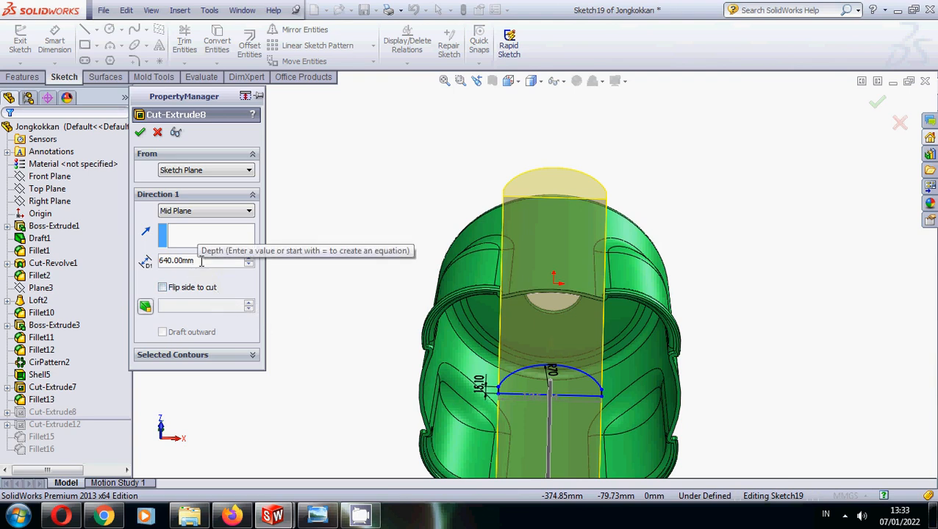
pyautogui.click(210, 212)
pyautogui.click(192, 288)
pyautogui.moveTo(530, 339); pyautogui.dragTo(540, 376, button='middle')
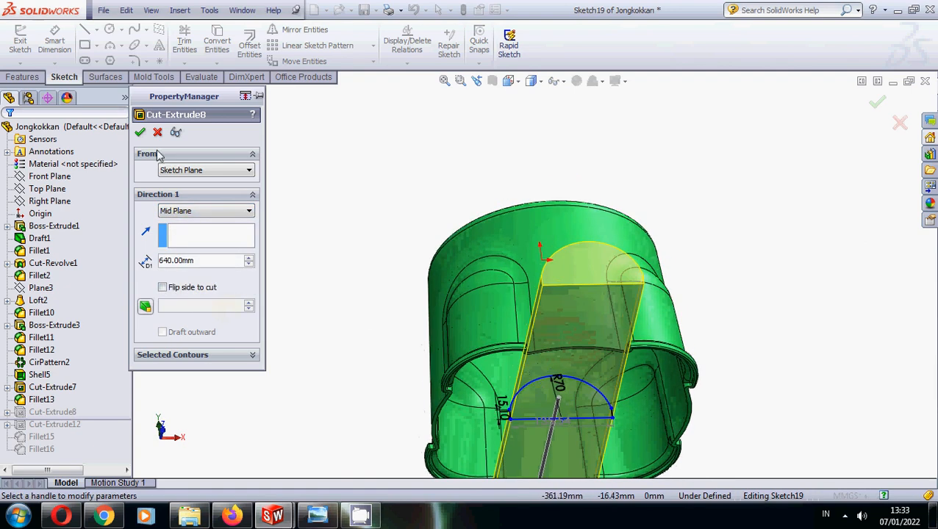
pyautogui.click(141, 133)
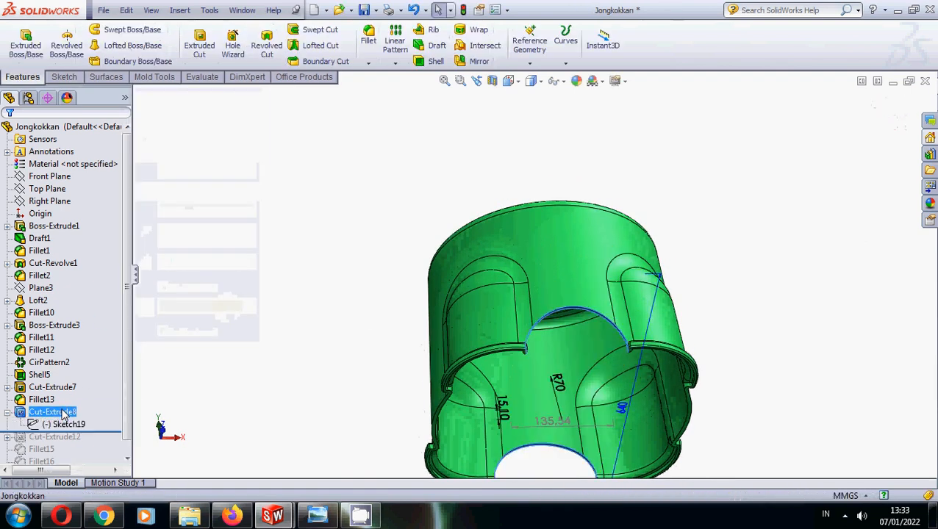
# Check which plane the Cut-Extrude8 arch sketch is placed on and close the sketch plane settings
pyautogui.rightClick(64, 424)
pyautogui.click(87, 289)
pyautogui.moveTo(552, 303); pyautogui.dragTo(603, 391, button='middle')
pyautogui.moveTo(472, 339); pyautogui.dragTo(418, 349, button='middle')
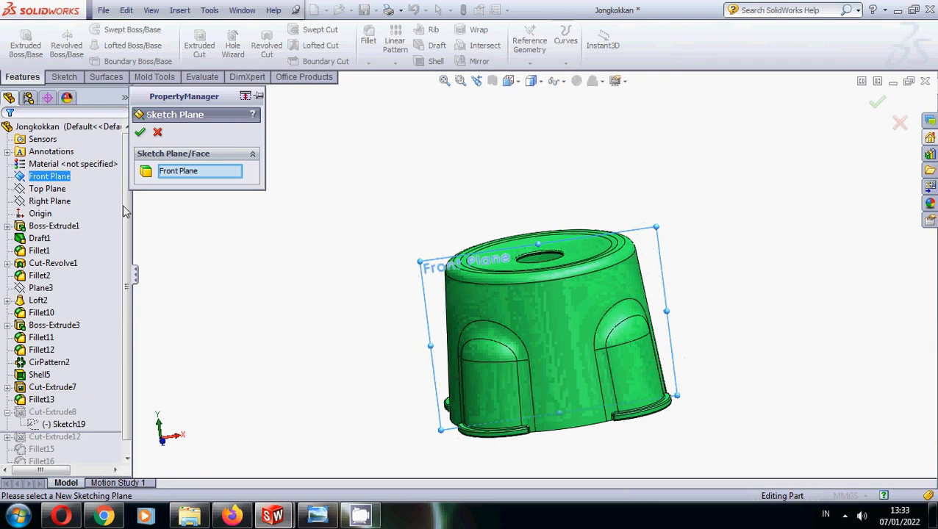
pyautogui.rightClick(51, 175)
pyautogui.click(203, 144)
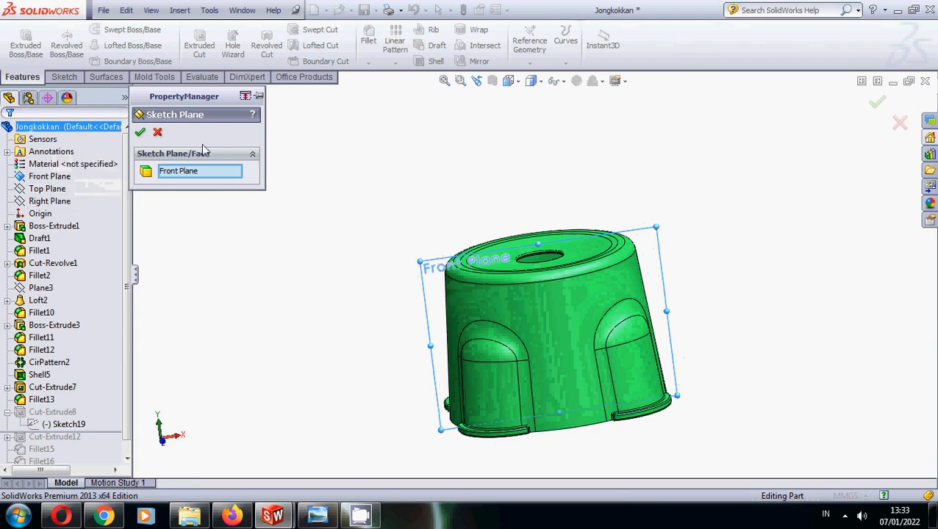
pyautogui.click(161, 134)
# Show the Front Plane, inspect the Cut-Extrude8 arch sketch against it, and exit the sketch
pyautogui.rightClick(59, 177)
pyautogui.click(68, 159)
pyautogui.click(64, 424)
pyautogui.rightClick(64, 424)
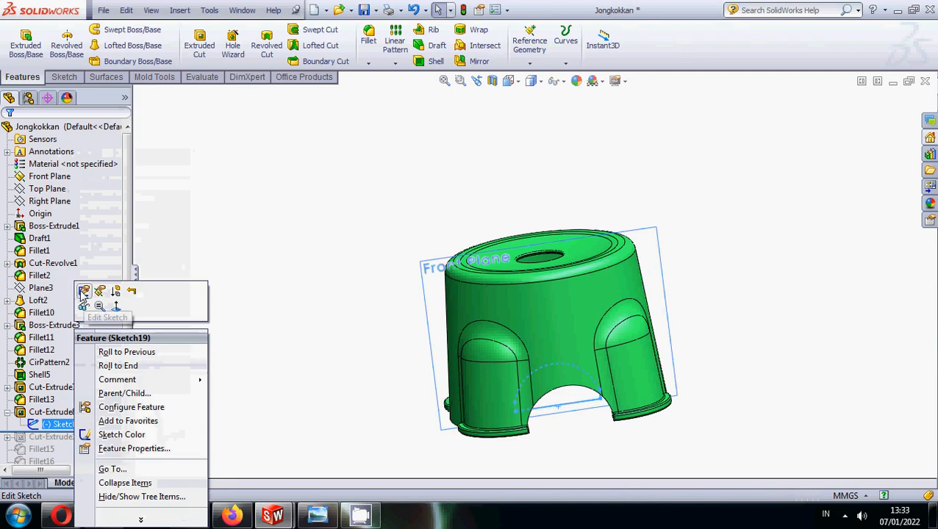
pyautogui.click(88, 288)
pyautogui.moveTo(562, 404)
pyautogui.mouseDown(button='middle')
pyautogui.moveTo(625, 273)
pyautogui.moveTo(544, 312)
pyautogui.moveTo(493, 310)
pyautogui.moveTo(567, 325)
pyautogui.moveTo(557, 342)
pyautogui.mouseUp(button='middle')
pyautogui.click(876, 102)
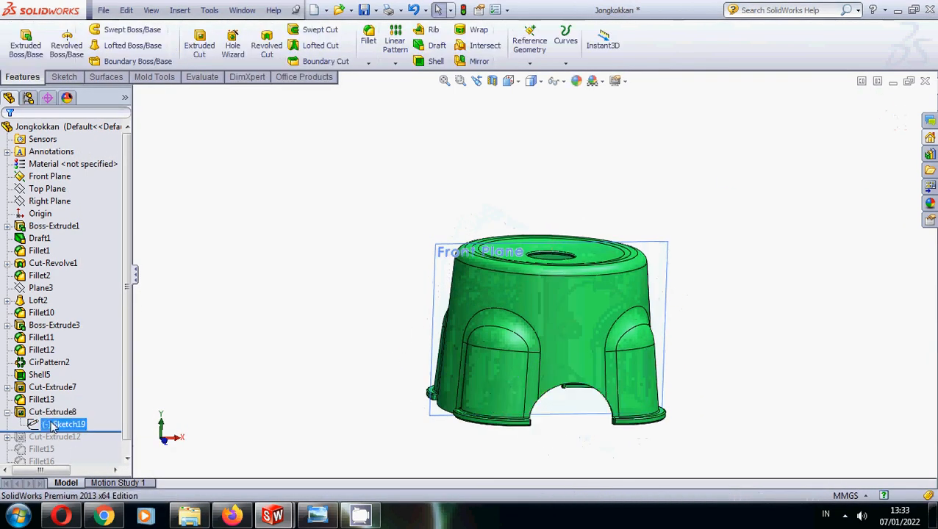
# Hide the Front Plane
pyautogui.rightClick(49, 177)
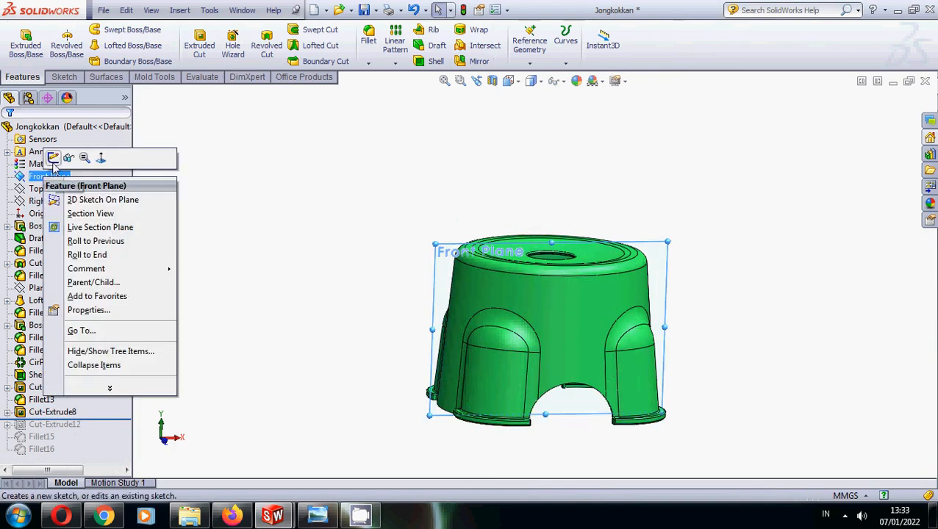
pyautogui.click(69, 159)
pyautogui.hotkey('ctrl', '1')
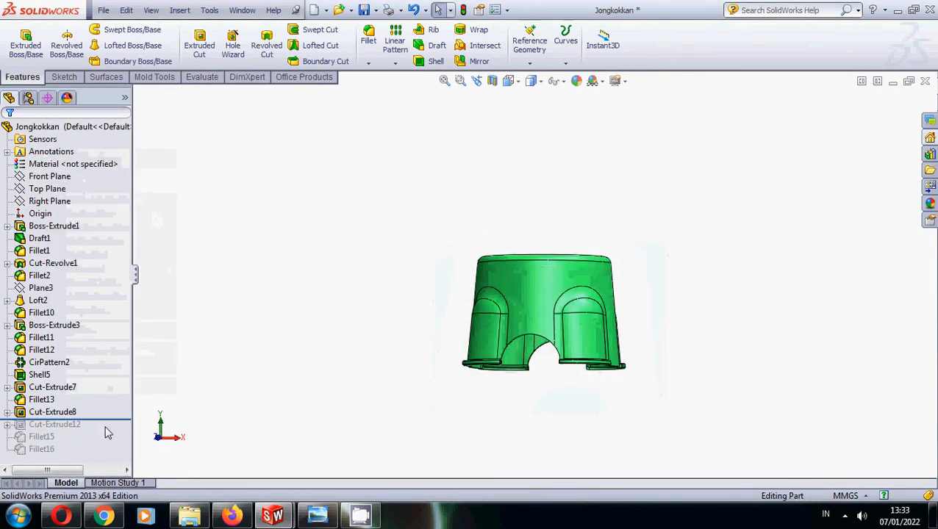
# Roll the feature history forward to include Cut-Extrude12
pyautogui.moveTo(113, 420); pyautogui.dragTo(111, 432)
pyautogui.click(53, 425)
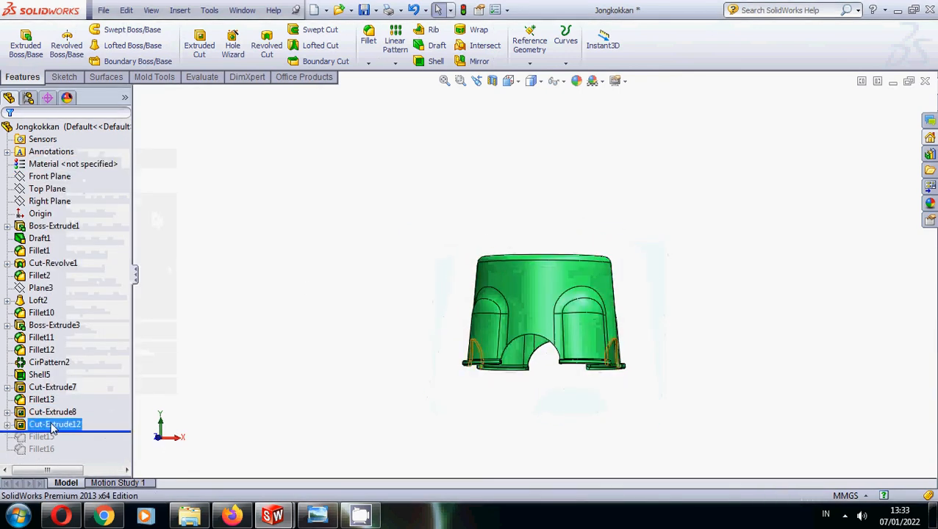
pyautogui.rightClick(53, 427)
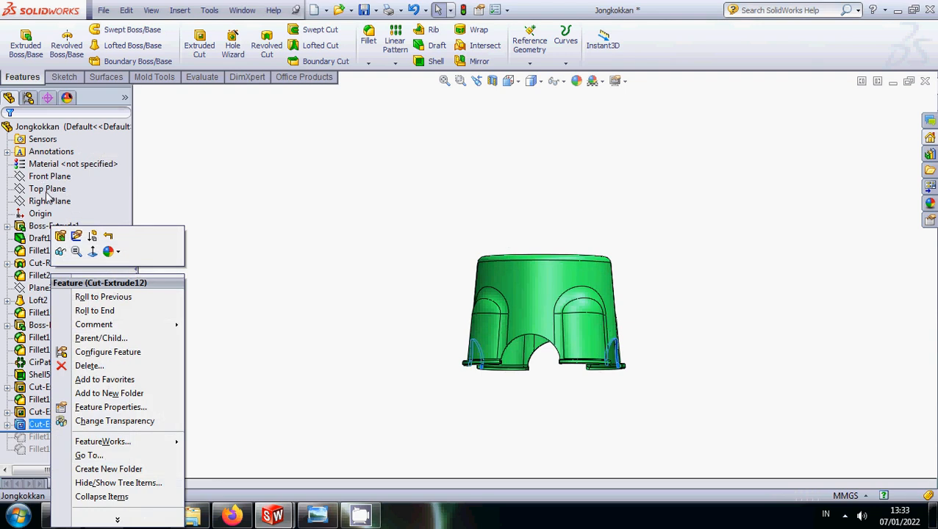
pyautogui.click(198, 201)
# Show the Right Plane and orient the model to the right view
pyautogui.click(59, 202)
pyautogui.rightClick(59, 202)
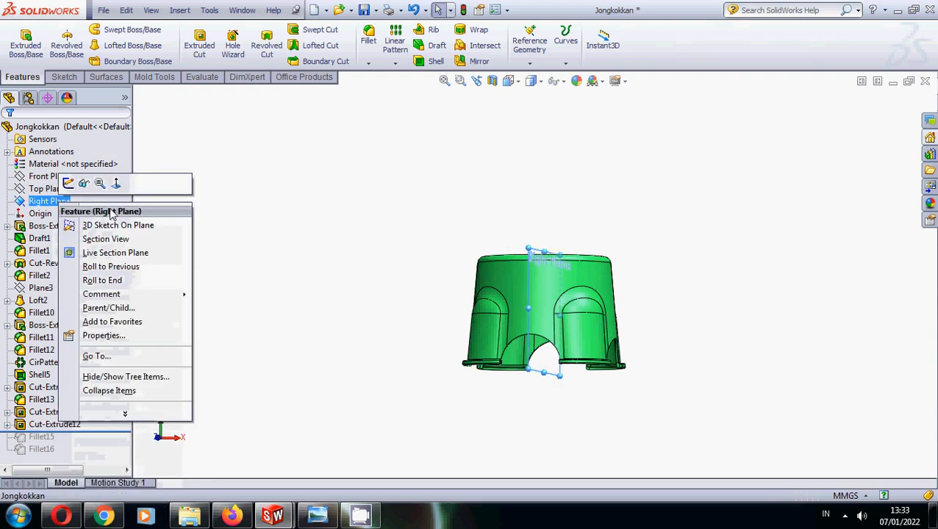
pyautogui.click(84, 185)
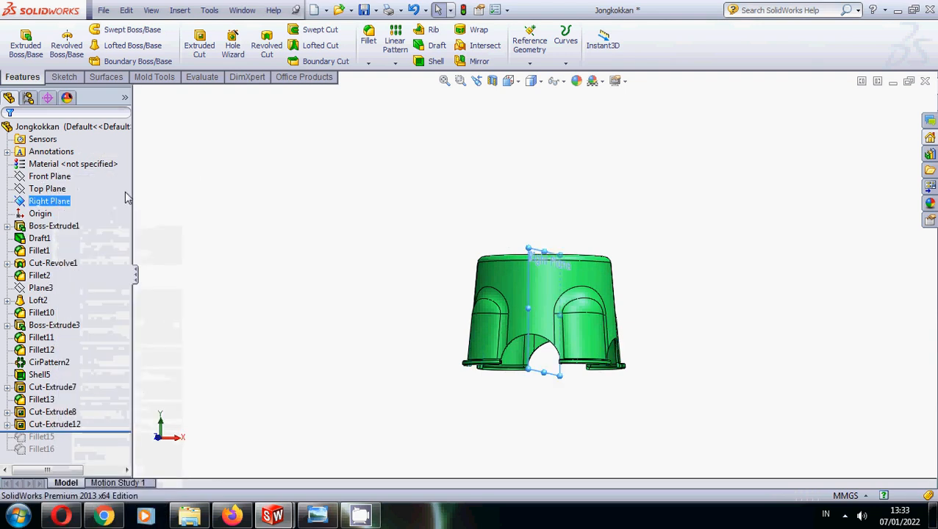
pyautogui.click(509, 82)
pyautogui.click(561, 136)
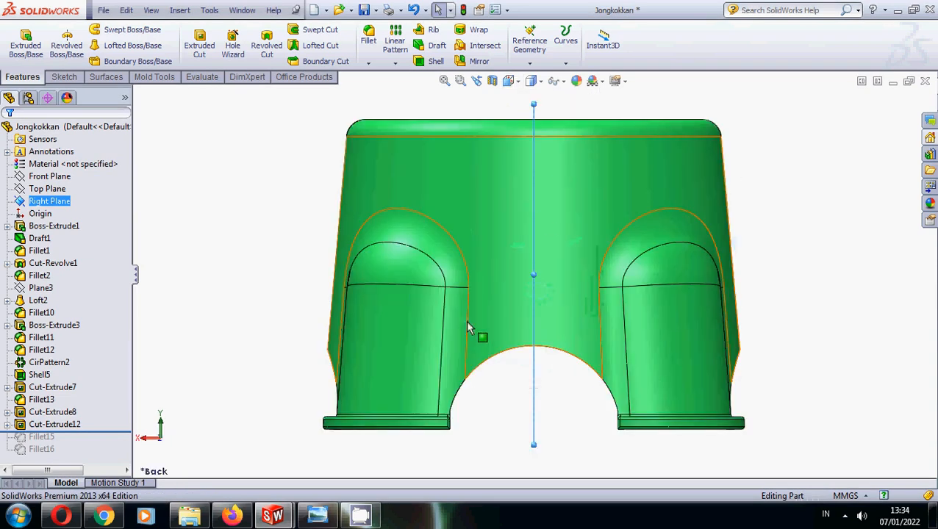
pyautogui.click(509, 81)
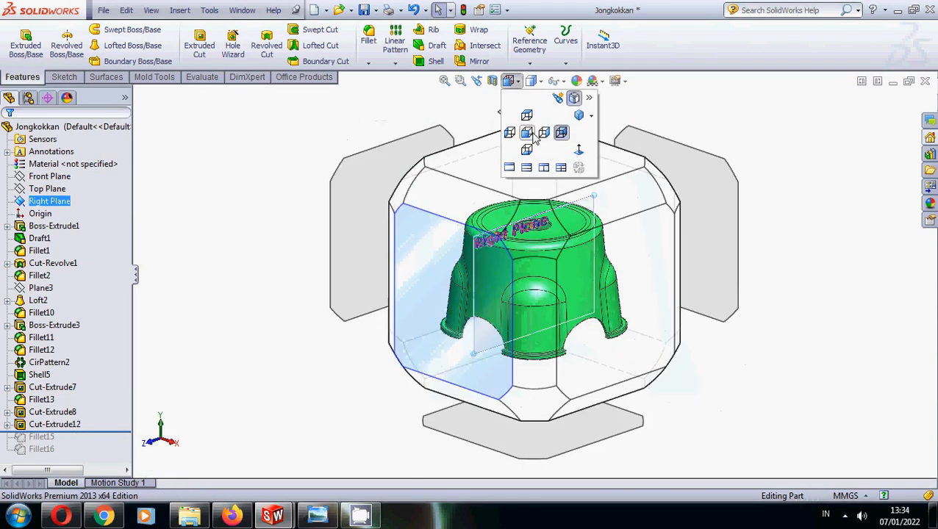
pyautogui.click(542, 137)
# Open the Cut-Extrude12 sketch, inspect its arch profile on the Right Plane, and exit the sketch
pyautogui.rightClick(56, 430)
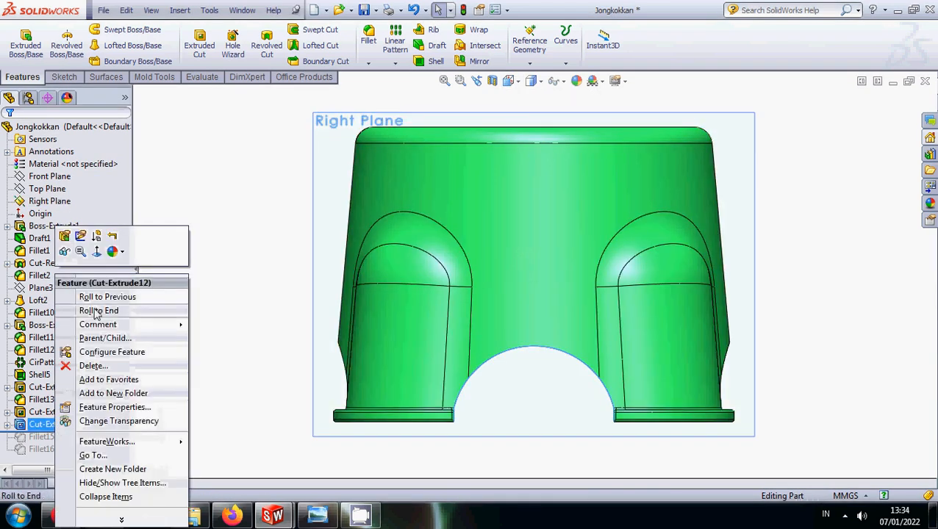
pyautogui.click(82, 241)
pyautogui.moveTo(525, 401)
pyautogui.mouseDown(button='middle')
pyautogui.moveTo(561, 402)
pyautogui.moveTo(625, 361)
pyautogui.moveTo(630, 373)
pyautogui.moveTo(523, 410)
pyautogui.moveTo(527, 392)
pyautogui.mouseUp(button='middle')
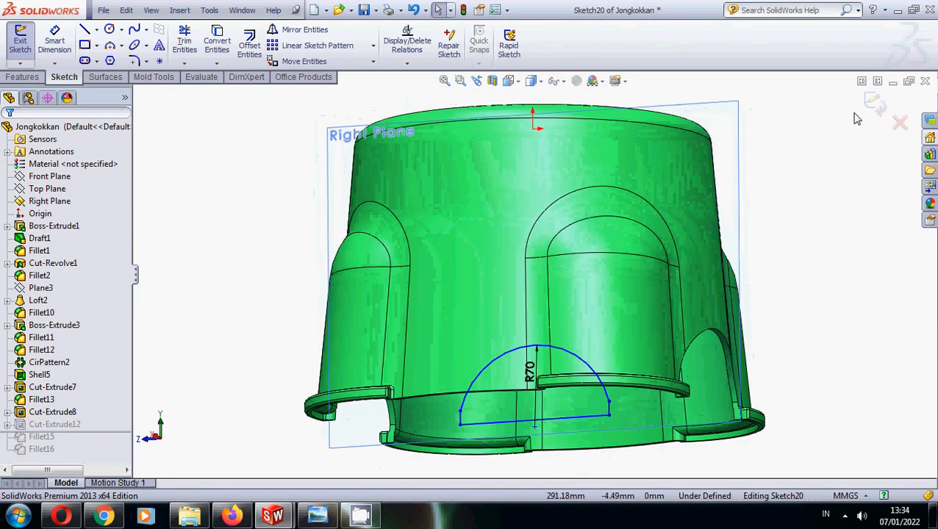
pyautogui.click(872, 106)
# Open the Cut-Extrude12 definition, review its end condition and depth on the model, and accept it
pyautogui.click(46, 424)
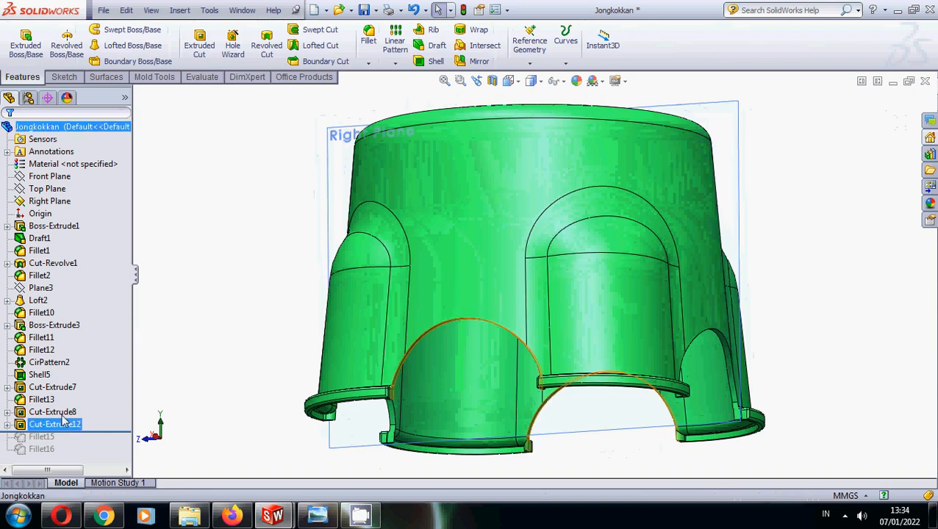
pyautogui.rightClick(45, 424)
pyautogui.click(75, 241)
pyautogui.moveTo(463, 383); pyautogui.dragTo(514, 287, button='middle')
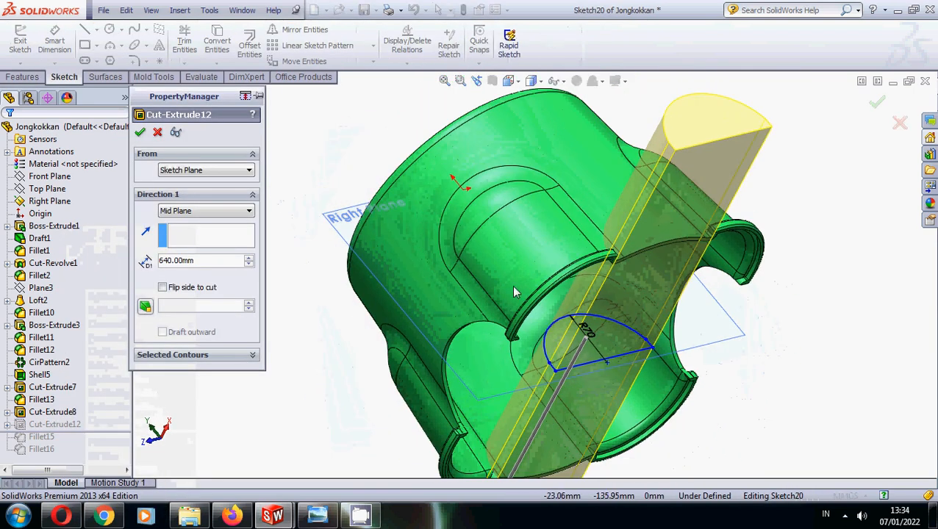
pyautogui.click(207, 211)
pyautogui.click(208, 213)
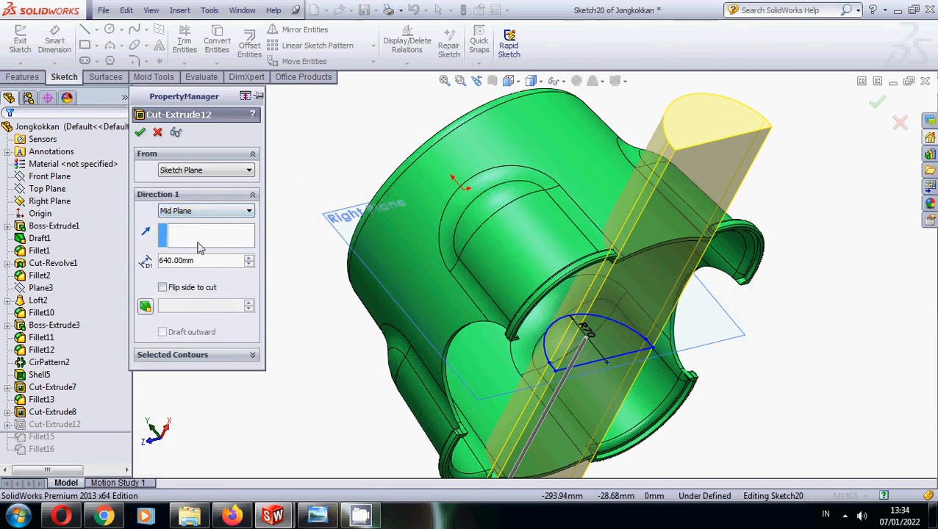
pyautogui.click(140, 132)
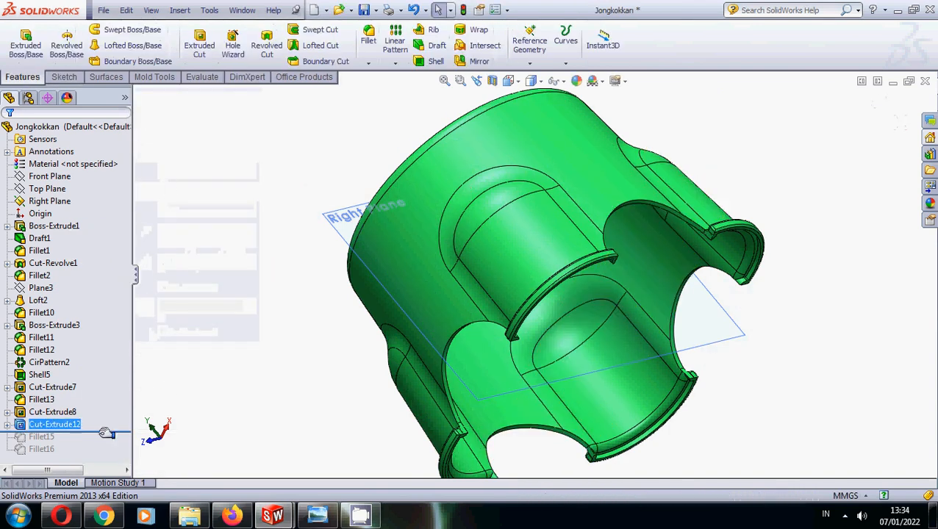
# Hide the Right Plane
pyautogui.click(49, 201)
pyautogui.rightClick(50, 201)
pyautogui.click(55, 182)
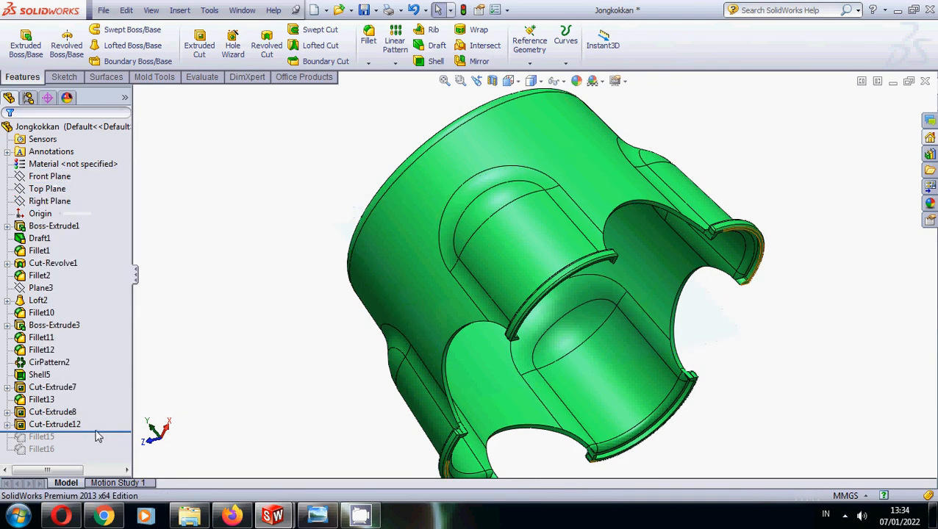
# Roll the feature history forward to include Fillet15 and examine the corner edges it rounds at the ends of the foot rims
pyautogui.moveTo(102, 433); pyautogui.dragTo(102, 439)
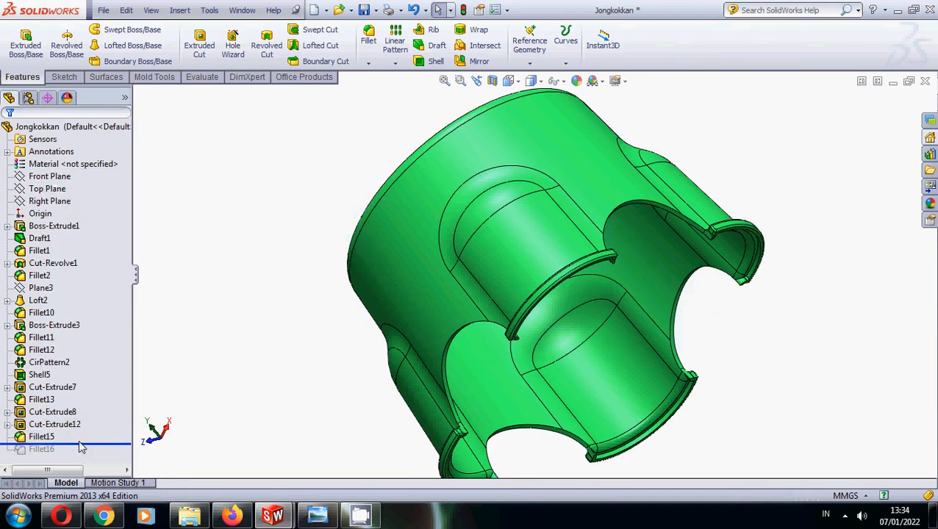
pyautogui.rightClick(51, 441)
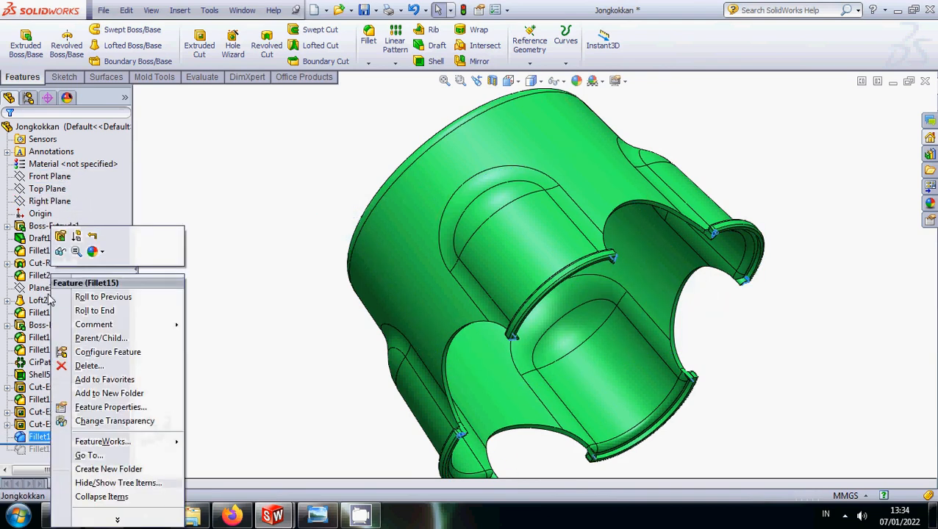
pyautogui.click(54, 248)
pyautogui.click(515, 83)
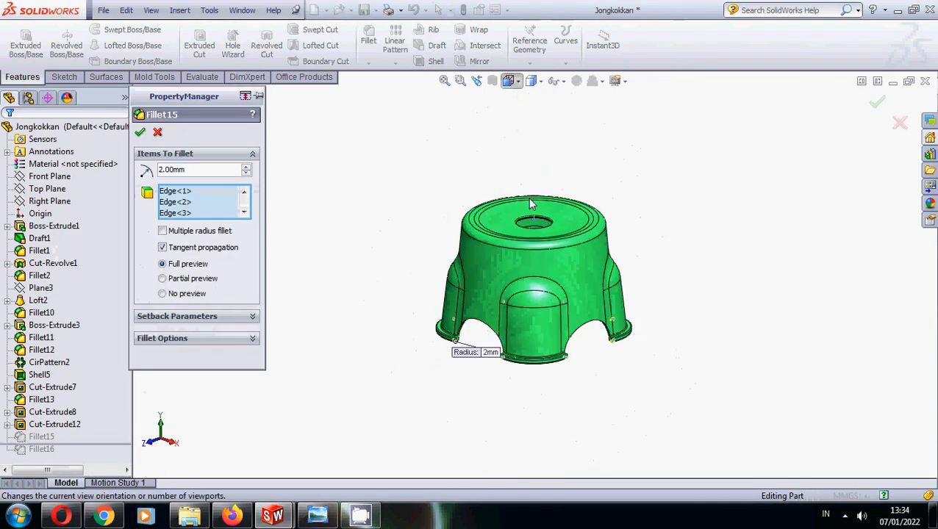
pyautogui.click(527, 150)
pyautogui.scroll(-10, 616, 168)
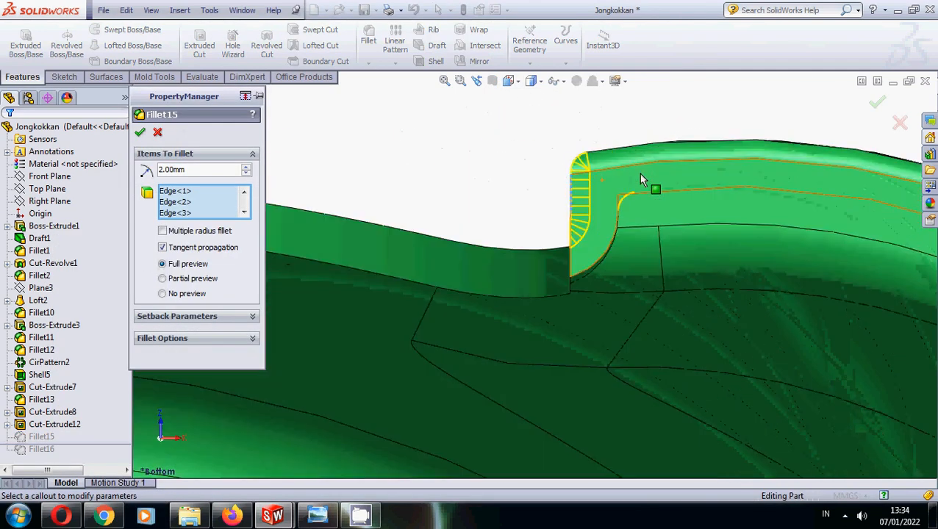
pyautogui.moveTo(580, 256); pyautogui.dragTo(580, 172, button='middle')
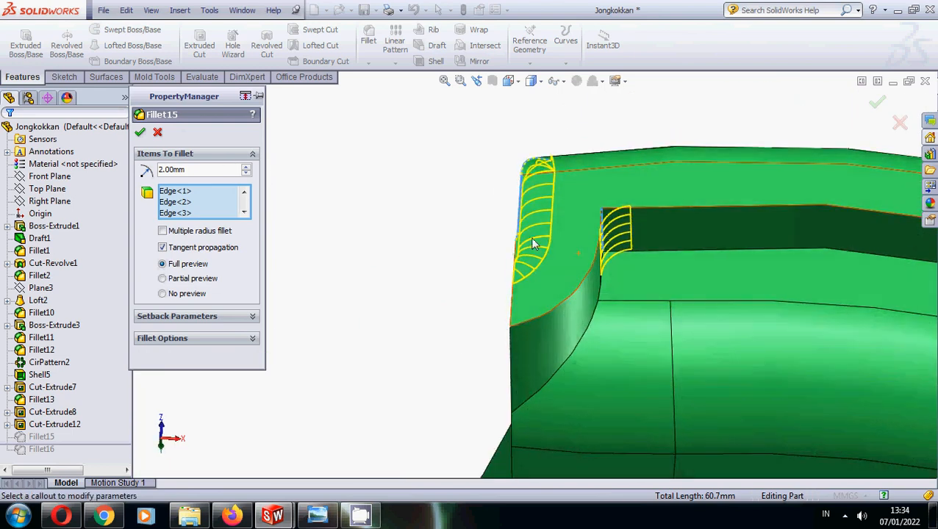
pyautogui.scroll(10, 532, 240)
pyautogui.scroll(-4, 724, 455)
pyautogui.scroll(6, 632, 433)
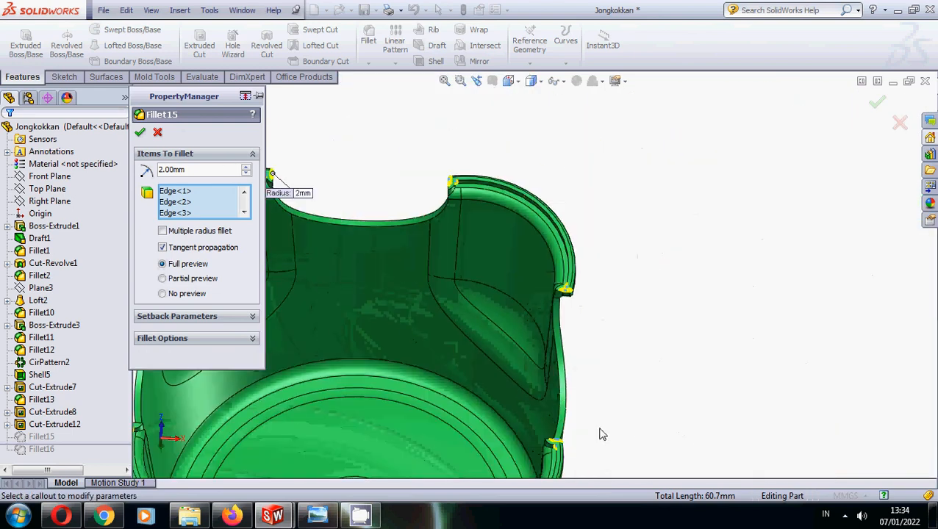
pyautogui.scroll(-5, 357, 192)
pyautogui.click(140, 132)
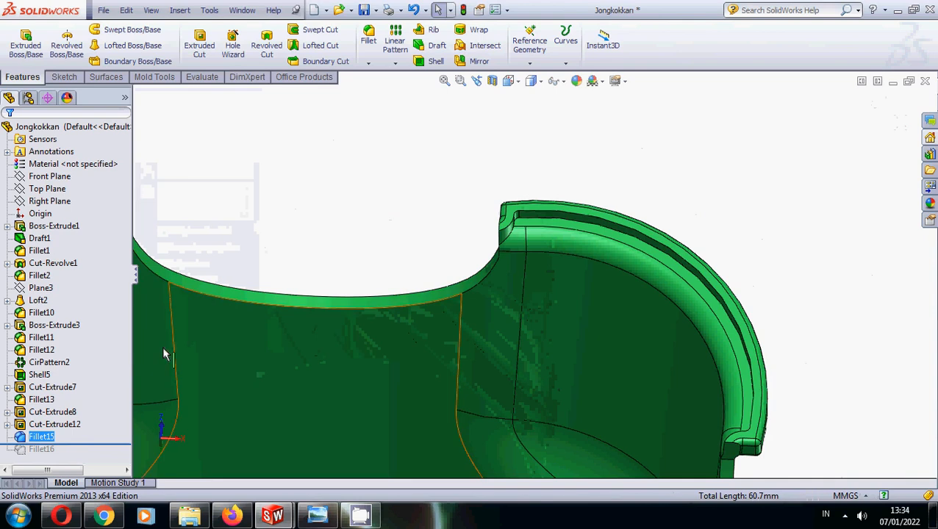
# Roll the feature history forward to include Fillet16 and examine the arch cutout edges it rounds around the stool
pyautogui.moveTo(84, 445); pyautogui.dragTo(89, 453)
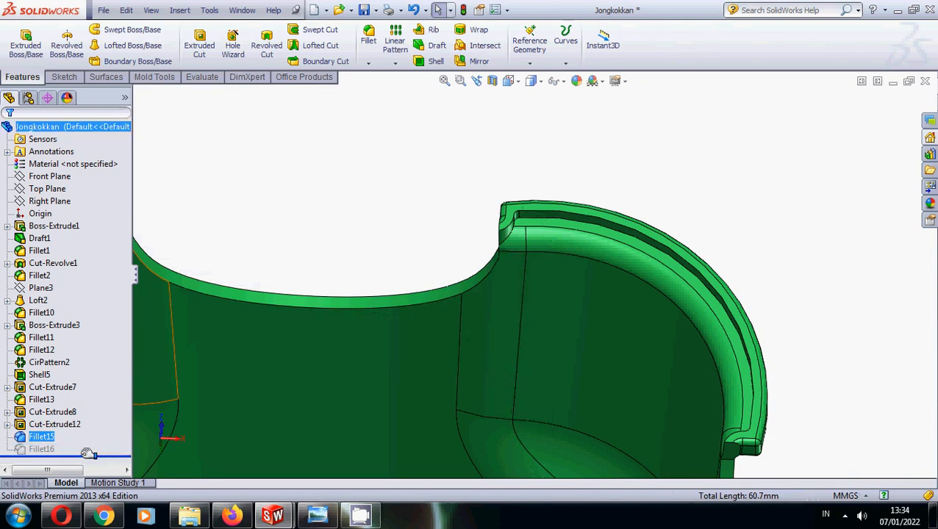
pyautogui.rightClick(47, 451)
pyautogui.click(54, 251)
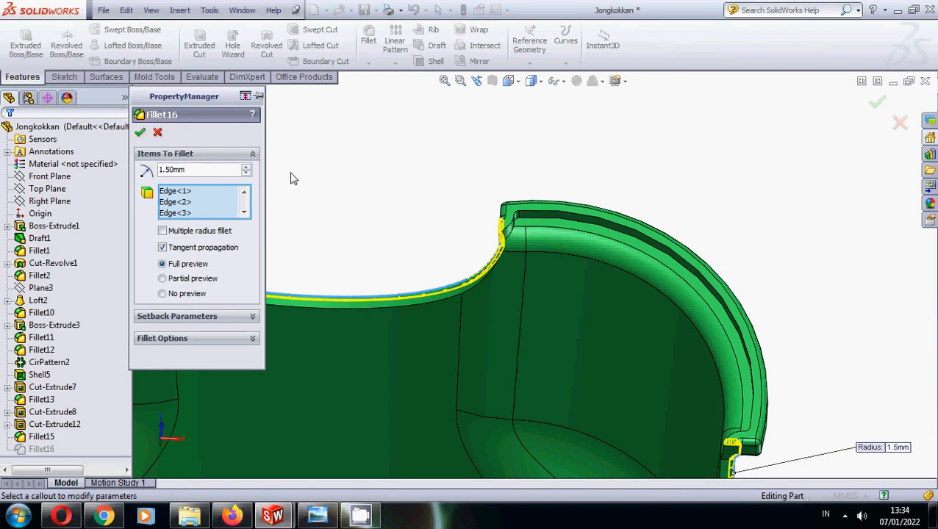
pyautogui.moveTo(456, 220); pyautogui.dragTo(444, 282, button='middle')
pyautogui.scroll(4, 597, 394)
pyautogui.moveTo(597, 393); pyautogui.dragTo(804, 376, button='middle')
pyautogui.scroll(2, 750, 381)
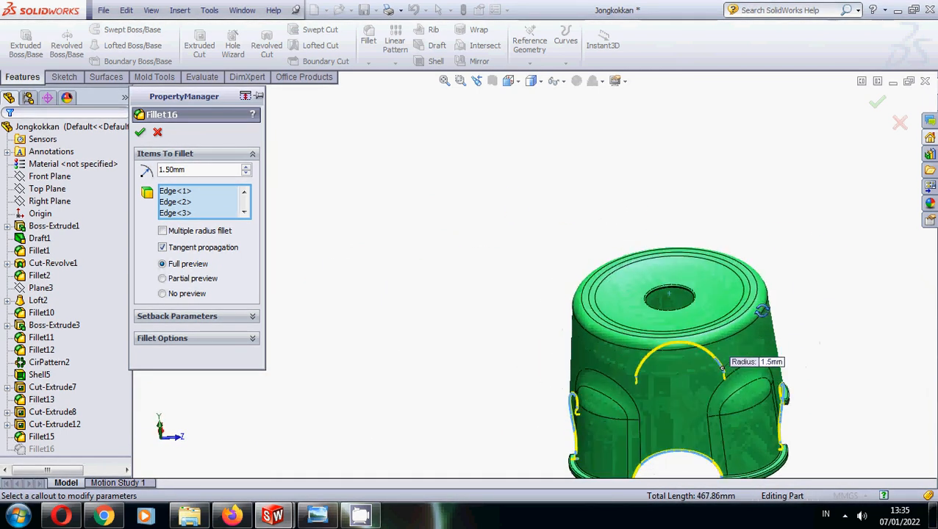
pyautogui.scroll(5, 820, 387)
pyautogui.scroll(-5, 673, 318)
pyautogui.moveTo(607, 319); pyautogui.dragTo(565, 355, button='middle')
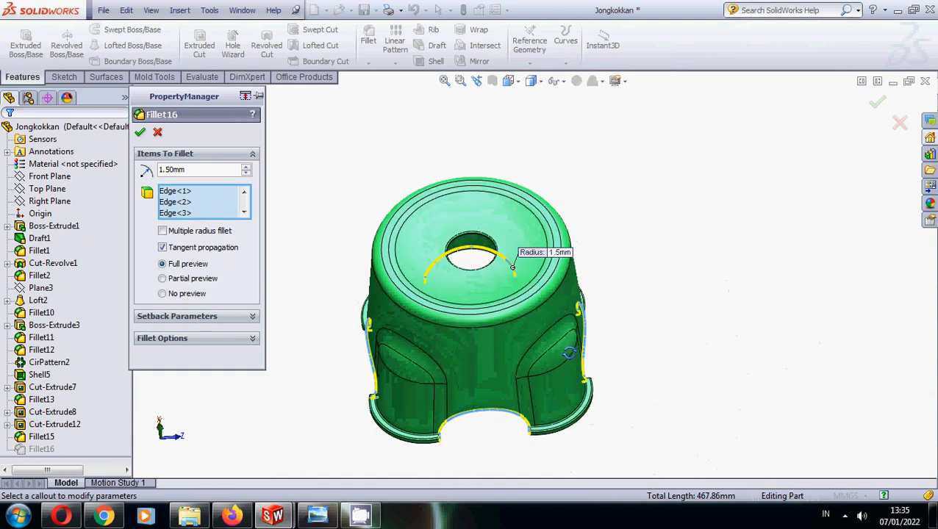
pyautogui.click(139, 133)
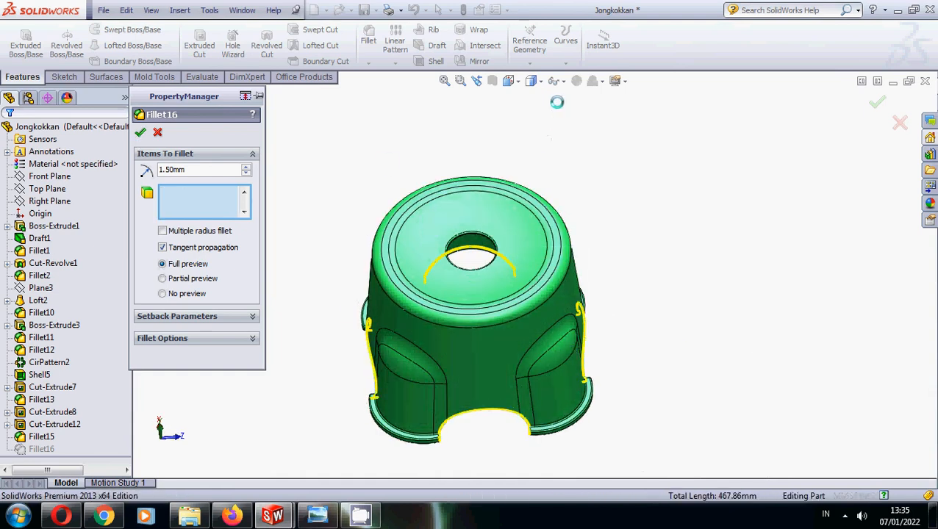
# Close the Fillet16 definition and show the complete stool in isometric view with nothing selected
pyautogui.click(532, 81)
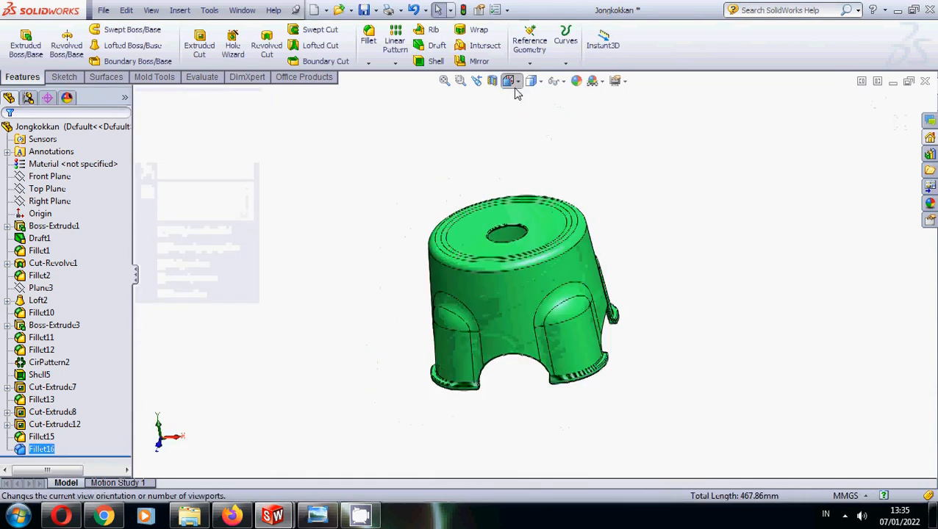
pyautogui.click(508, 81)
pyautogui.click(579, 117)
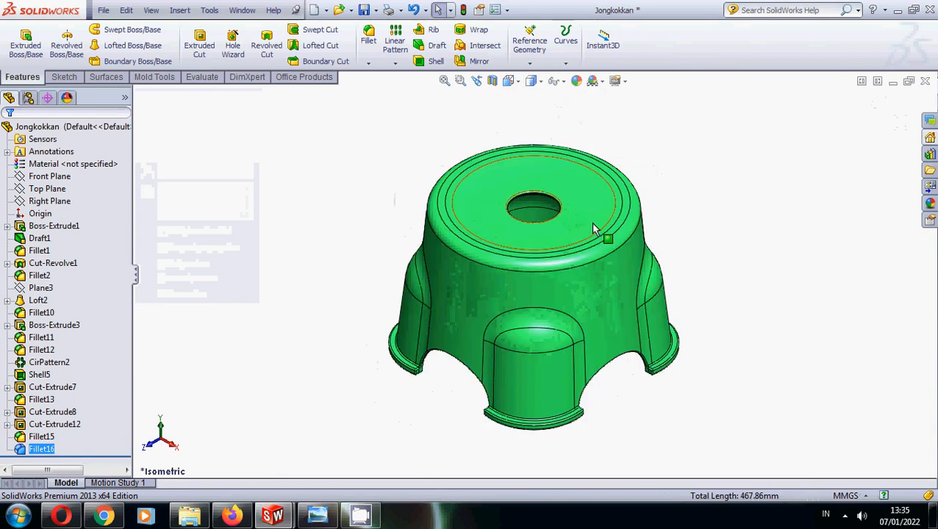
pyautogui.click(714, 220)
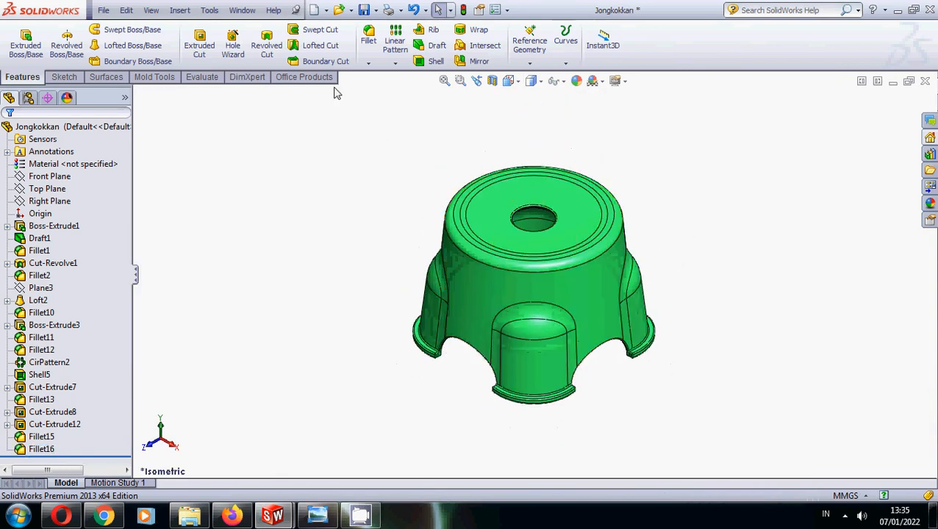
# Enable the PhotoView 360 add-in and check the stool's rendering on the plain white scene in a preview window
pyautogui.click(292, 81)
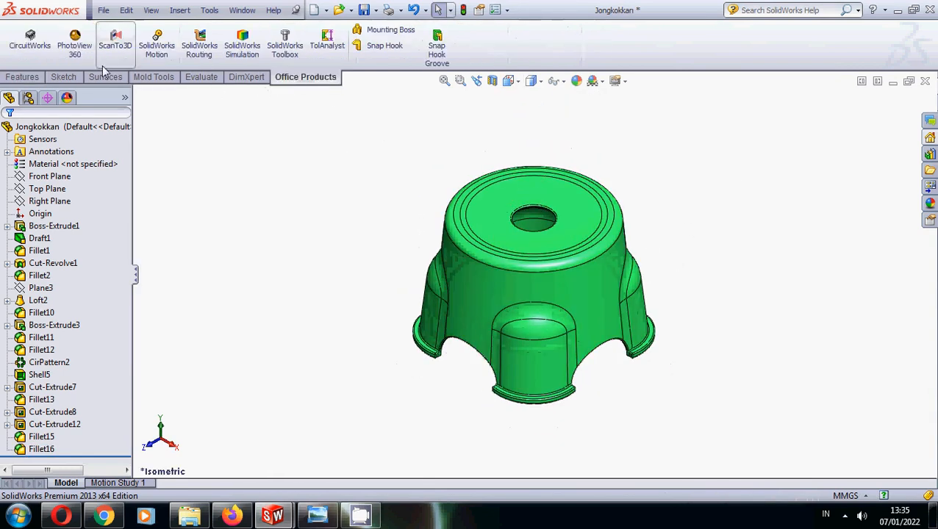
pyautogui.click(76, 42)
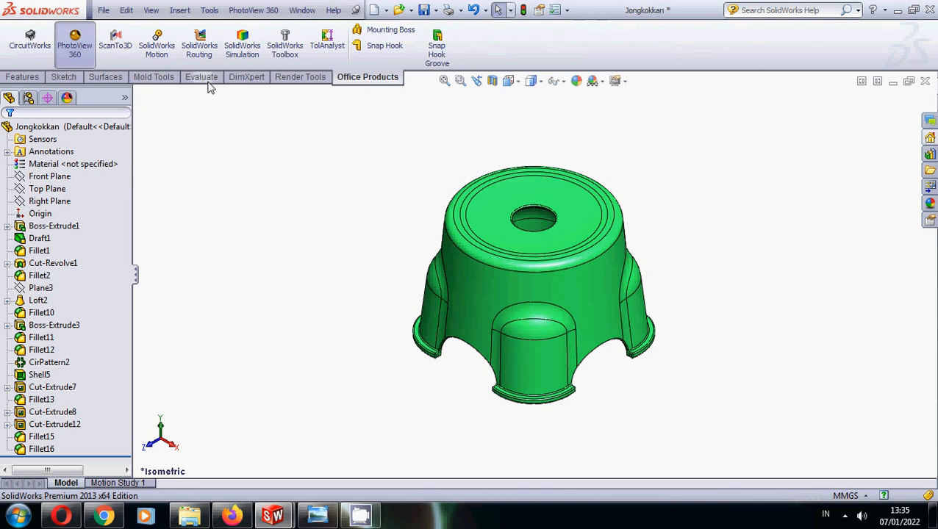
pyautogui.click(283, 79)
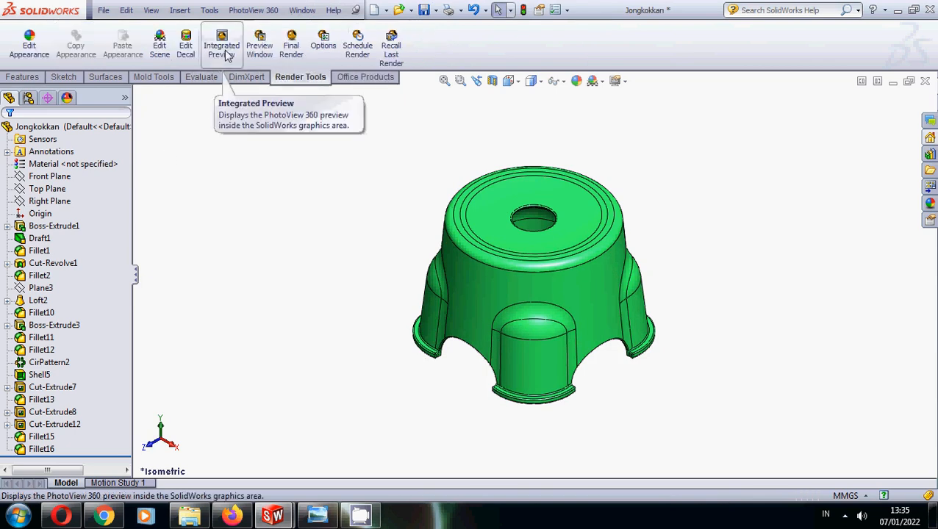
pyautogui.click(259, 46)
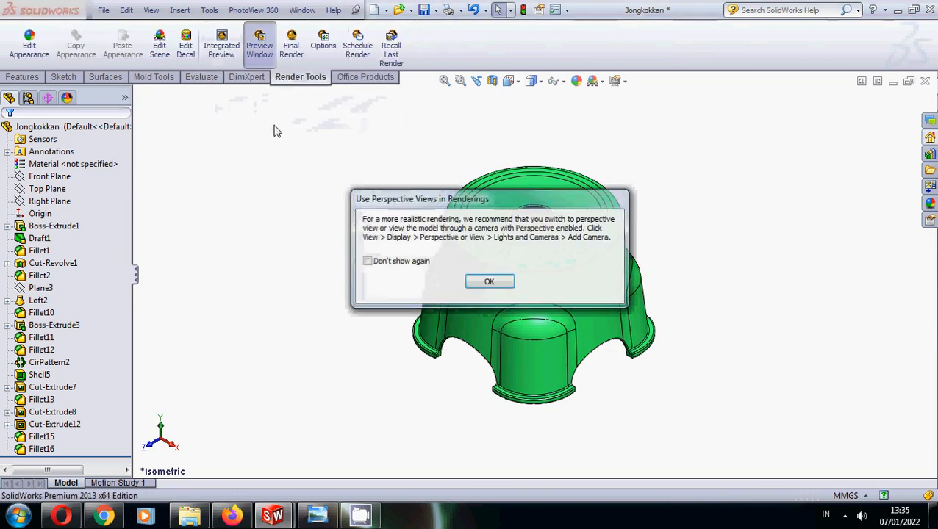
pyautogui.click(489, 283)
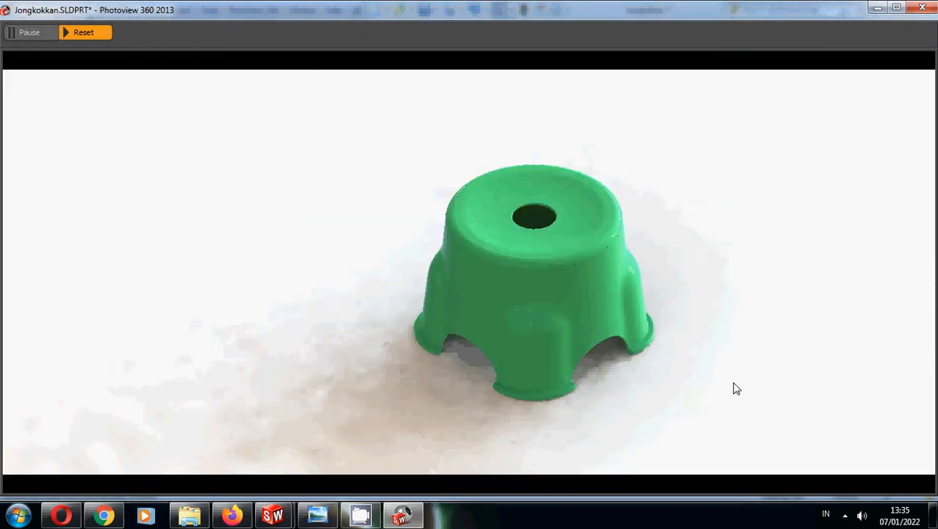
pyautogui.click(920, 7)
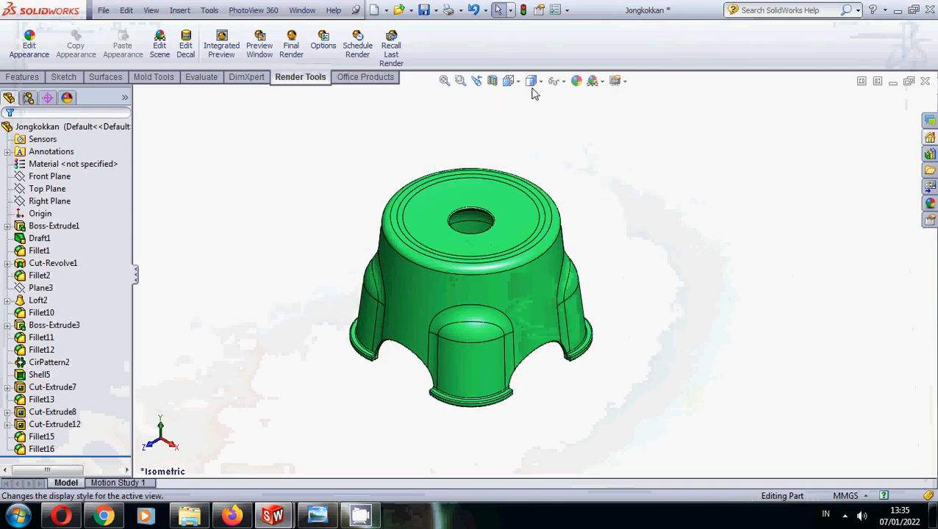
# Apply the Reflective Floor Black scene and check the stool's rendering in the preview window
pyautogui.click(602, 83)
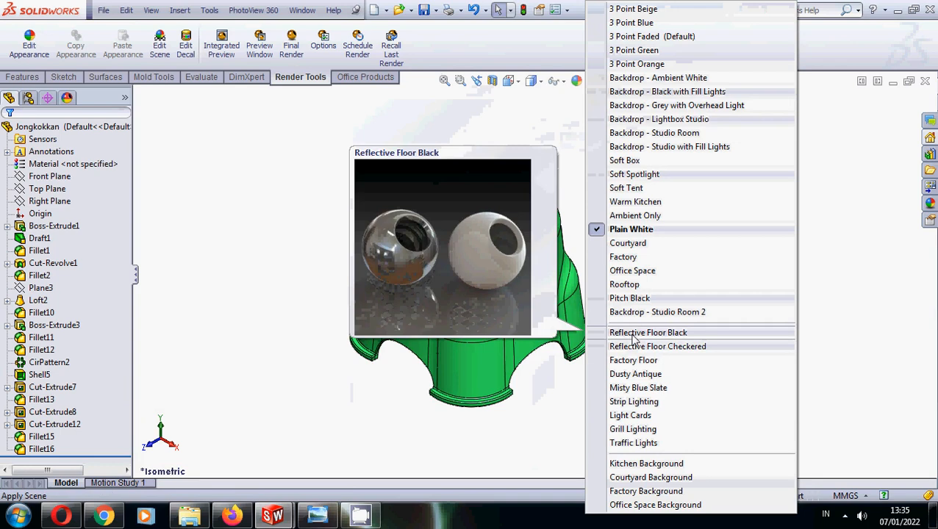
pyautogui.click(632, 335)
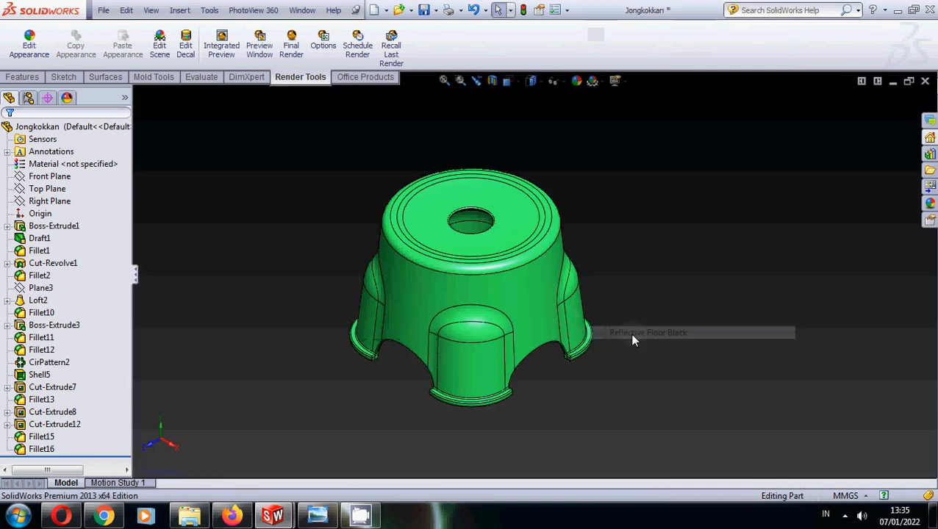
pyautogui.click(272, 59)
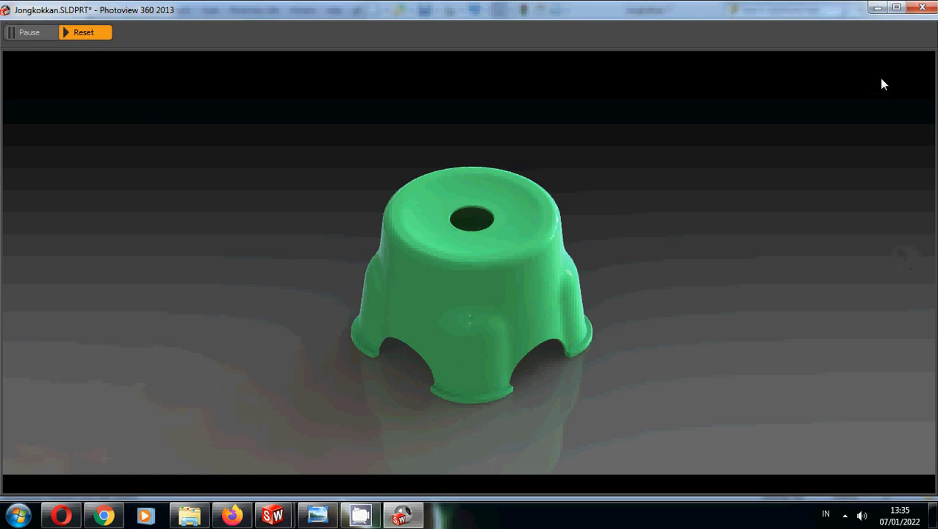
pyautogui.click(924, 9)
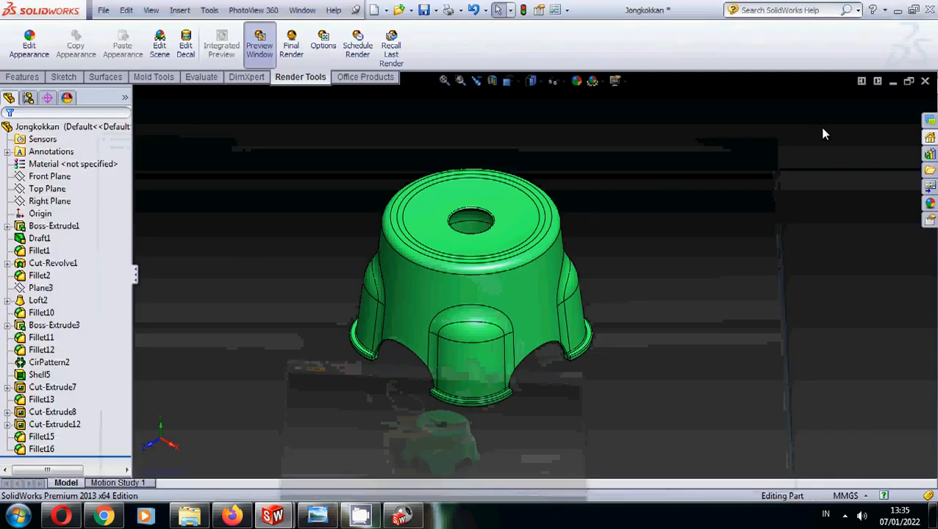
# Apply the Kitchen Background scene, make the stool appear smaller in it, and check the rendering in the preview window
pyautogui.click(599, 85)
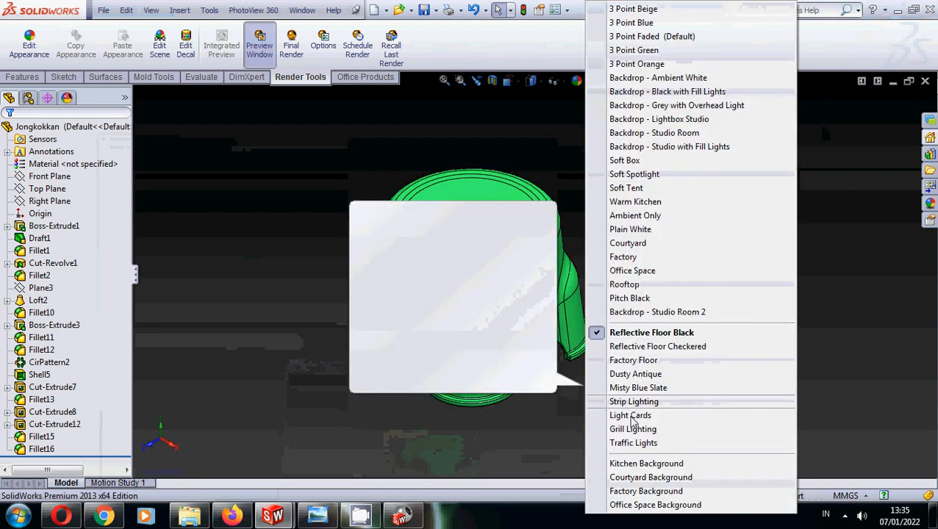
pyautogui.click(639, 465)
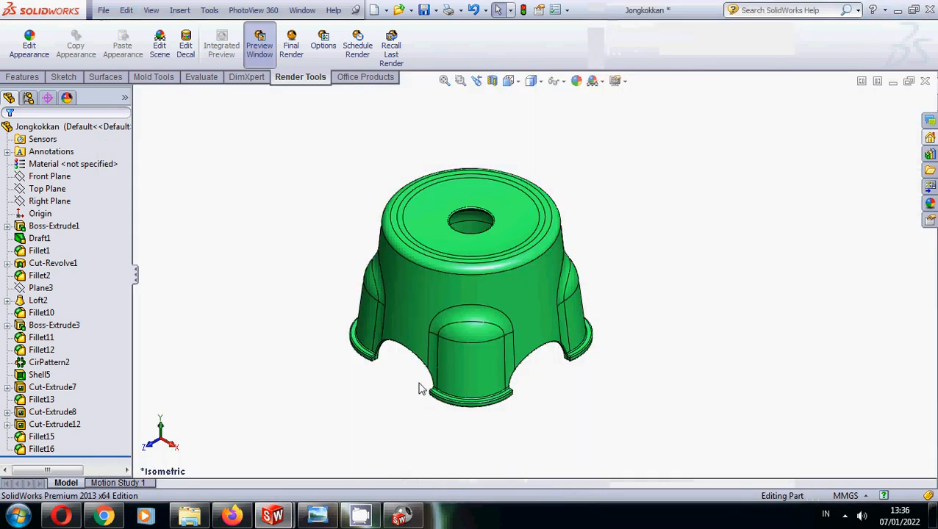
pyautogui.scroll(1, 418, 380)
pyautogui.scroll(1, 412, 388)
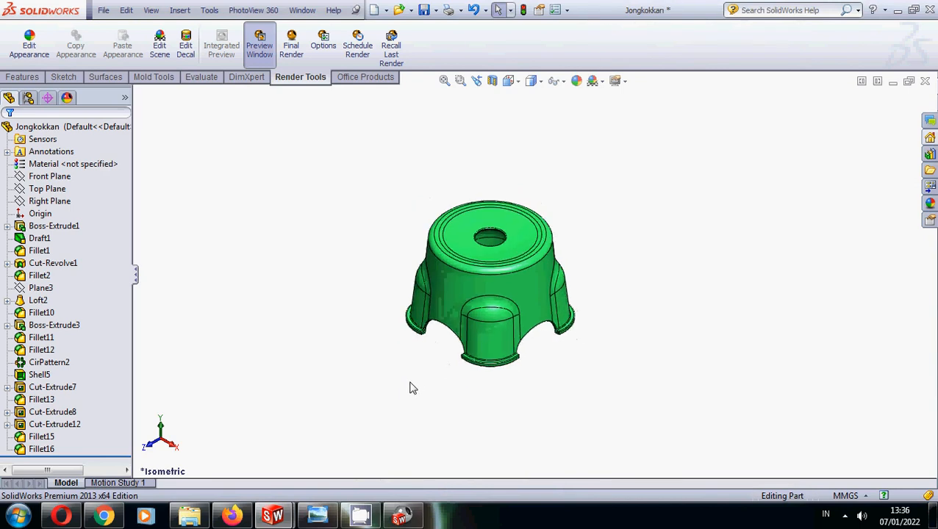
pyautogui.click(375, 519)
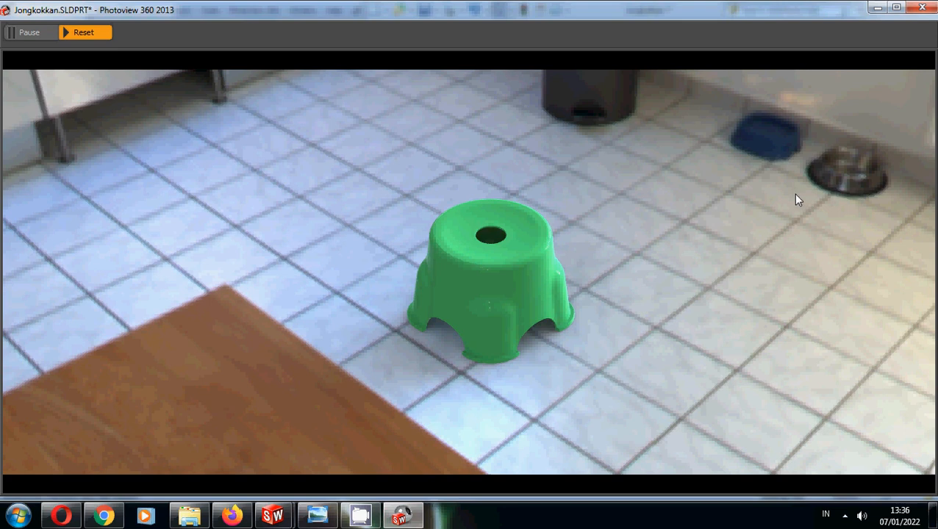
pyautogui.click(879, 9)
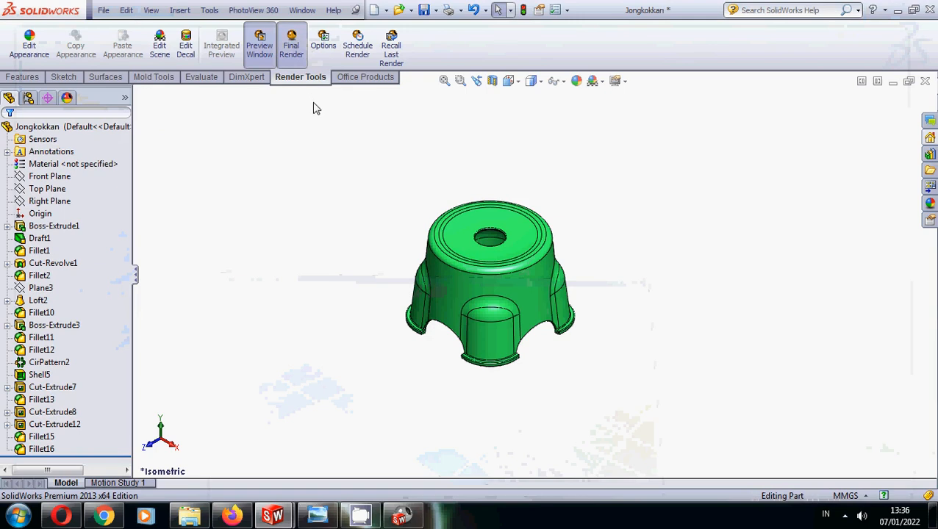
# Run a final render of the stool in the kitchen scene and save it as a JPEG image named KURSI DAPUR
pyautogui.click(293, 46)
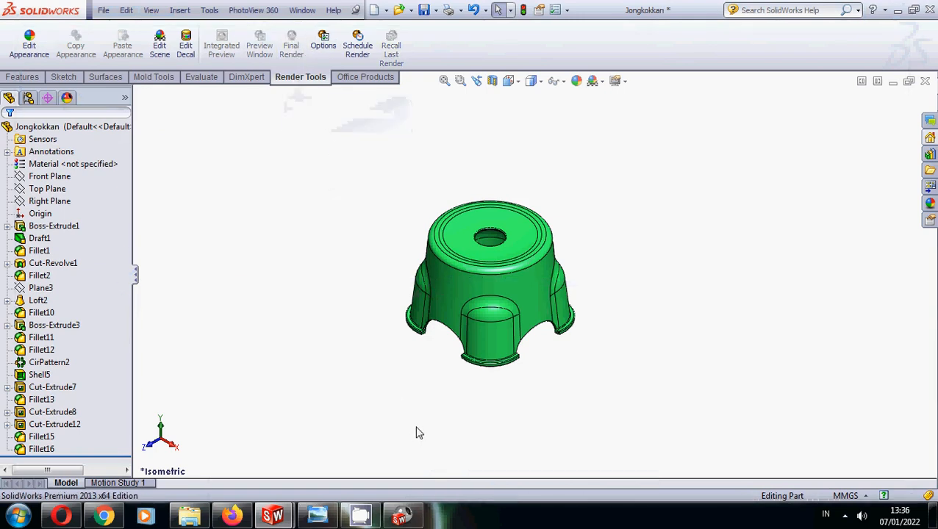
pyautogui.click(412, 521)
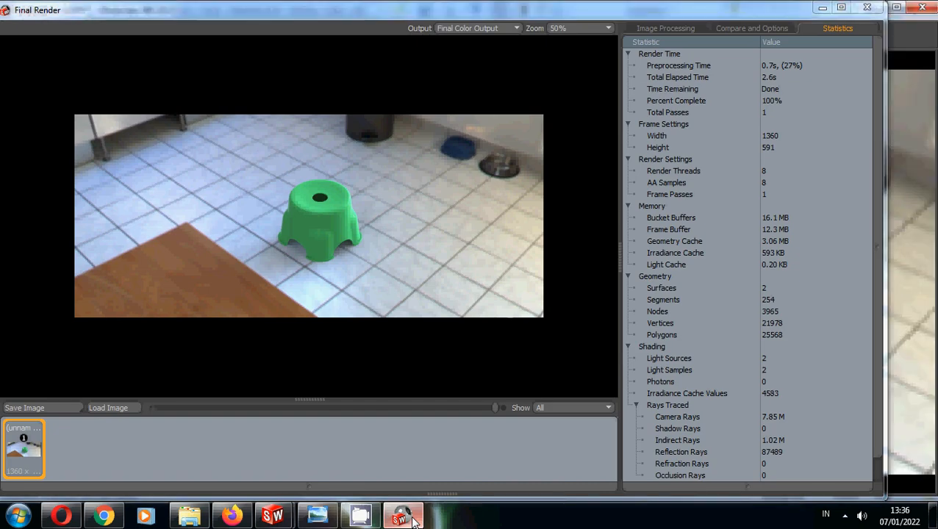
pyautogui.click(59, 406)
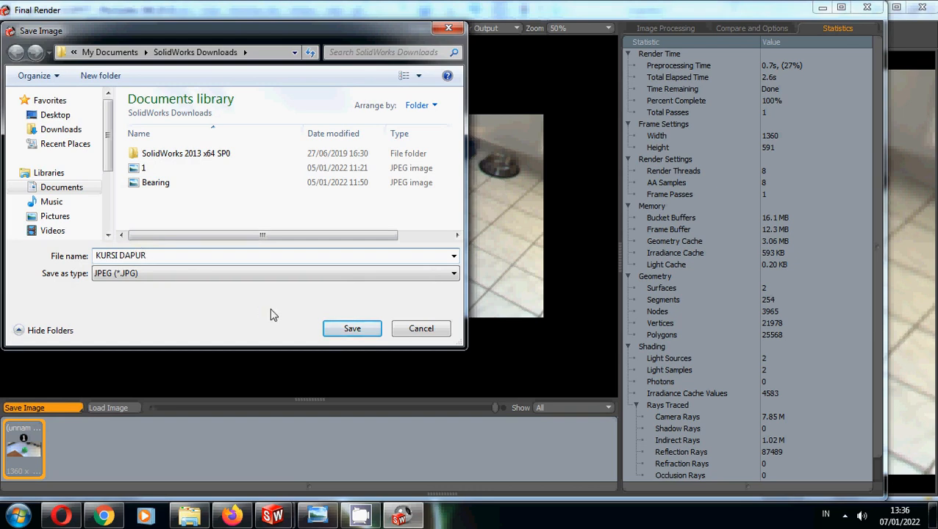
pyautogui.click(347, 329)
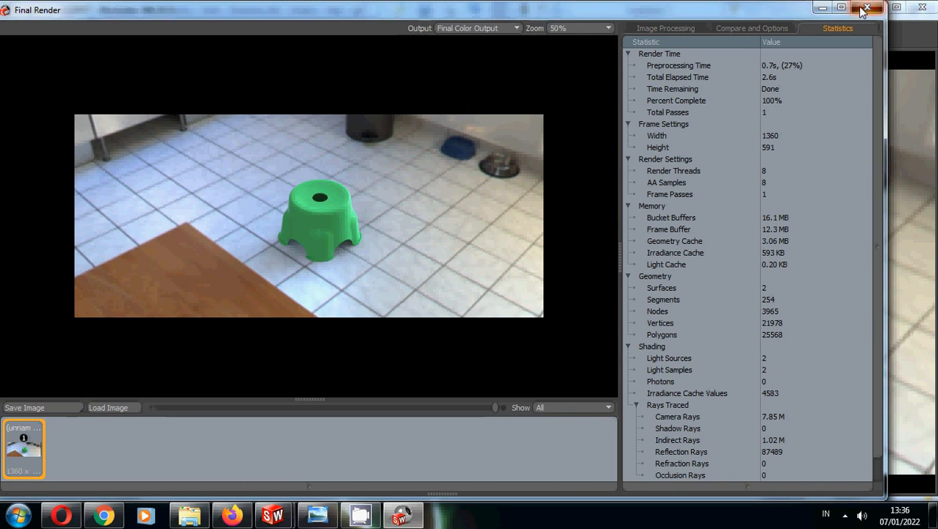
pyautogui.click(866, 7)
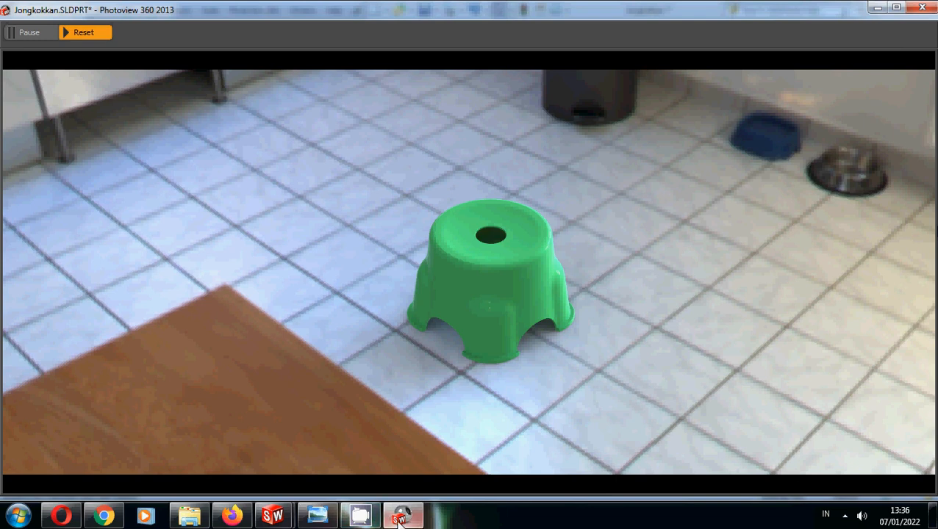
pyautogui.moveTo(401, 519)
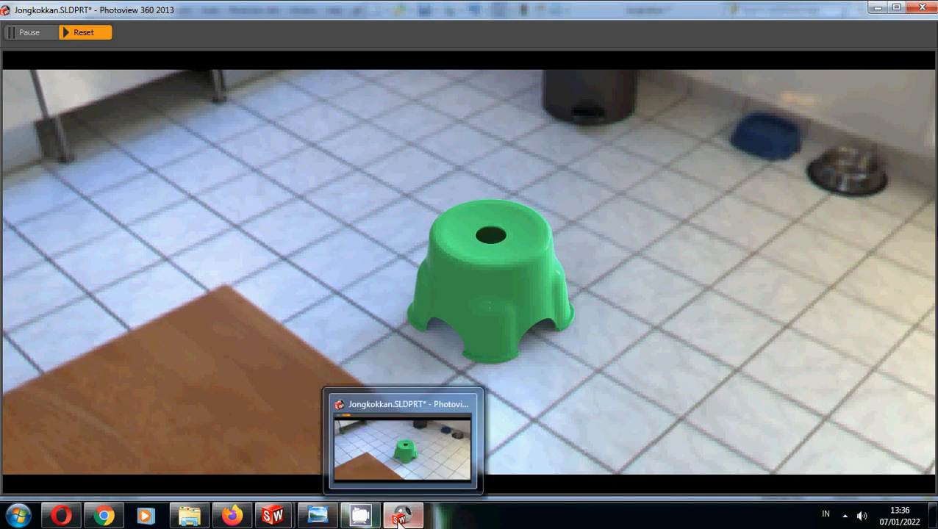
pyautogui.click(846, 515)
pyautogui.click(865, 445)
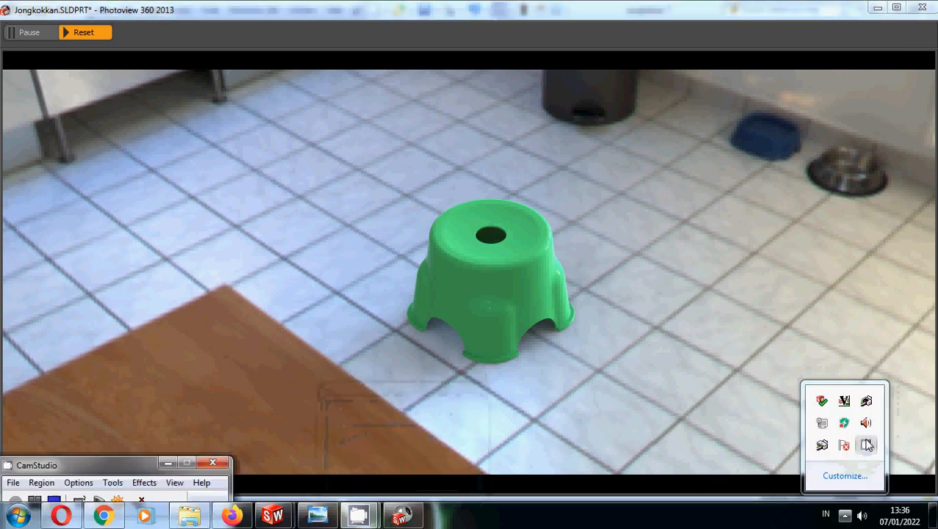